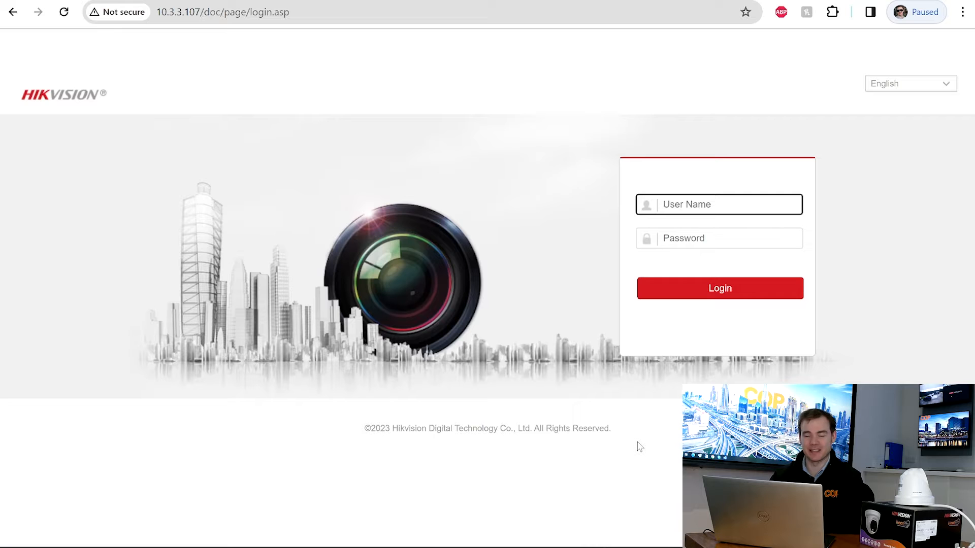
- Look up the camera in SADP, then sign in to its web page with the administrator account
click(627, 547)
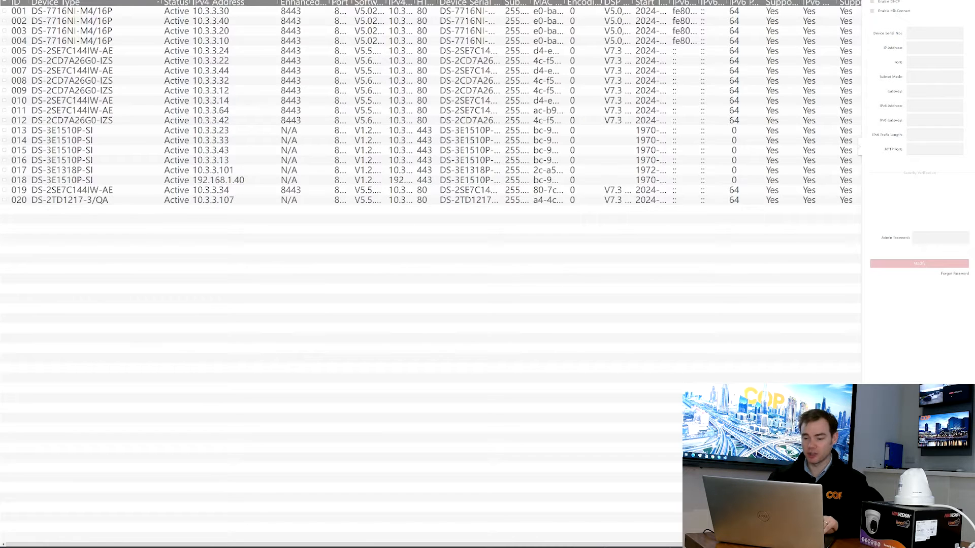
key(alt+Tab)
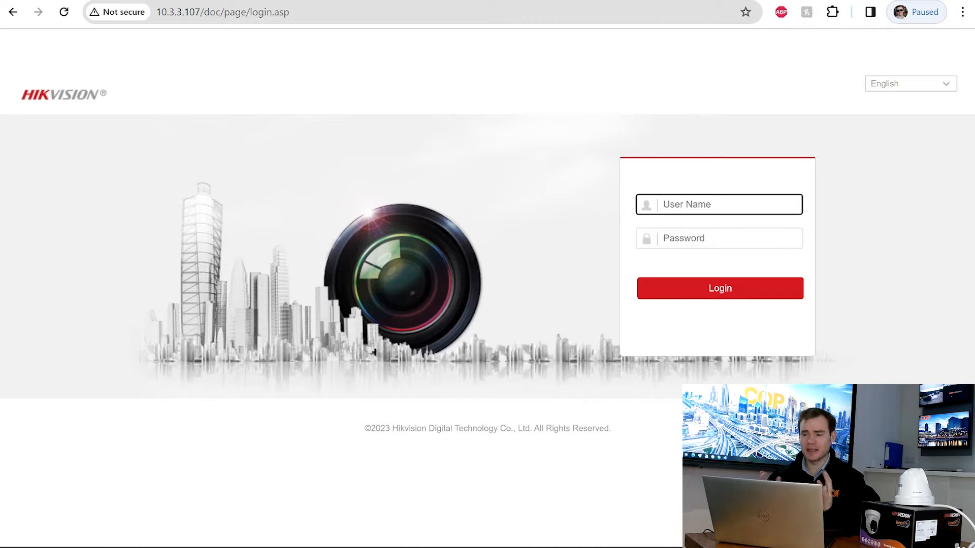
text(admin)
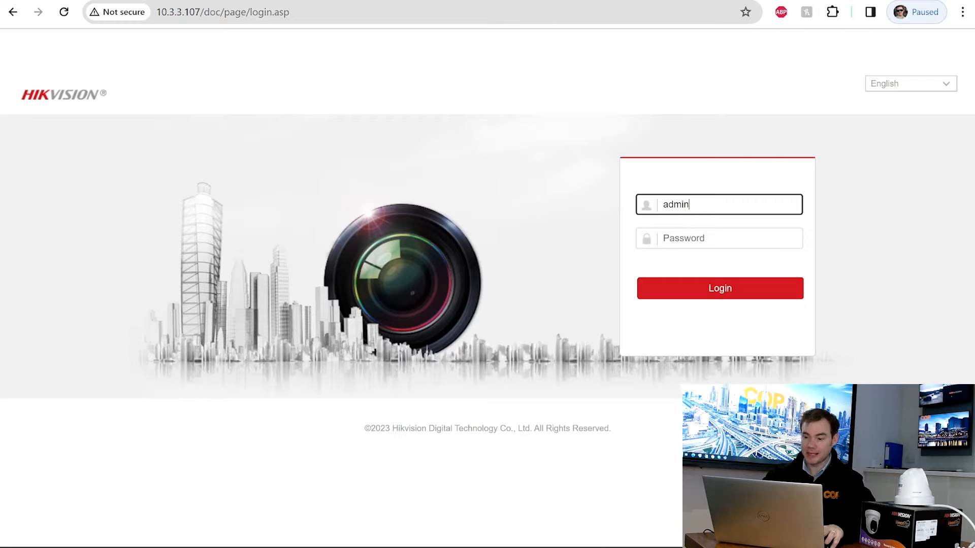
key(Tab)
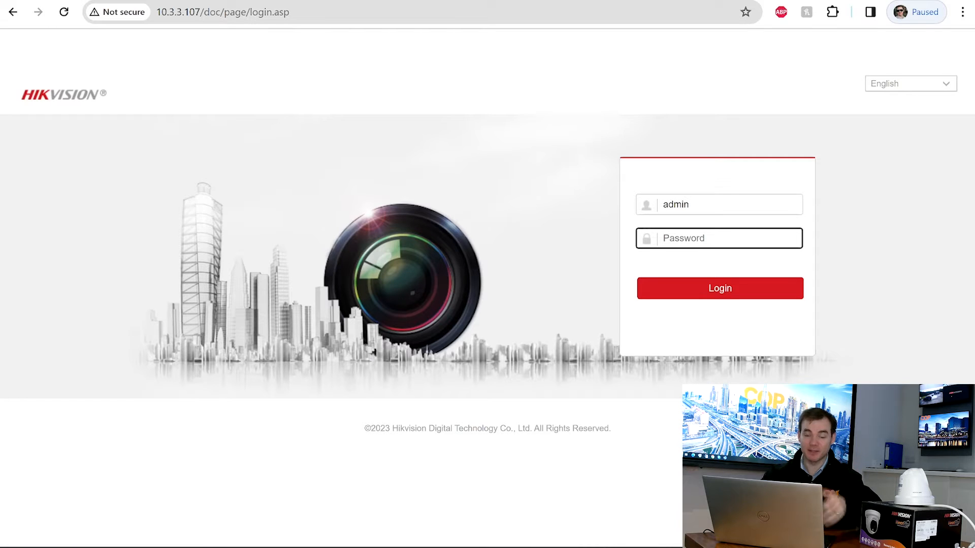
text(********)
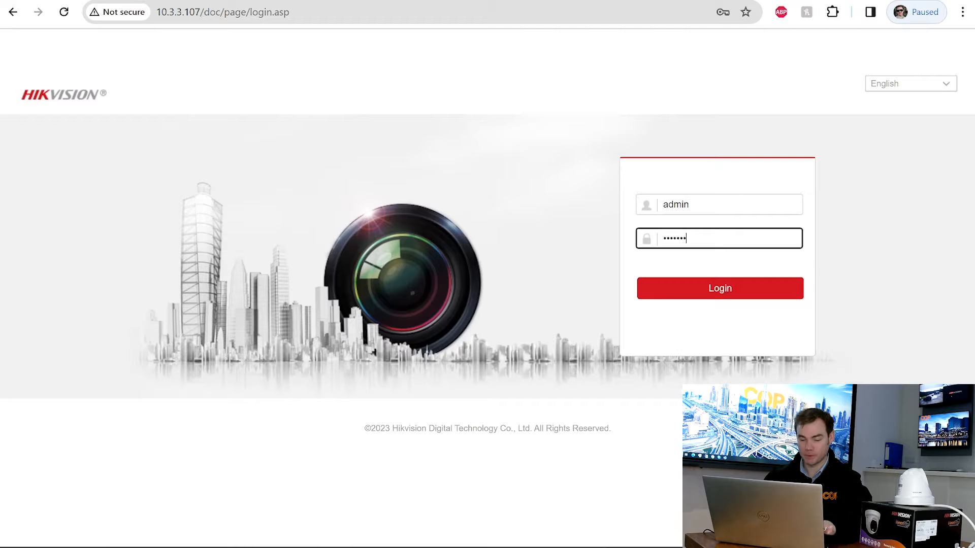
click(743, 289)
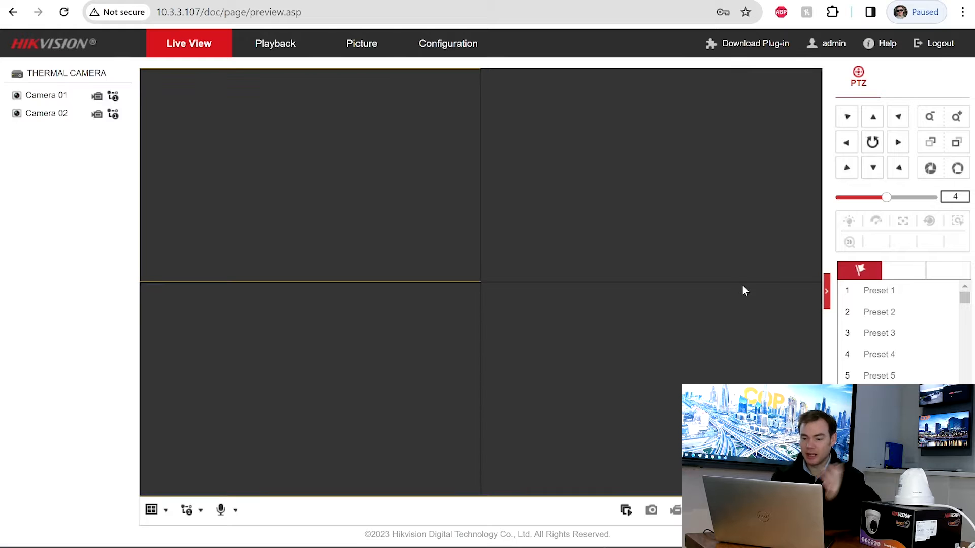
- Start live view on both Camera 01 and thermal Camera 02
click(626, 510)
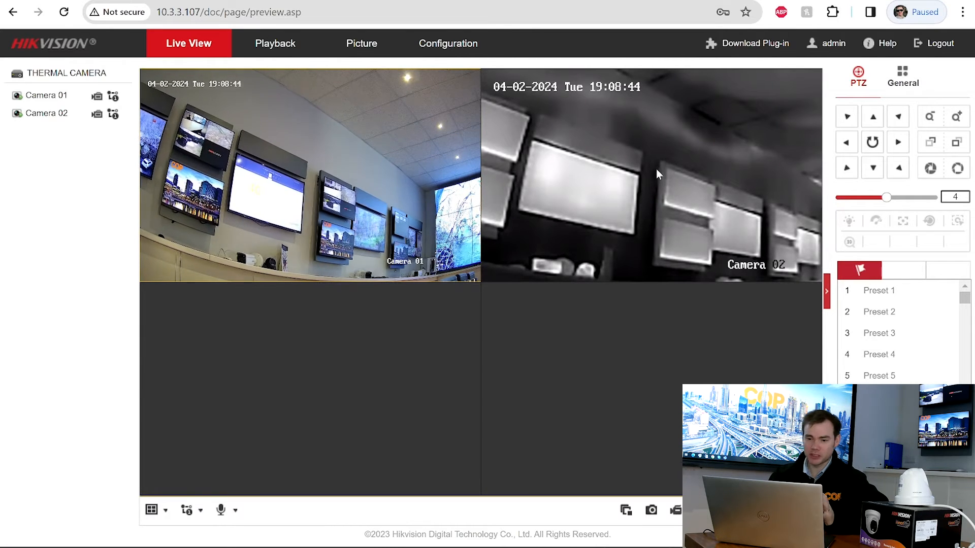
- Open Configuration to the Basic Information page for THERMAL CAMERA, model DS-2TD1217-3/QA
click(446, 44)
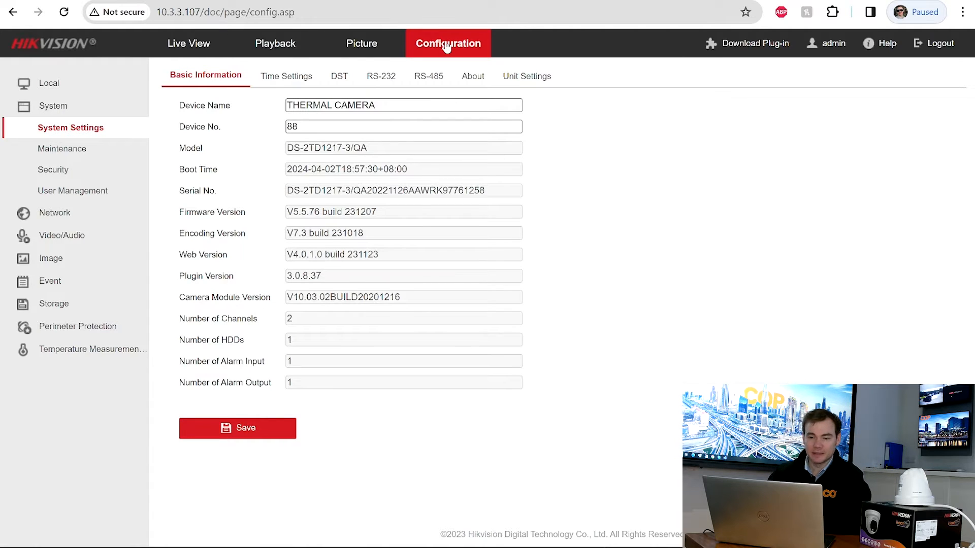
- Set the time zone to GMT+00:00 Dublin, Edinburgh, London with NTP sync from time.windows.com, and save
click(279, 84)
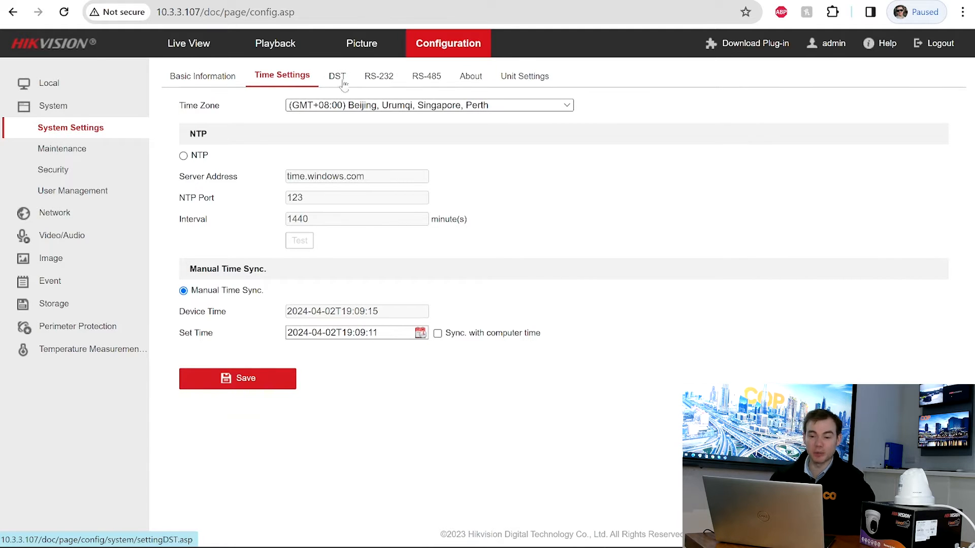
click(387, 106)
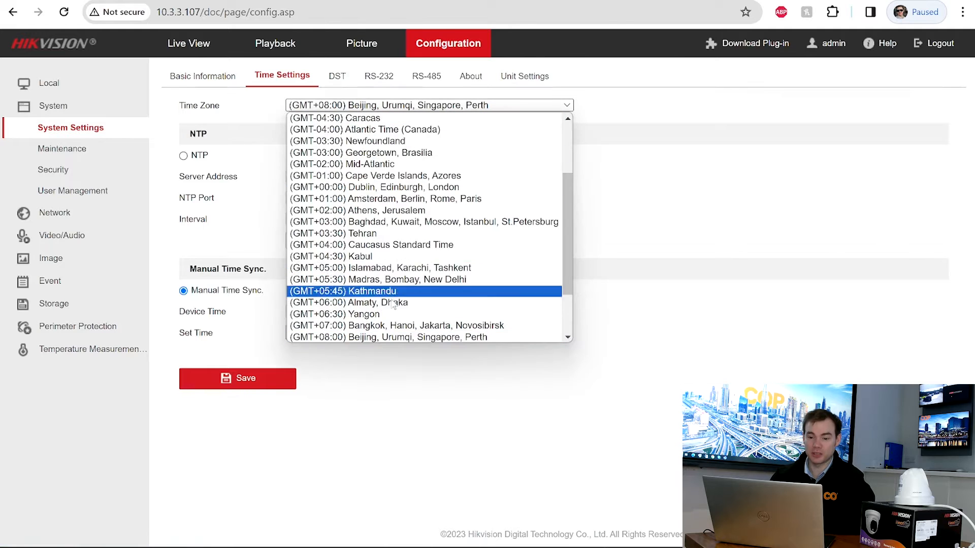
click(390, 189)
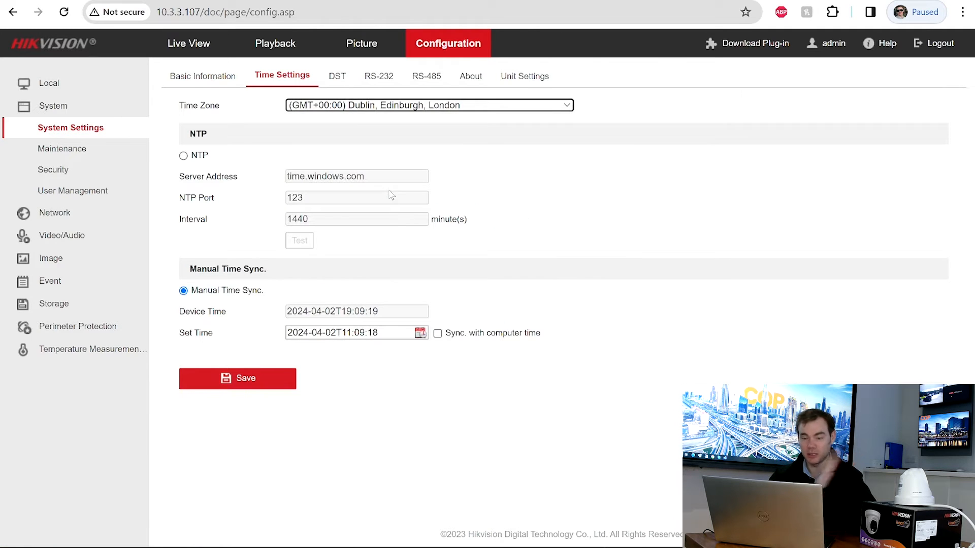
click(184, 157)
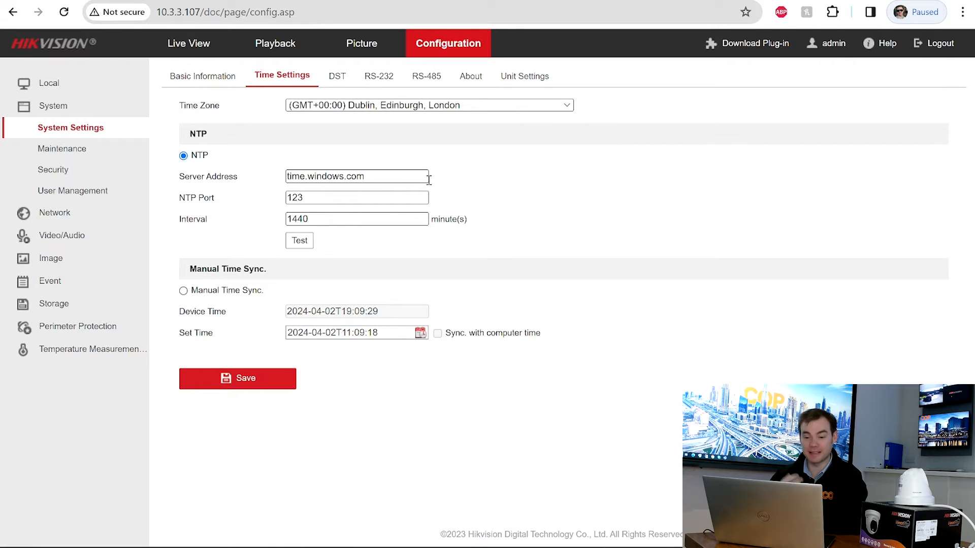
click(234, 386)
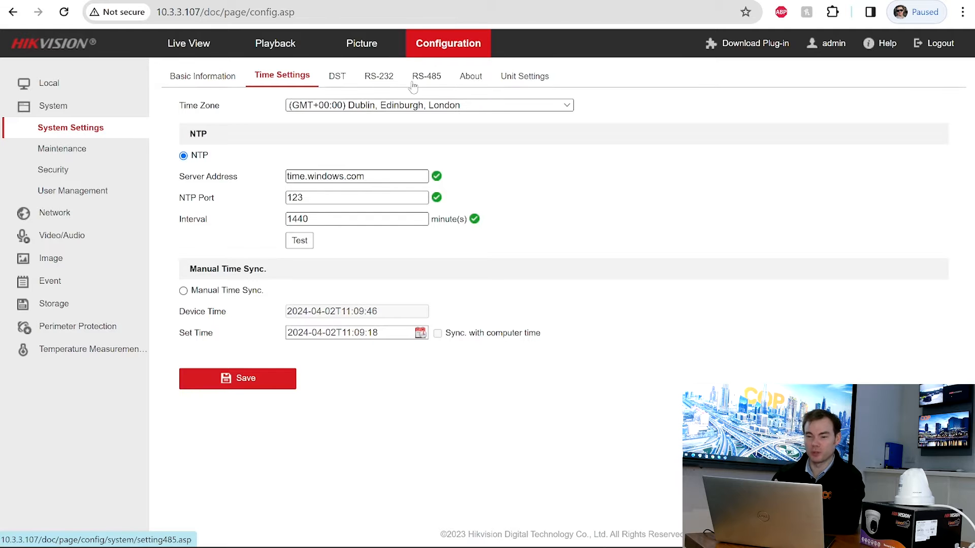
- Keep Degree Celsius and metres in Unit Settings, then go to the Maintenance page
click(524, 77)
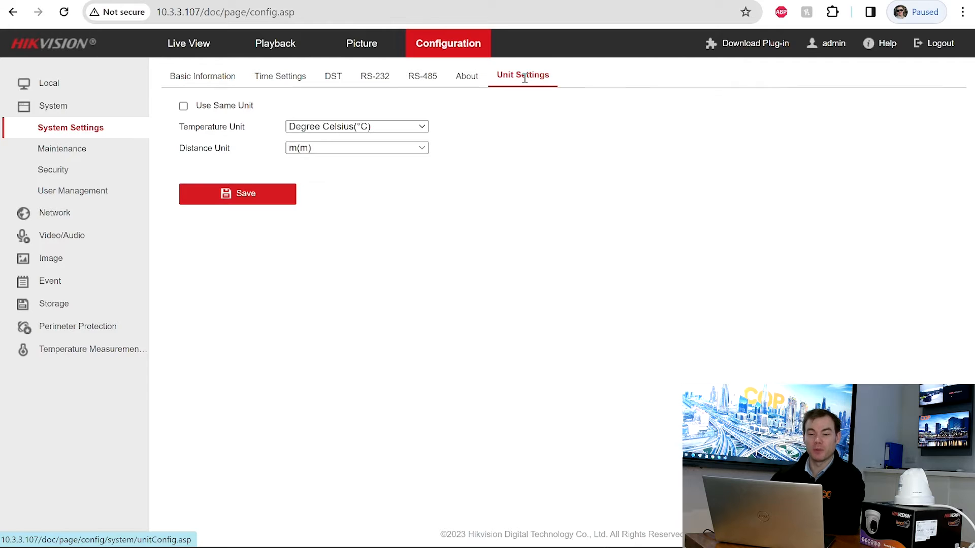
click(421, 128)
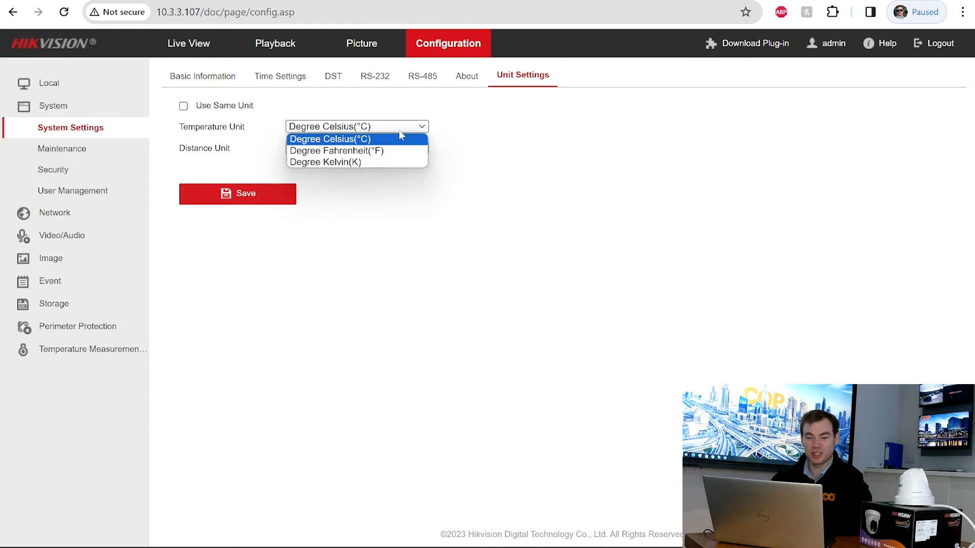
click(384, 140)
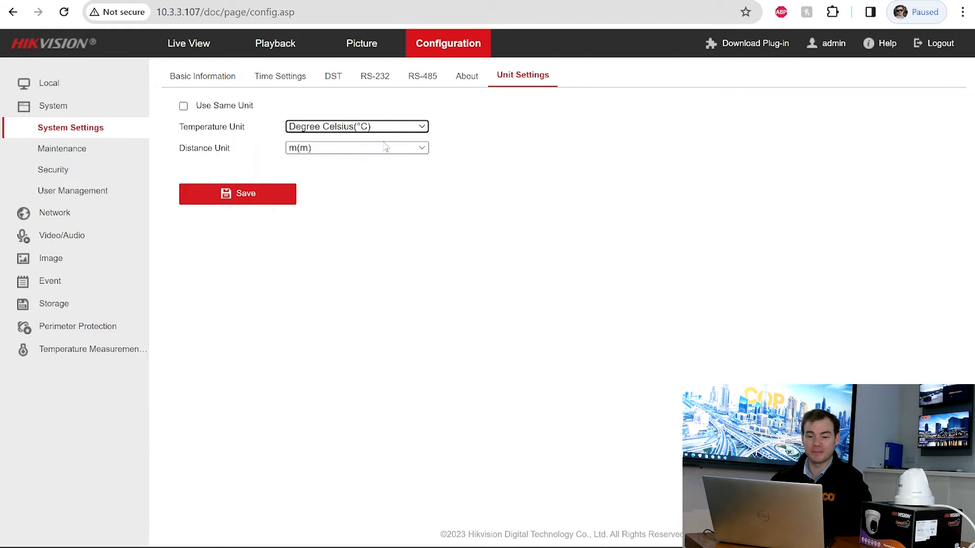
click(350, 151)
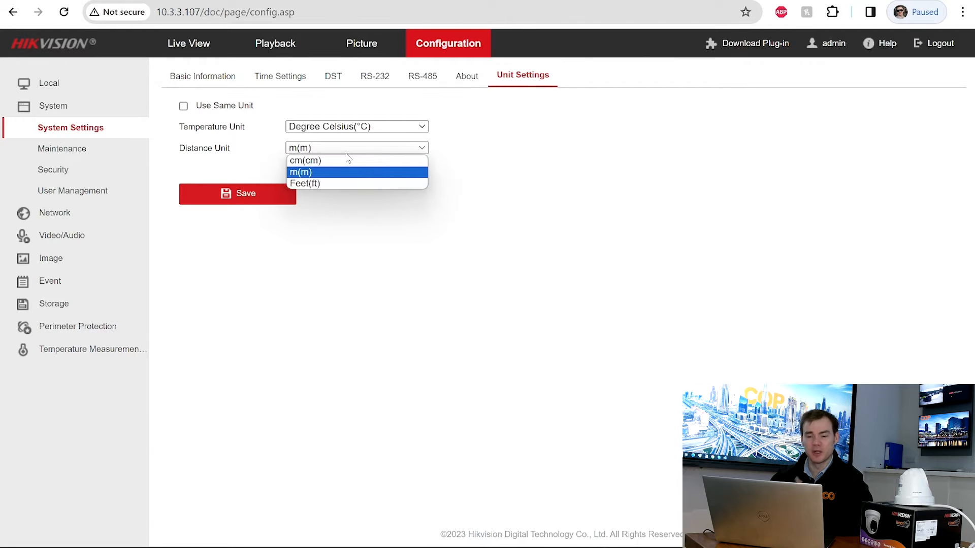
click(525, 159)
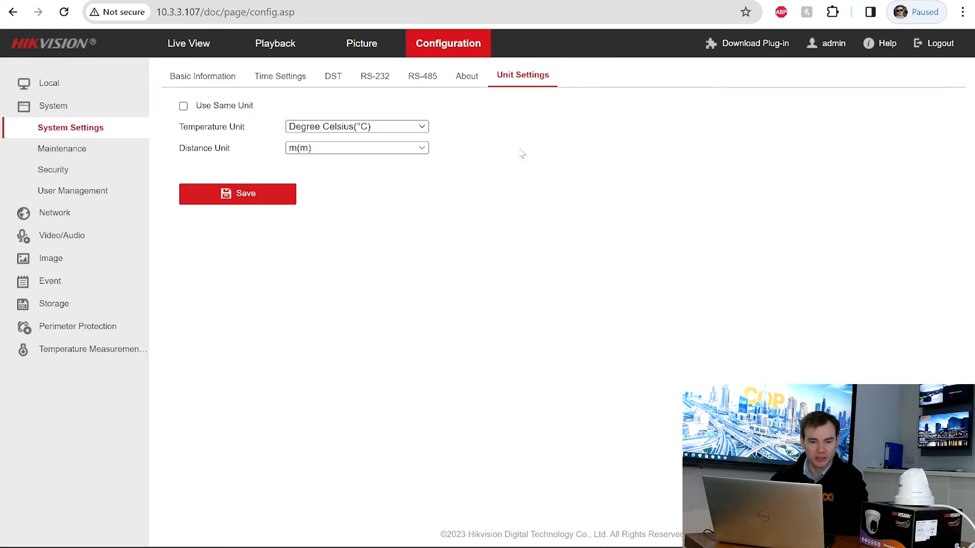
click(103, 146)
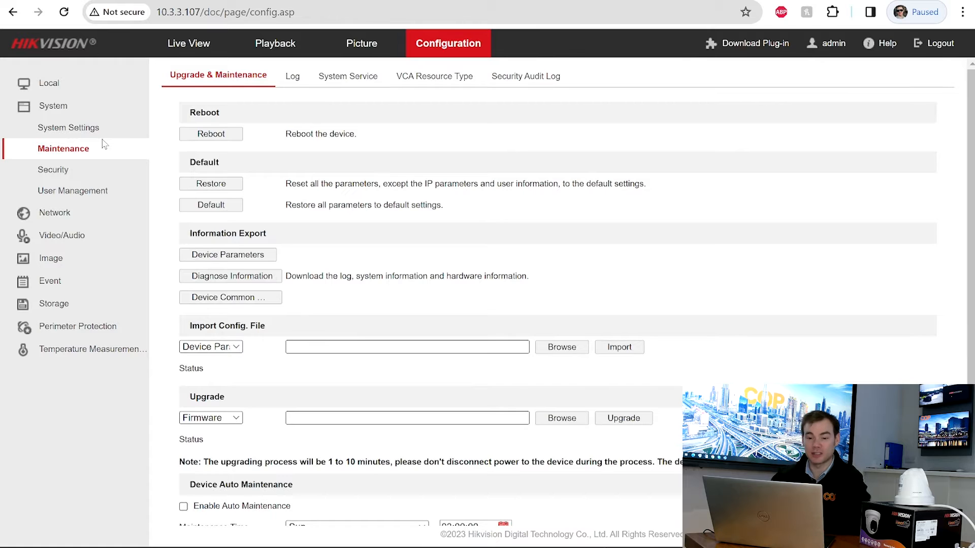
- Browse Log and System Service, then confirm the VCA resource type is Temperature Measurement+Perimeter Protection
click(291, 77)
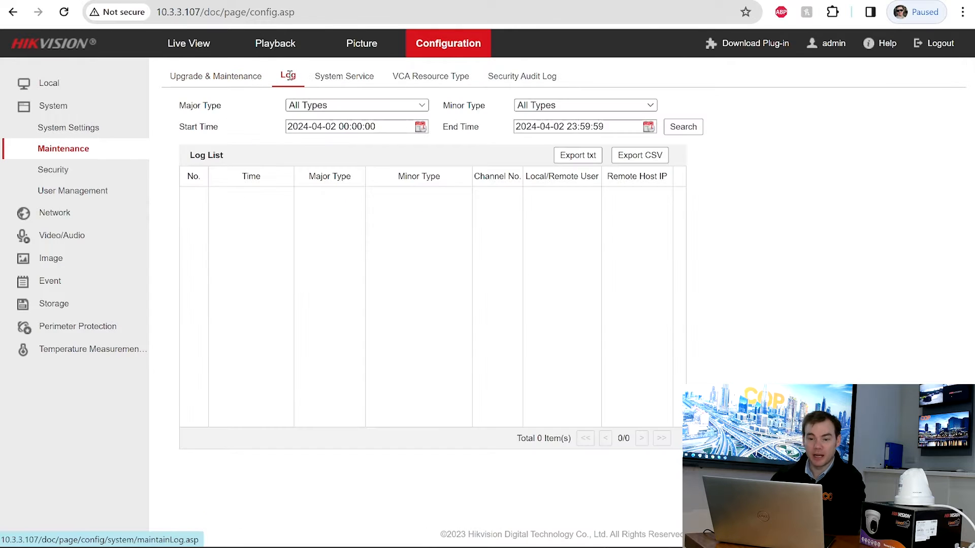
click(344, 79)
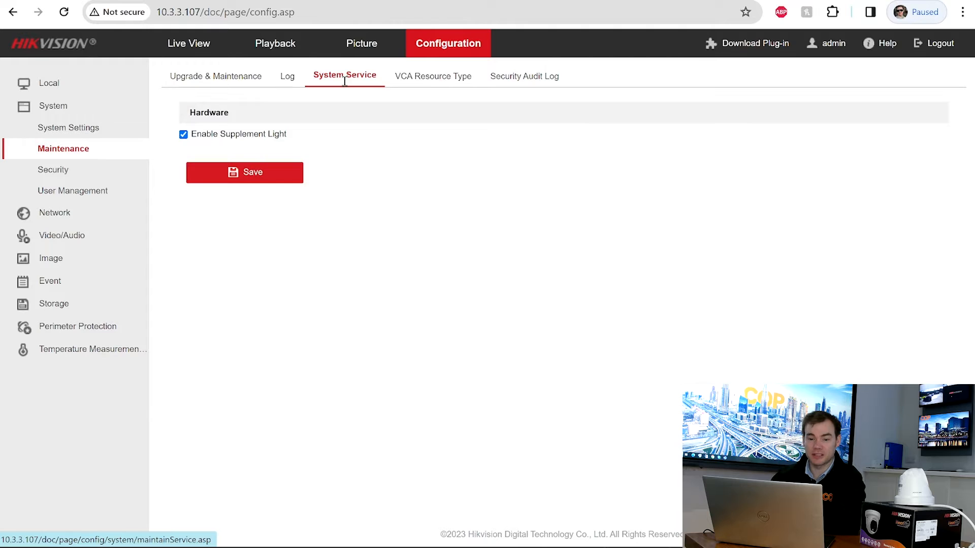
click(444, 79)
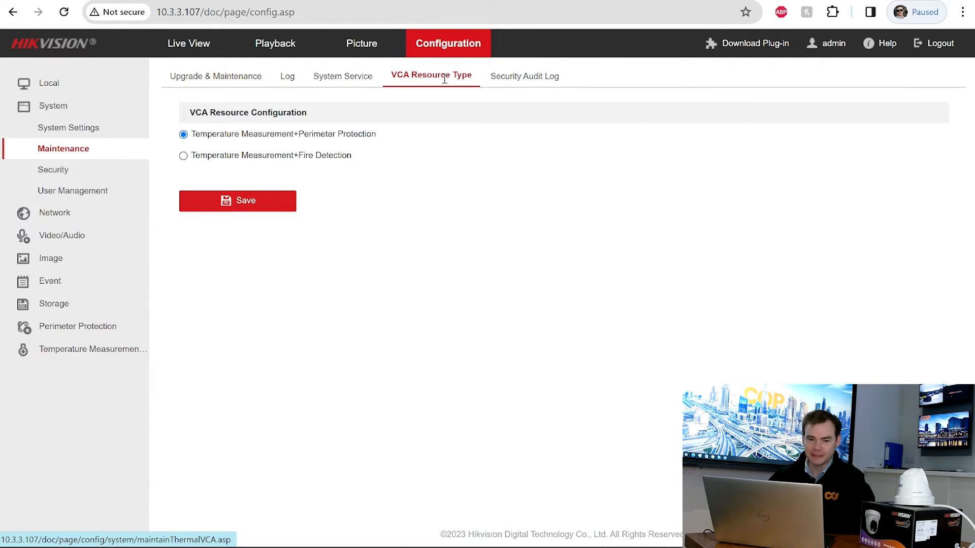
- Browse Security and User Management, then view Camera 01's 2688*1520, 25 fps, H.264 main stream
click(51, 173)
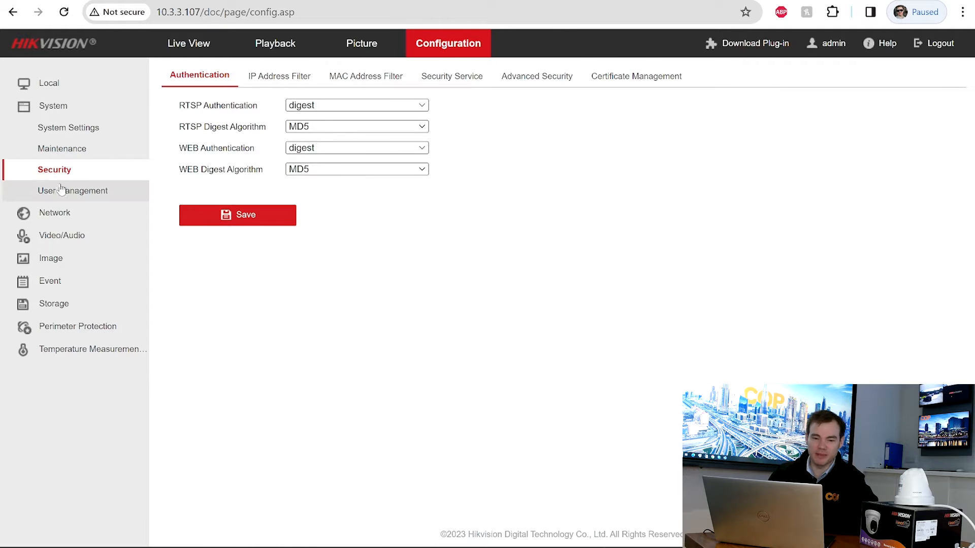
click(61, 190)
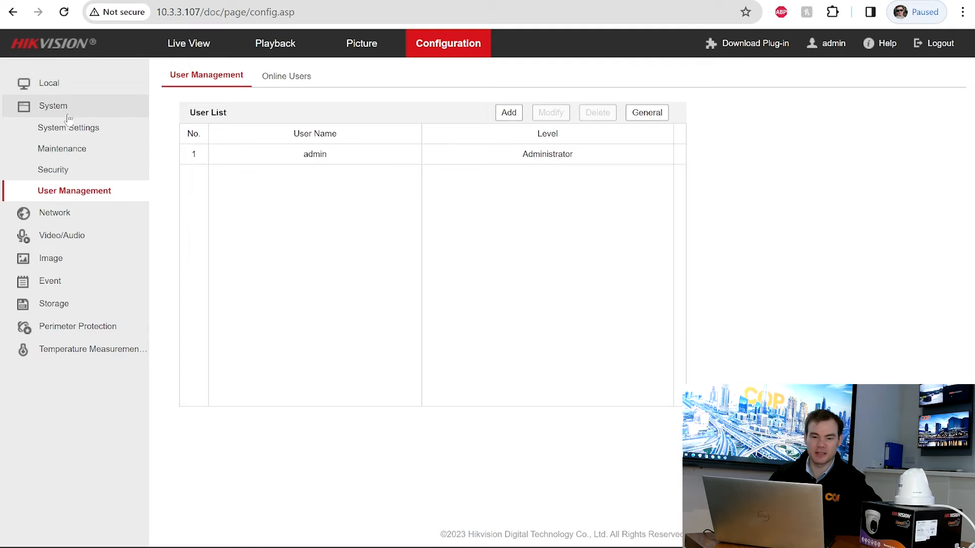
click(51, 239)
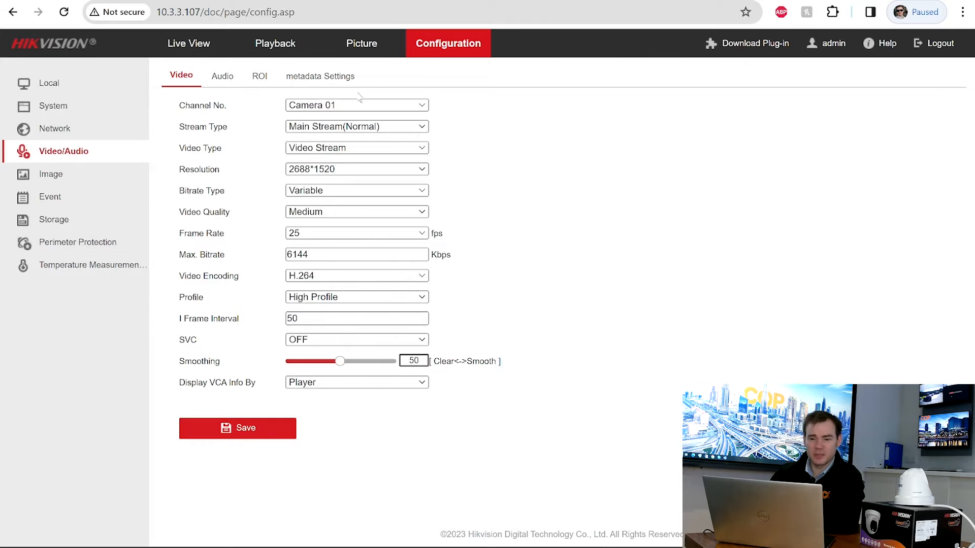
- Compare Camera 01 and Camera 02 video settings, check audio, then open Image Display Settings
click(337, 107)
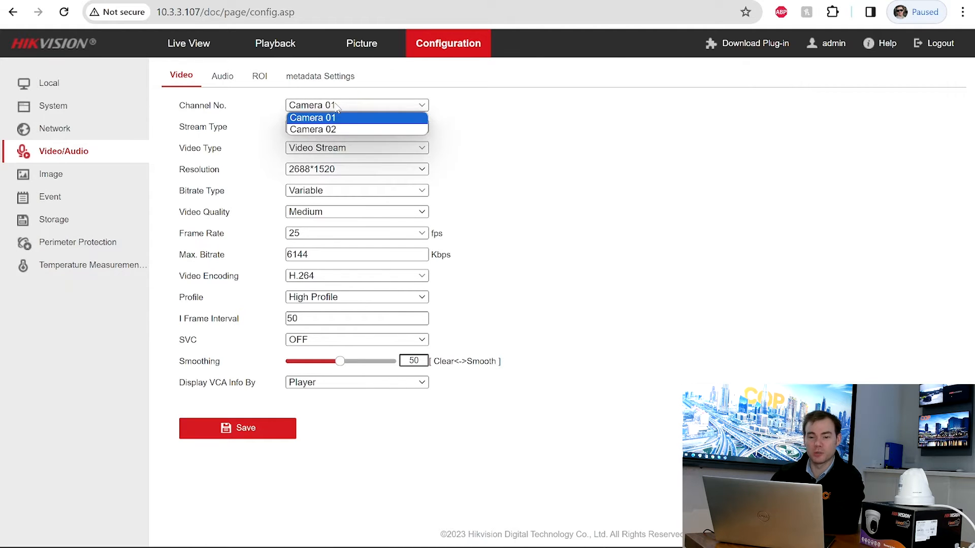
click(337, 107)
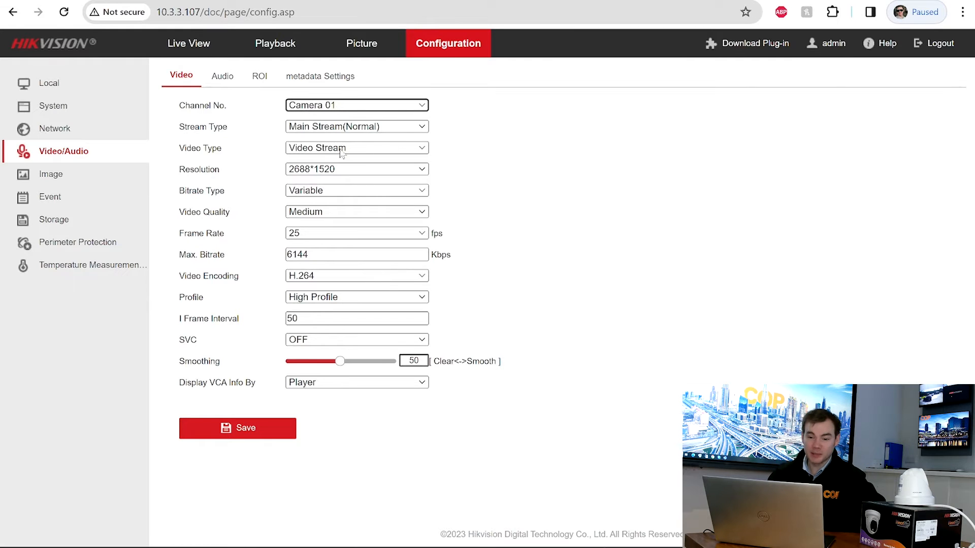
click(342, 106)
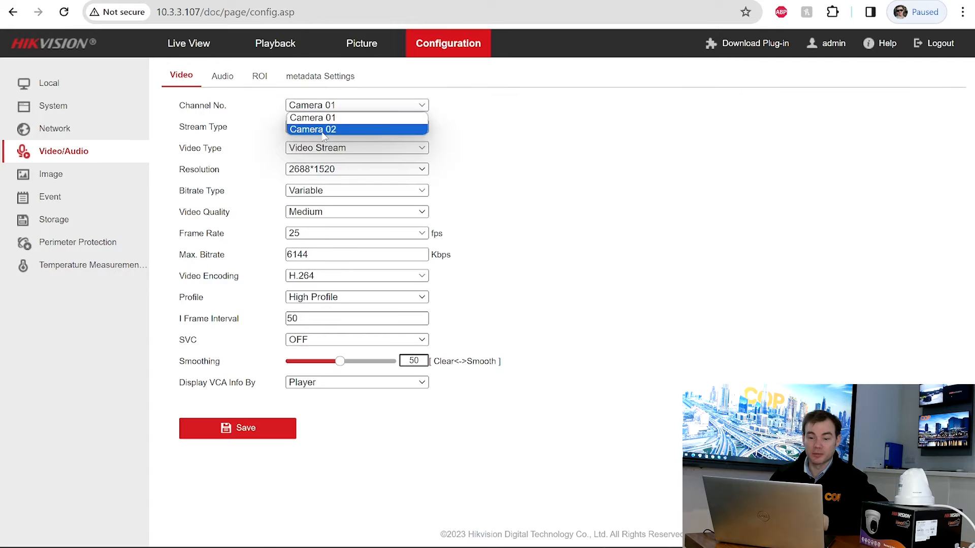
click(324, 130)
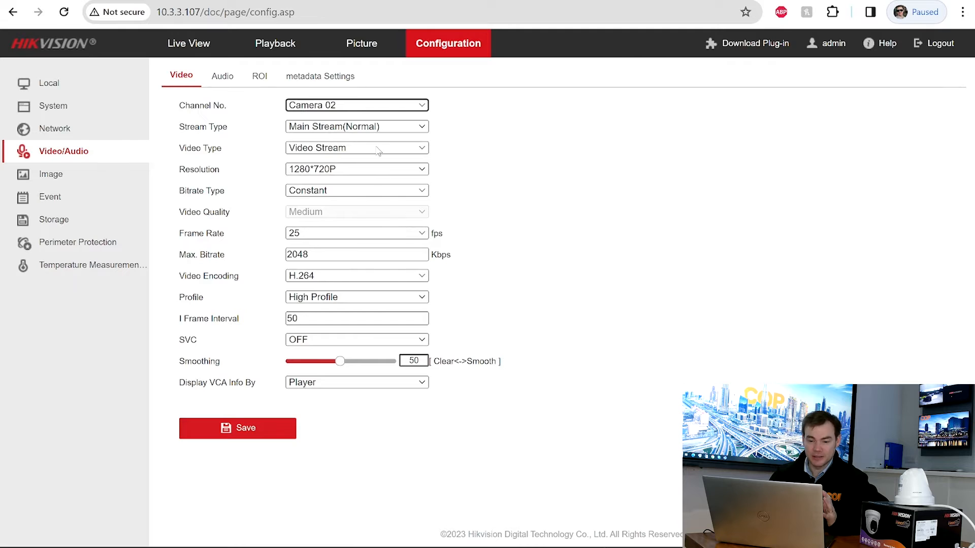
click(345, 106)
click(333, 127)
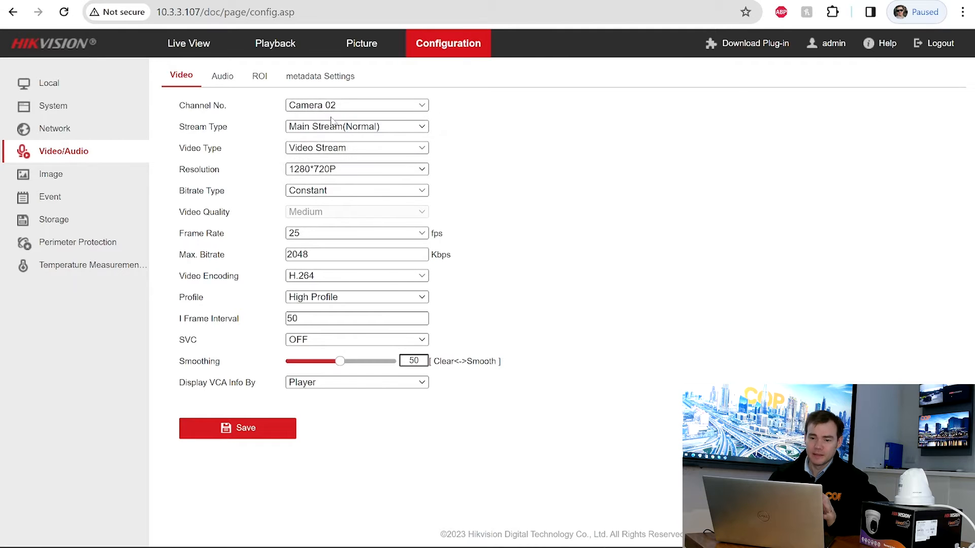
click(231, 77)
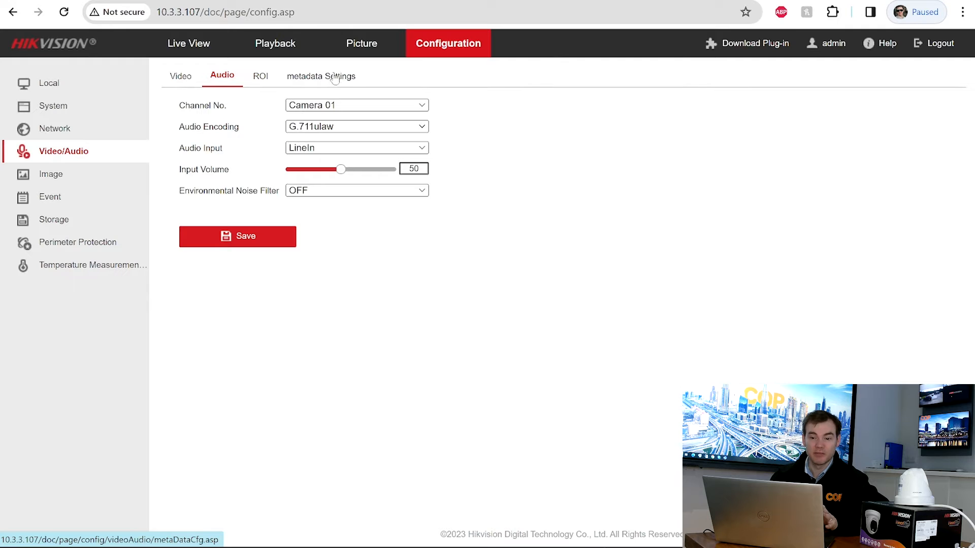
click(72, 174)
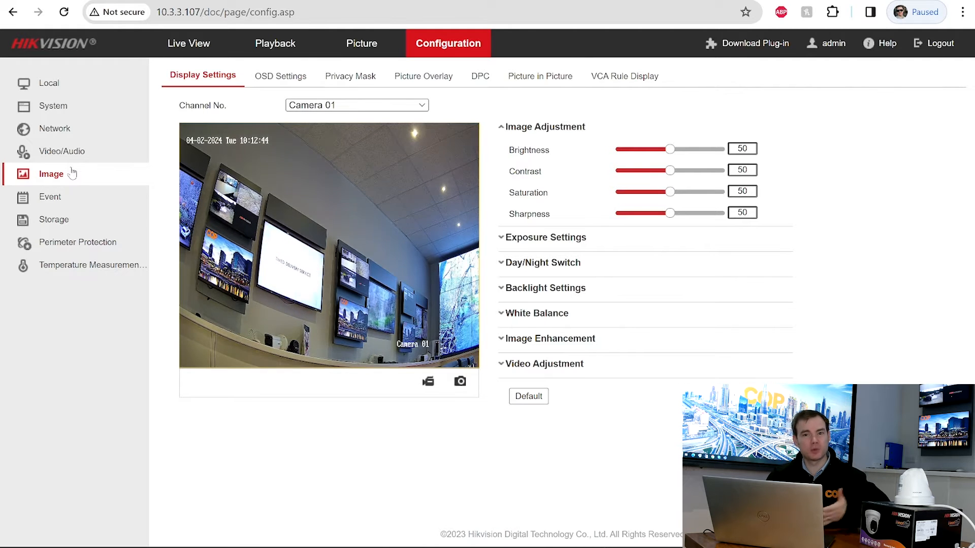
- Expand Exposure, Day/Night, Backlight, White Balance, Image Enhancement and Video Adjustment, then collapse Video Adjustment
click(516, 237)
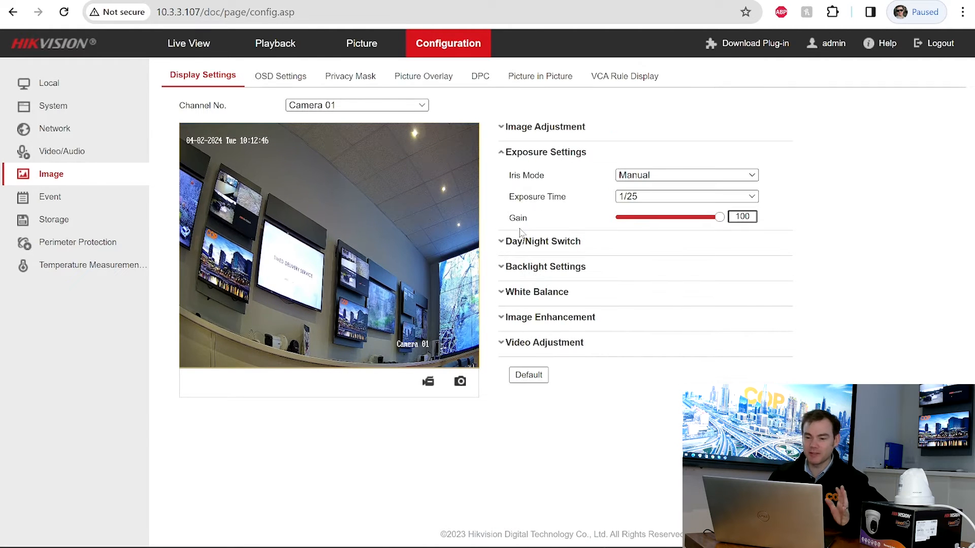
click(517, 240)
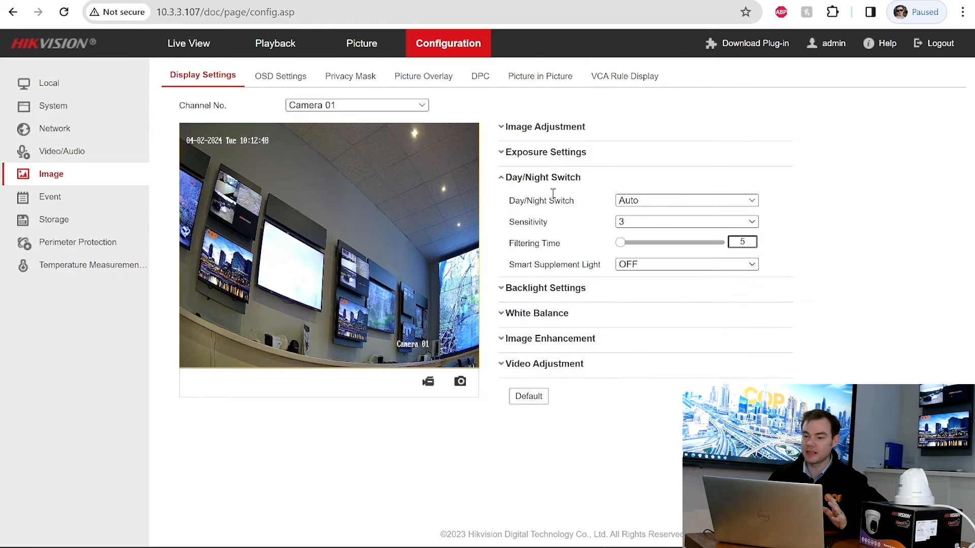
click(523, 288)
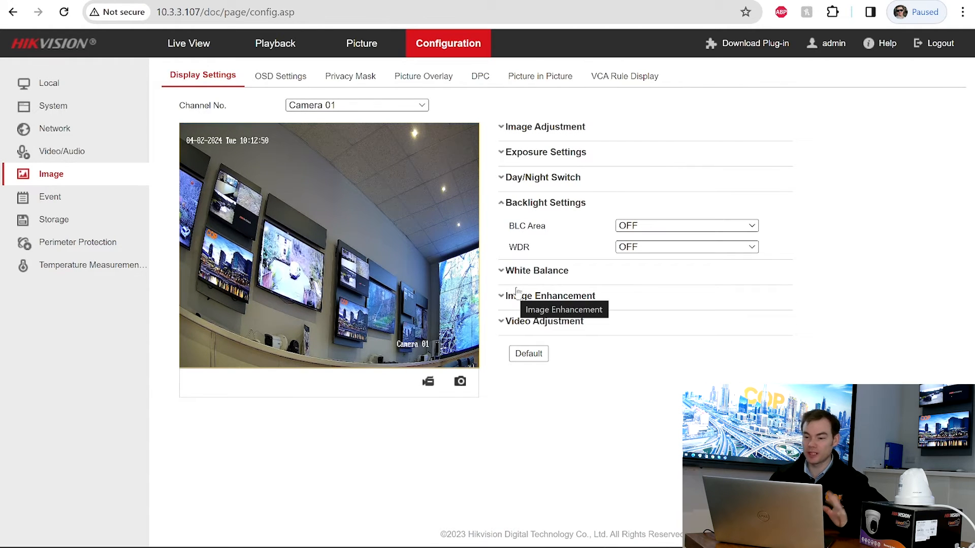
click(528, 277)
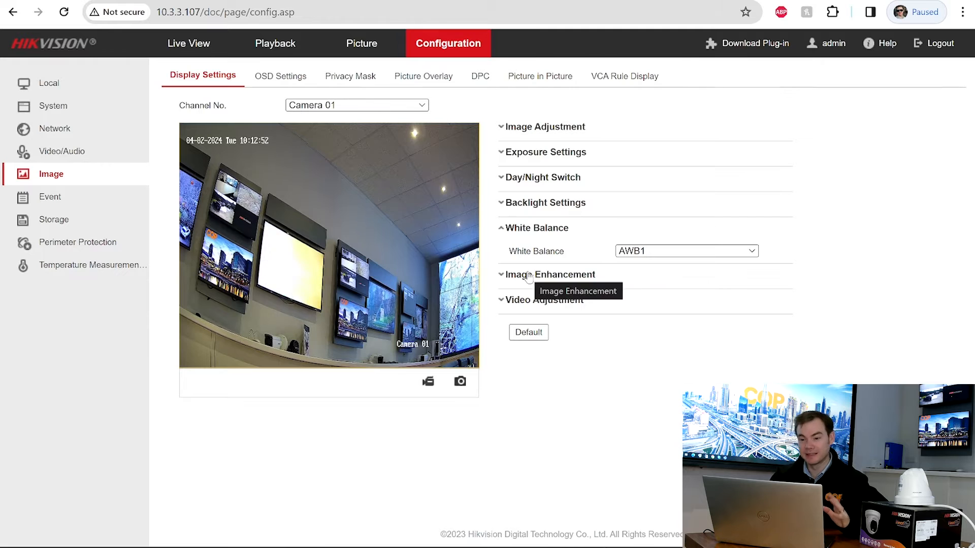
click(529, 276)
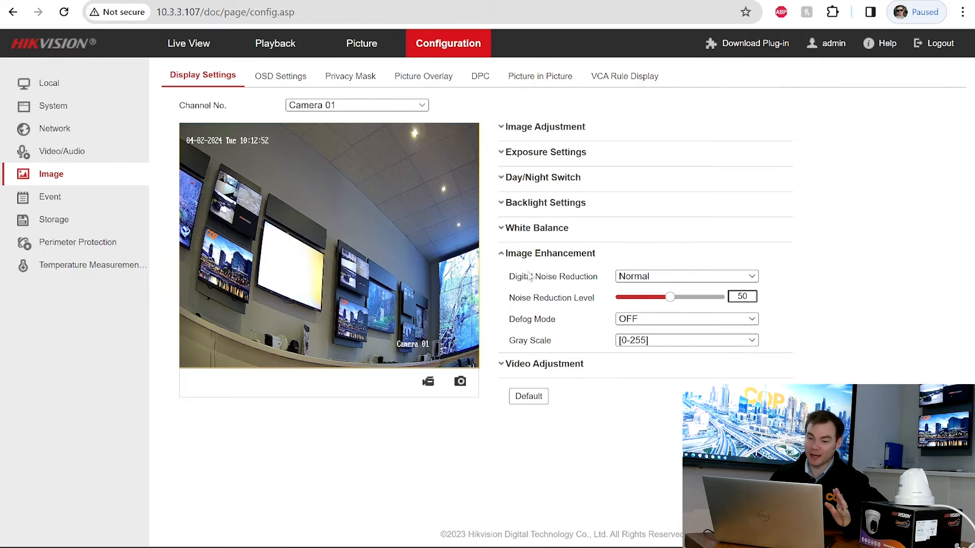
click(517, 364)
click(501, 284)
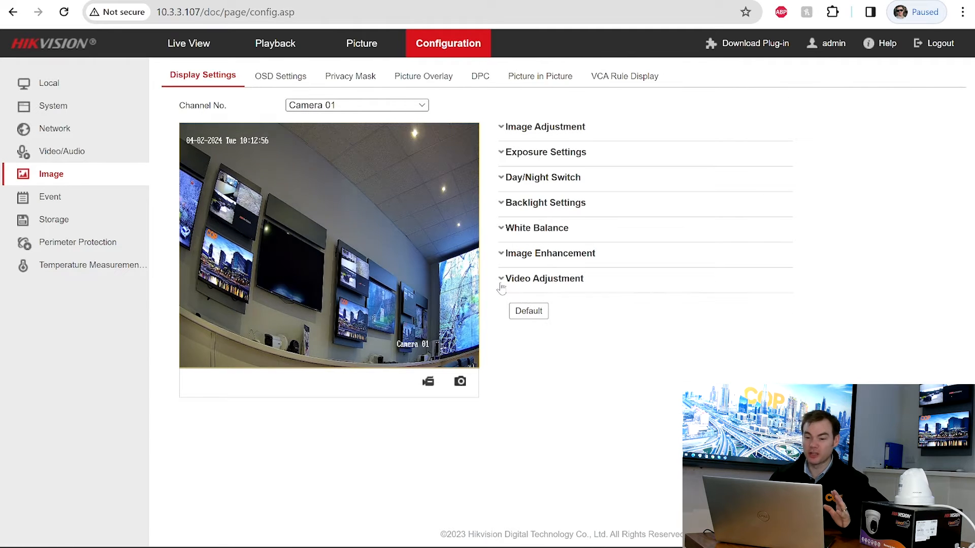
- Switch to thermal Camera 02 and expand its image adjustment and enhancement settings
click(395, 105)
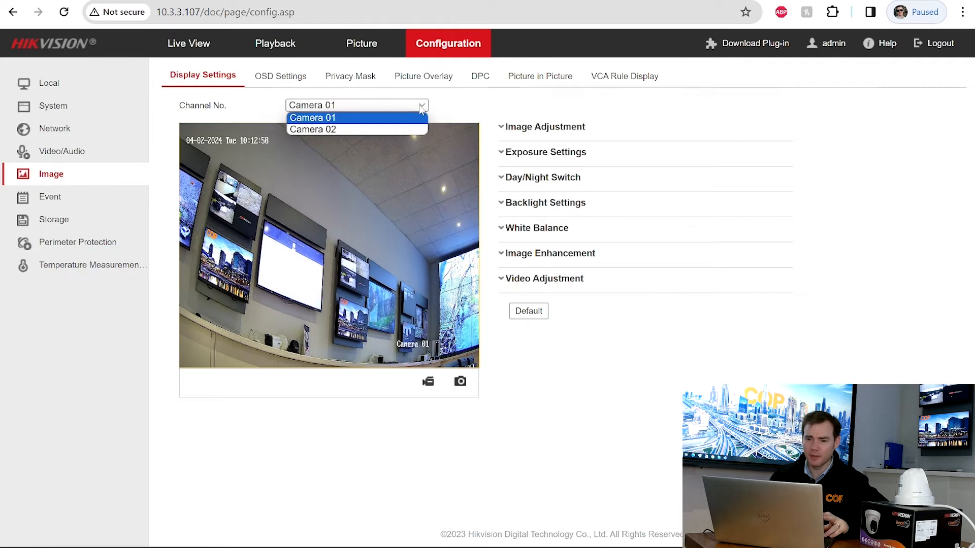
click(386, 129)
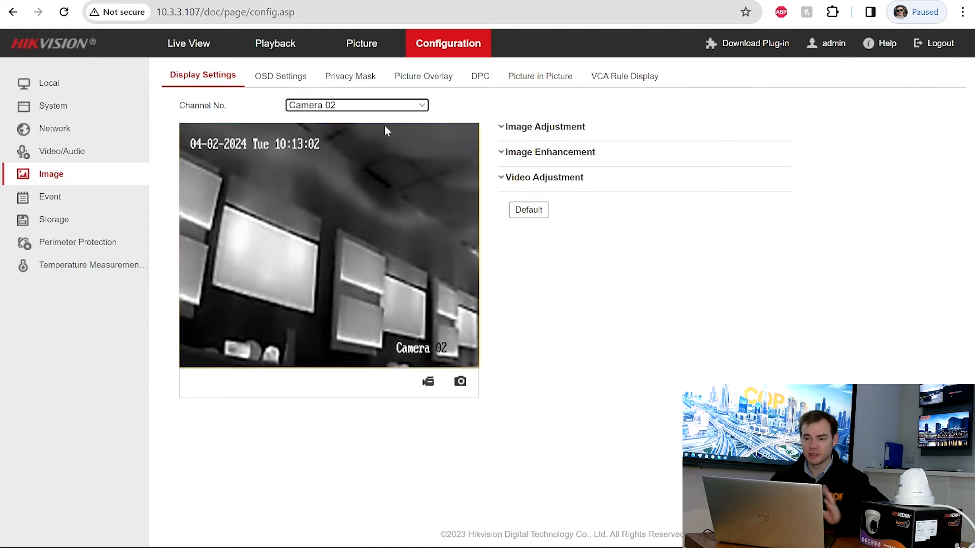
click(525, 131)
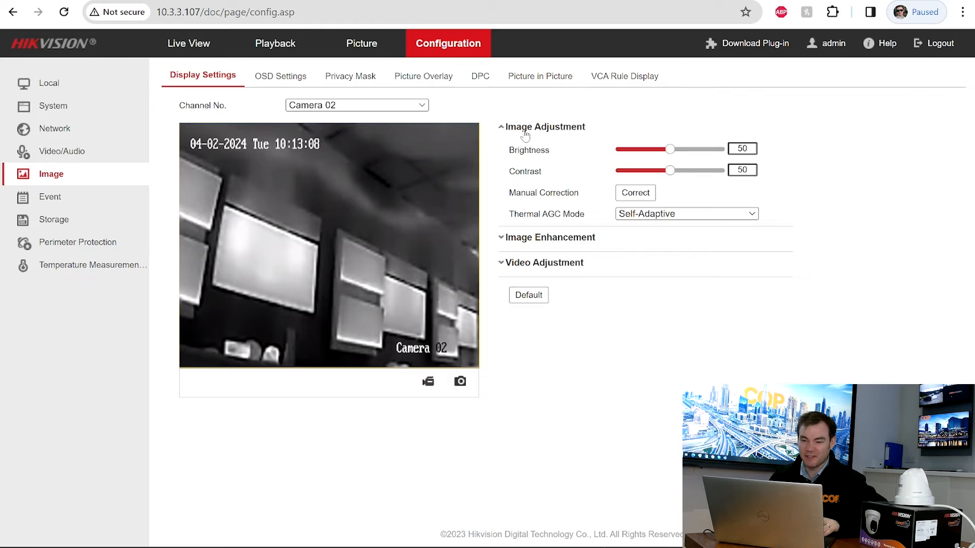
click(506, 238)
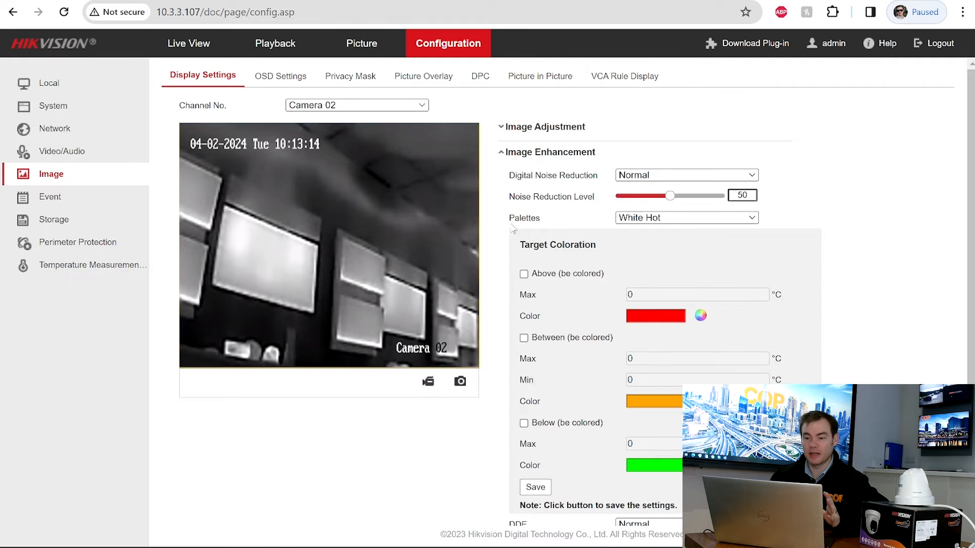
- Preview the Black Hot, Fusion 1, Rainbow and Fusion 2 palettes on Camera 02
click(662, 223)
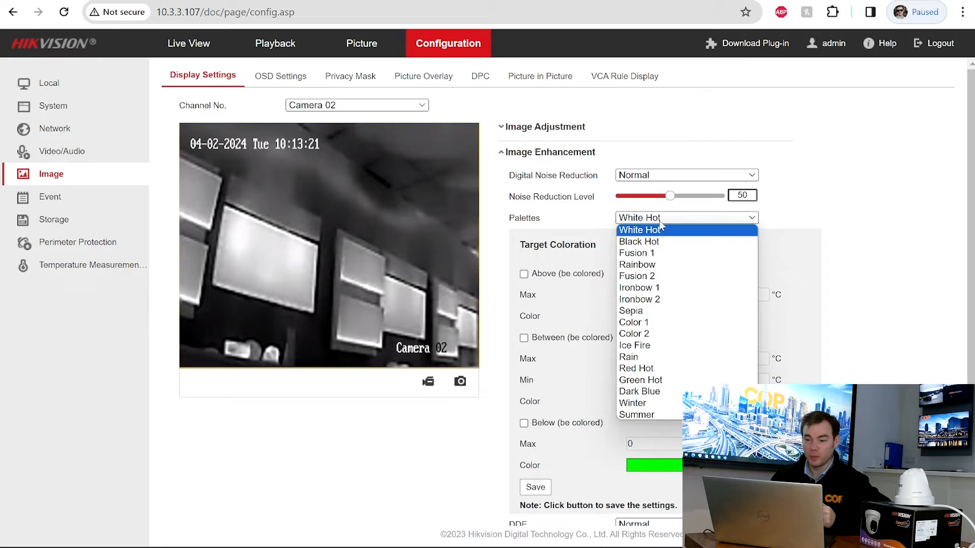
click(651, 245)
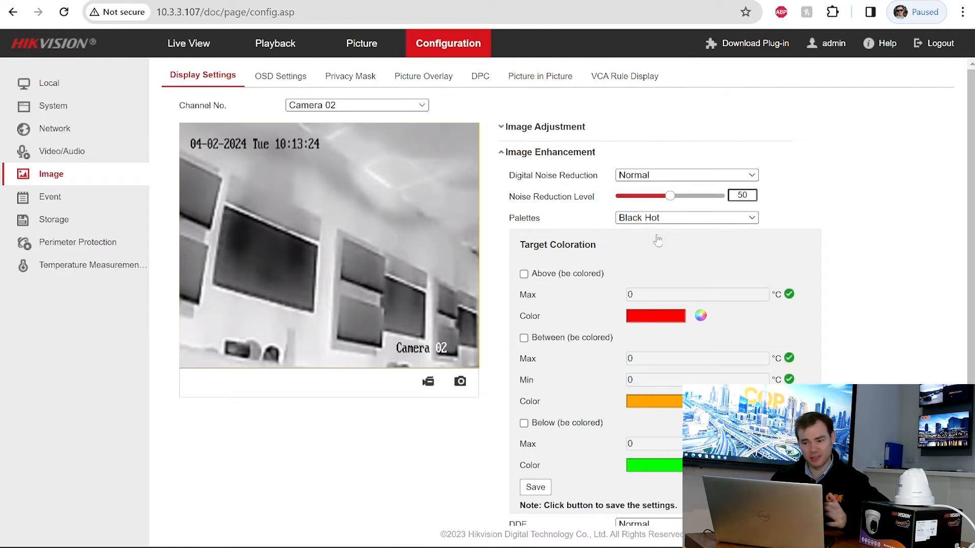
click(658, 222)
click(638, 257)
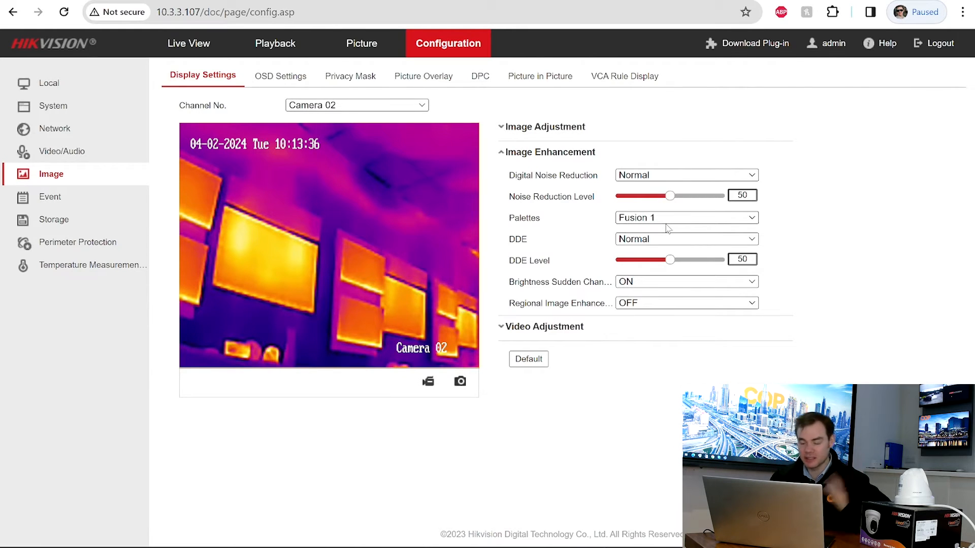
click(666, 220)
click(650, 264)
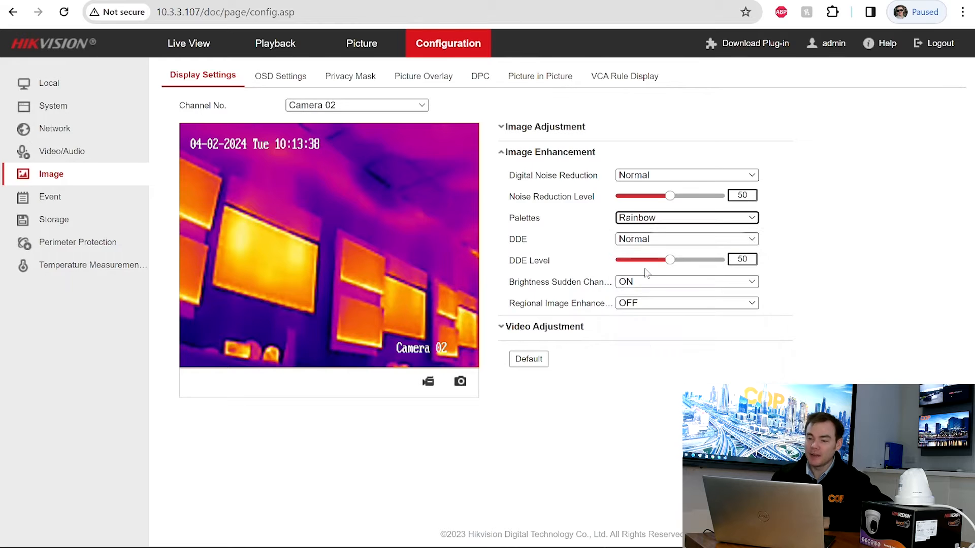
click(648, 218)
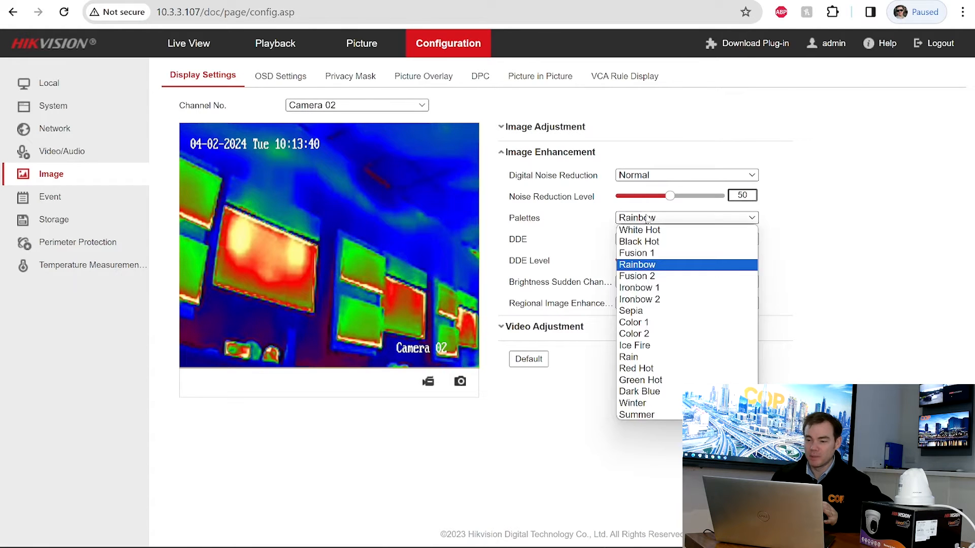
click(639, 275)
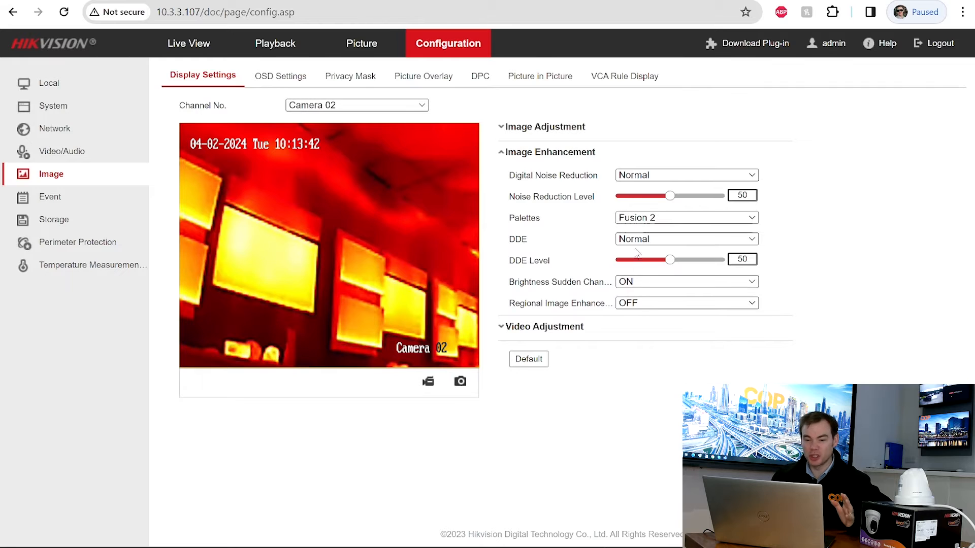
- Try the Ironbow 1 and Ice Fire palettes, then set it back to White Hot
click(639, 220)
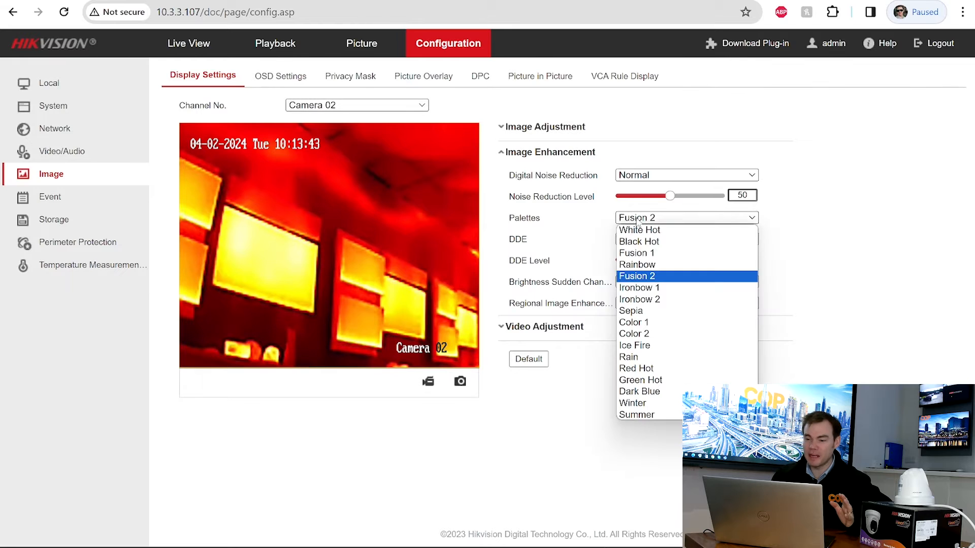
click(637, 288)
click(638, 218)
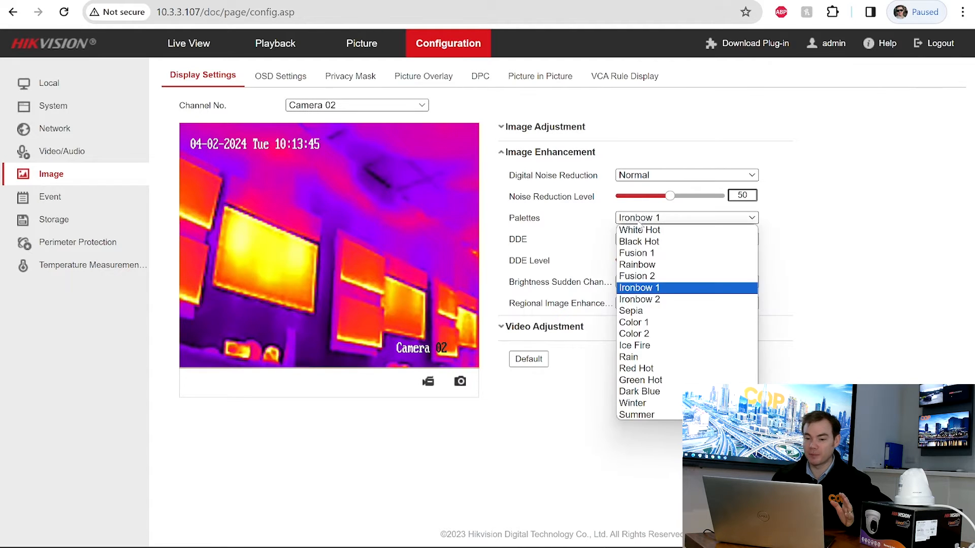
click(640, 346)
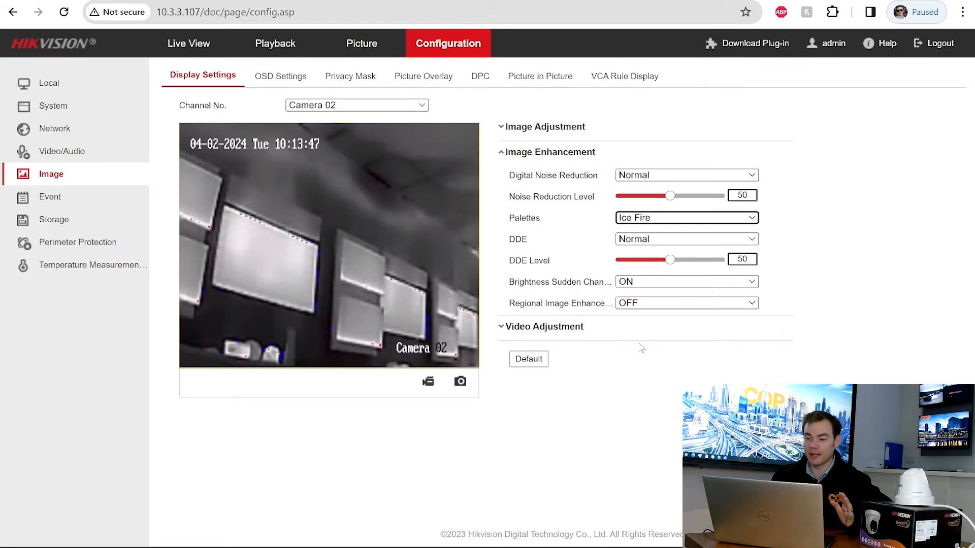
click(641, 219)
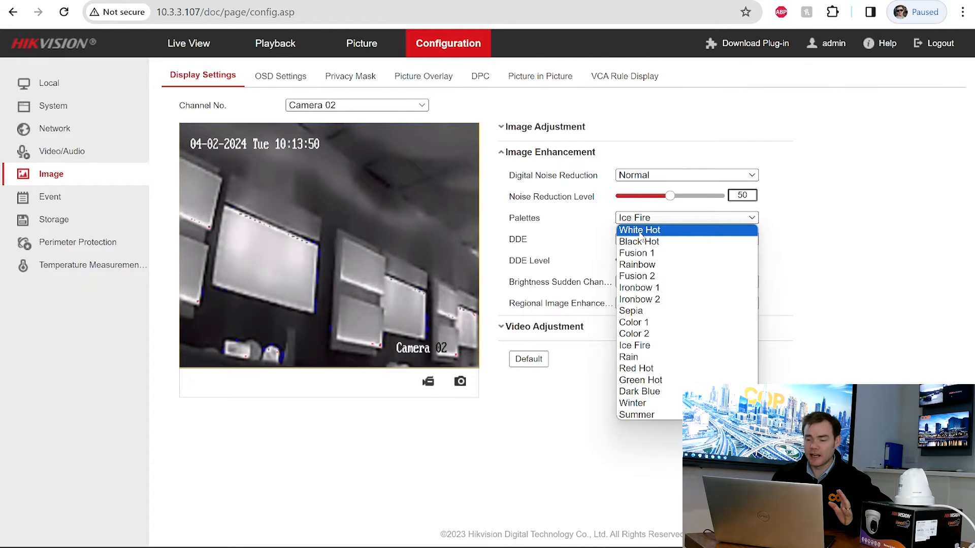
click(640, 231)
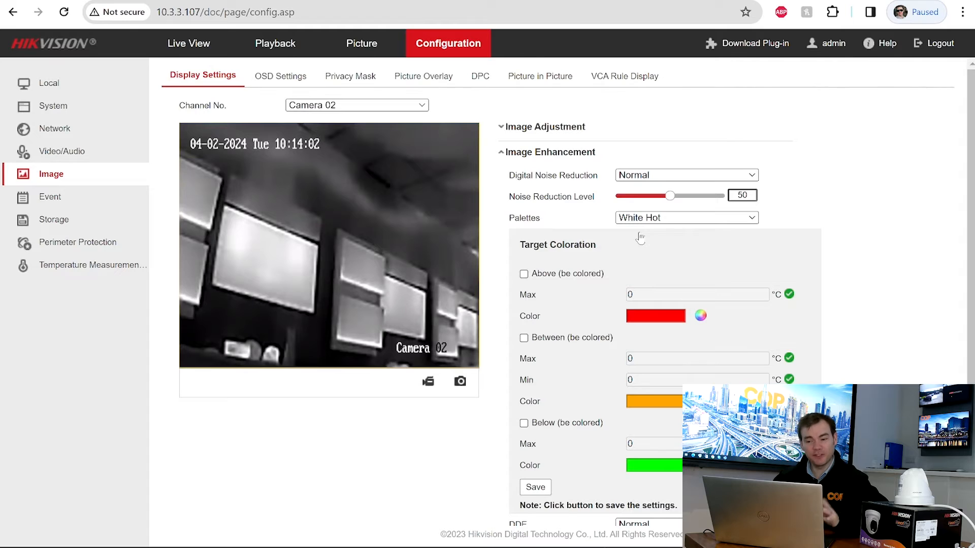
- Enable Above (be colored) target coloration with a 30 °C Max and save
click(524, 274)
double_click(638, 296)
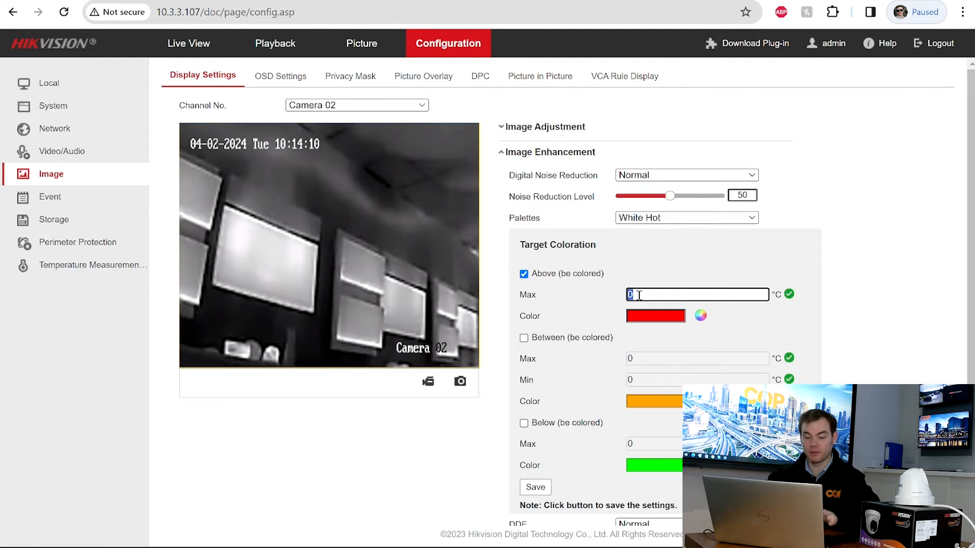
text(30)
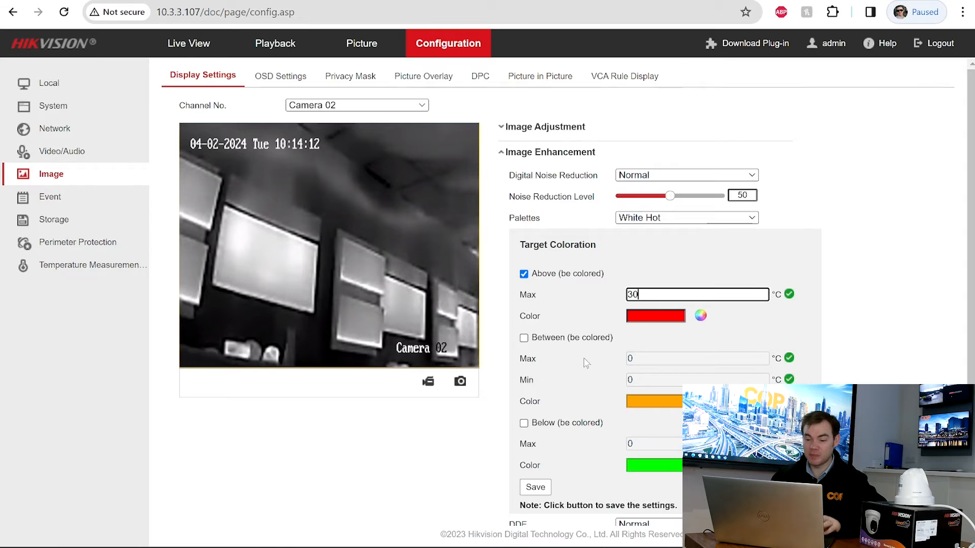
click(535, 488)
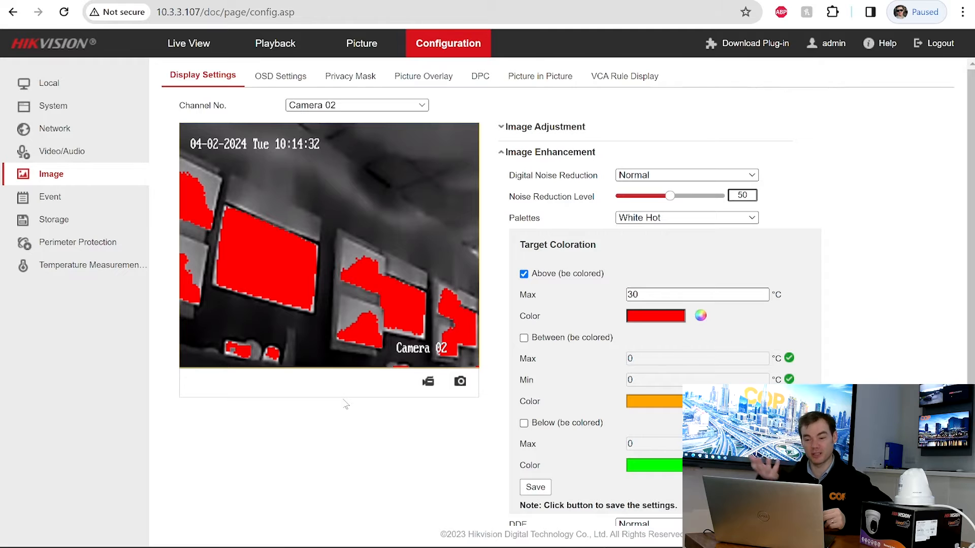
- Raise the Above coloration Max threshold from 30 to 35 °C and save
click(641, 296)
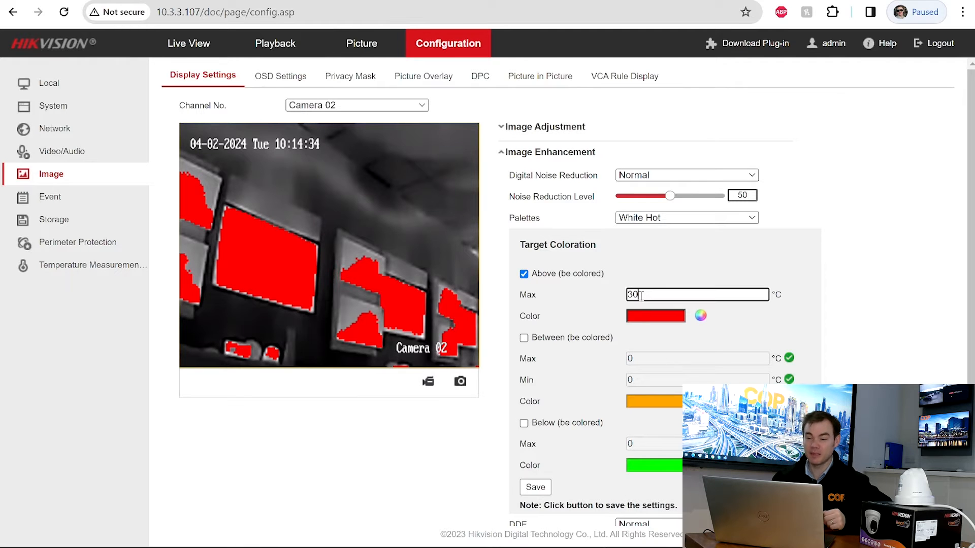
key(BackSpace)
text(5)
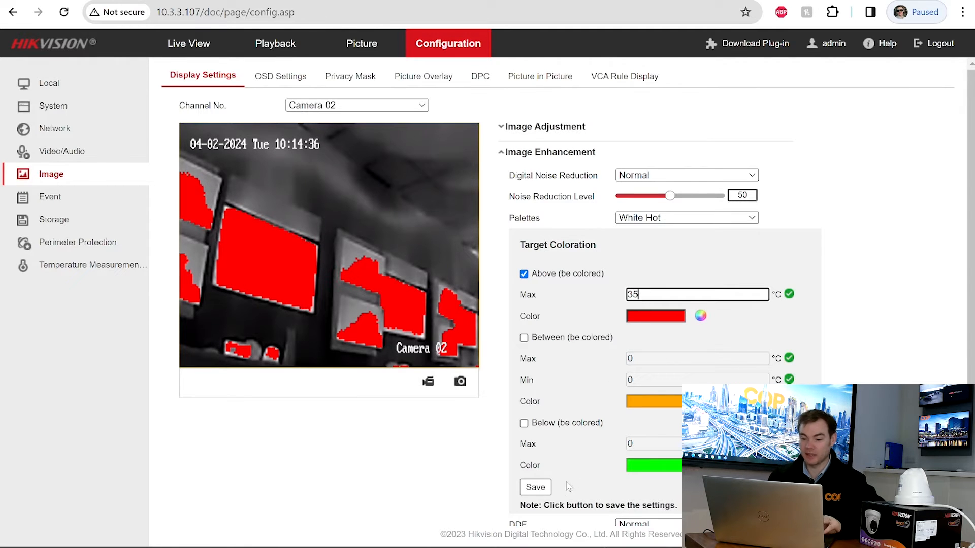
click(539, 491)
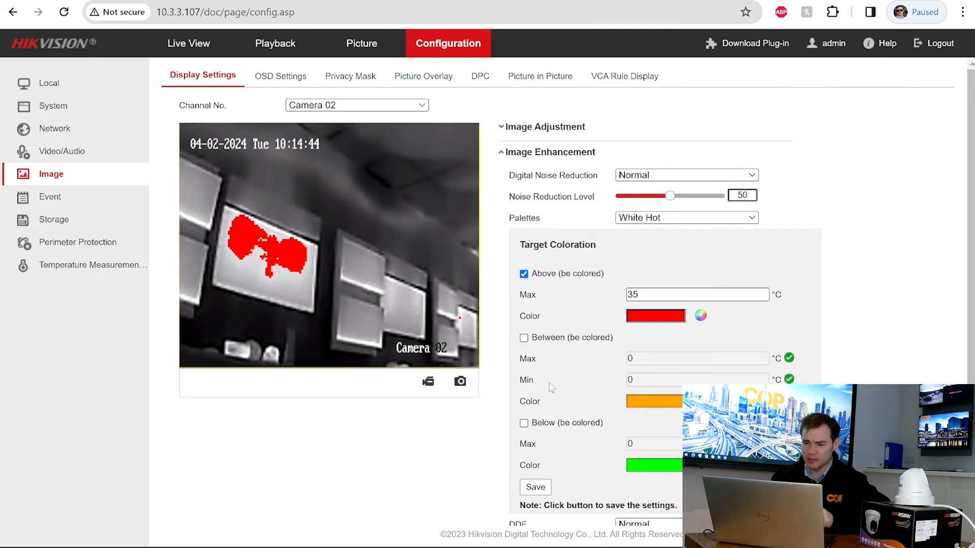
- Enable Below (be colored) with Max 15, change it to 25 °C and save, then untick Below
click(524, 424)
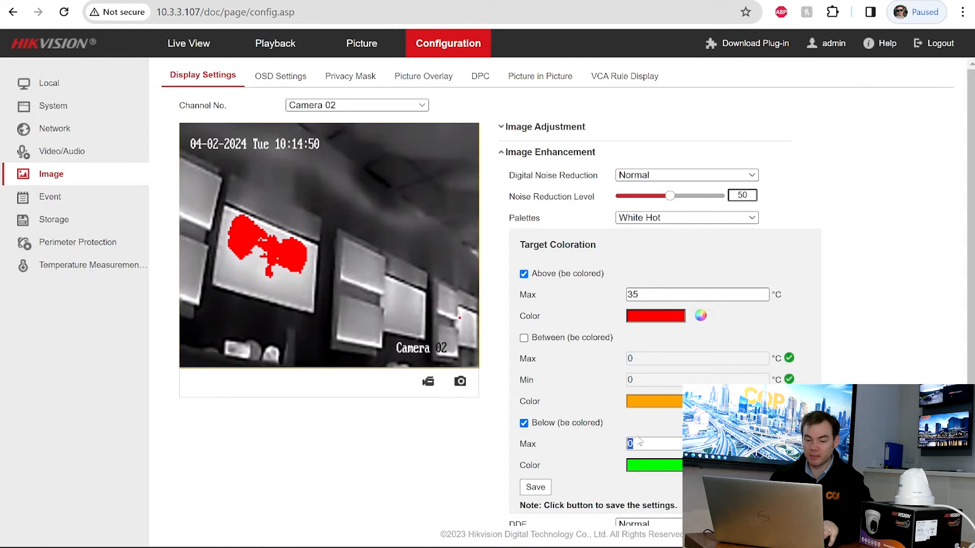
text(15)
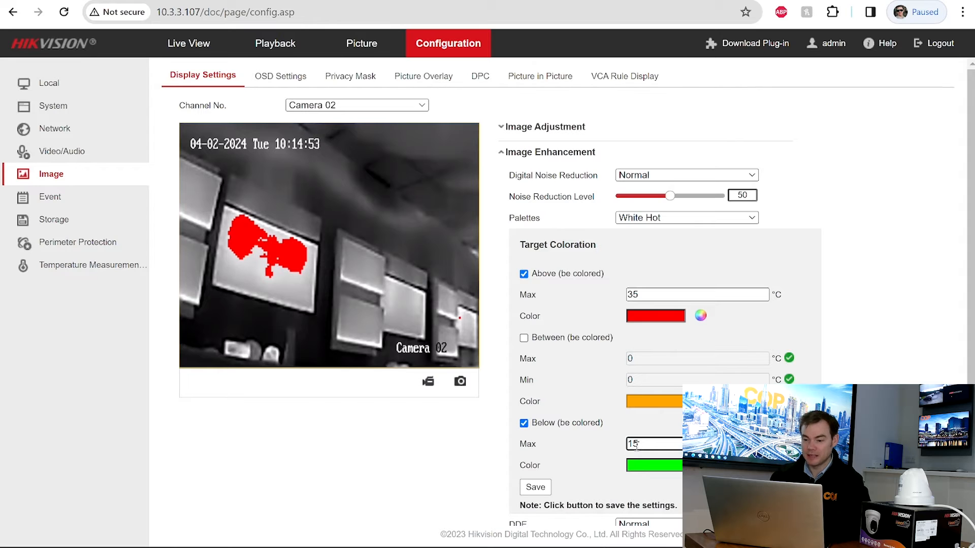
click(536, 487)
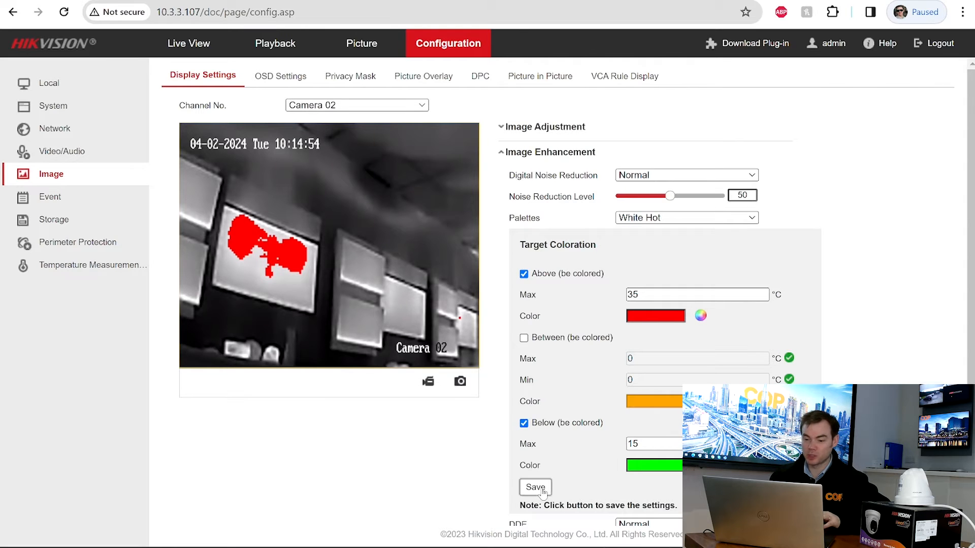
double_click(649, 439)
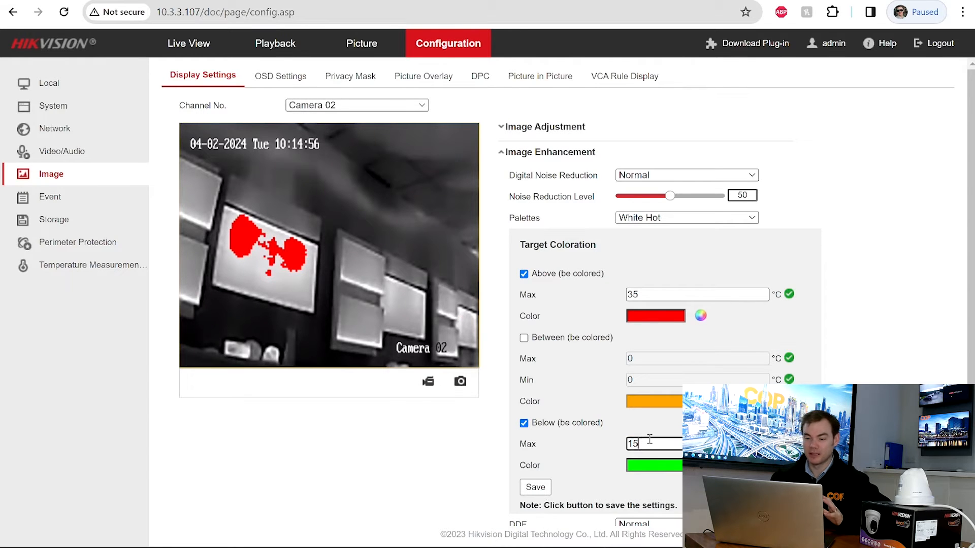
text(2)
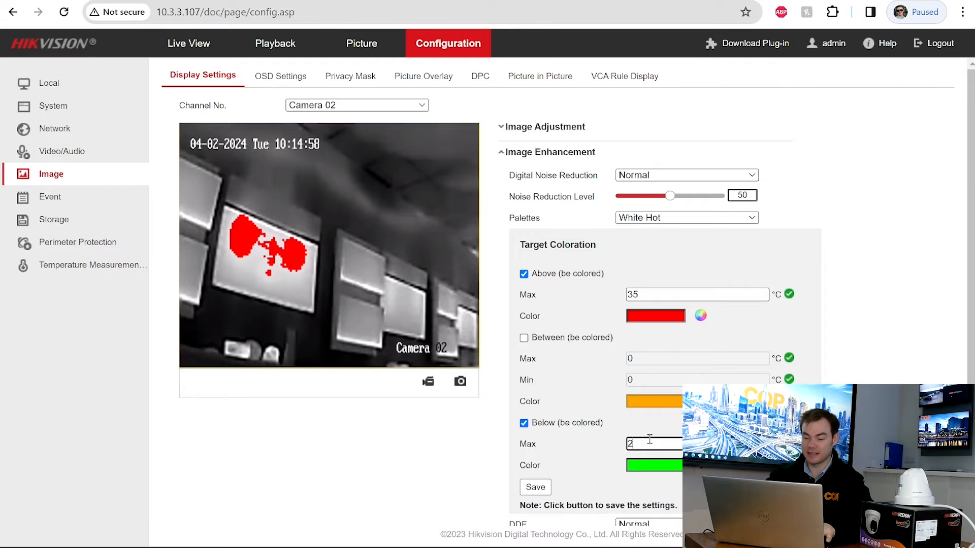
text(5)
click(536, 488)
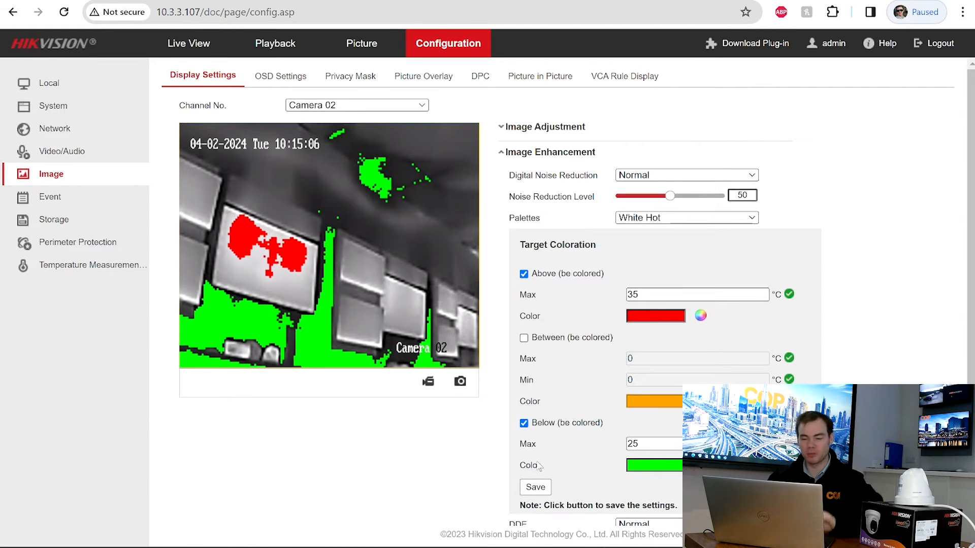
click(524, 423)
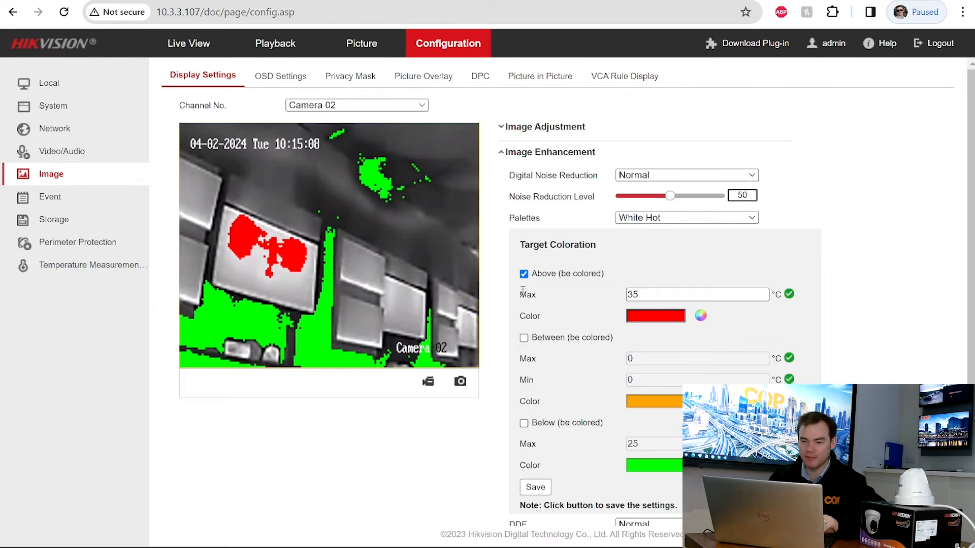
- Untick Above coloration and save, expand Video Adjustment, then switch to Live View
click(524, 275)
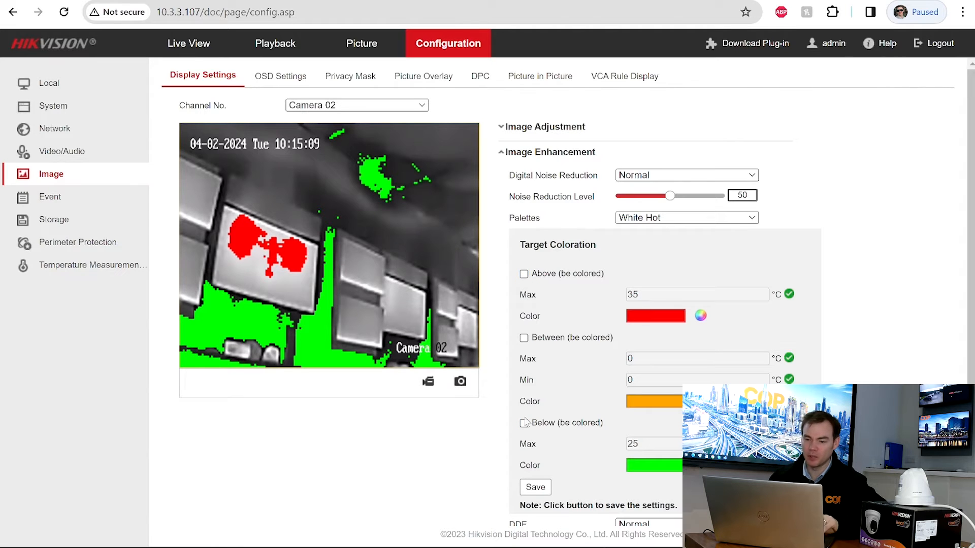
click(538, 489)
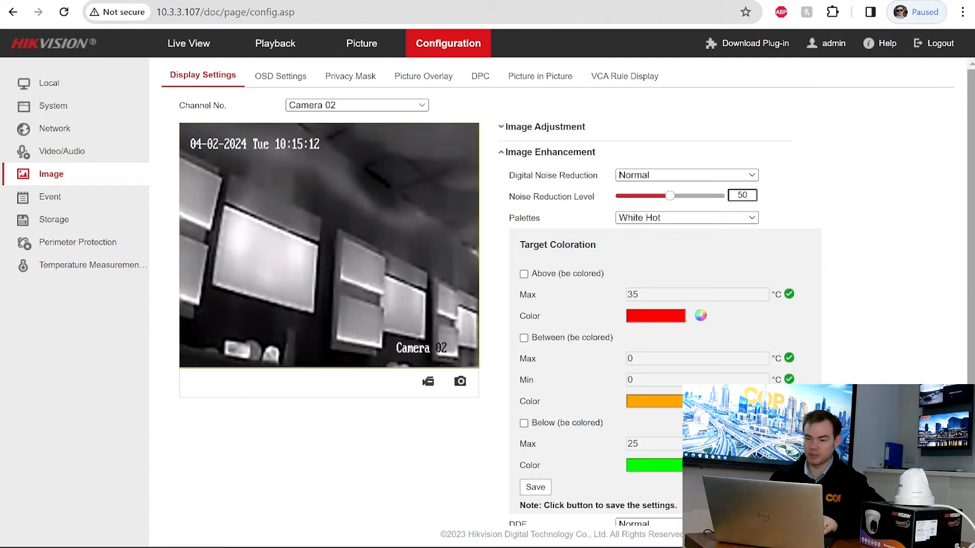
drag(972, 292, 971, 388)
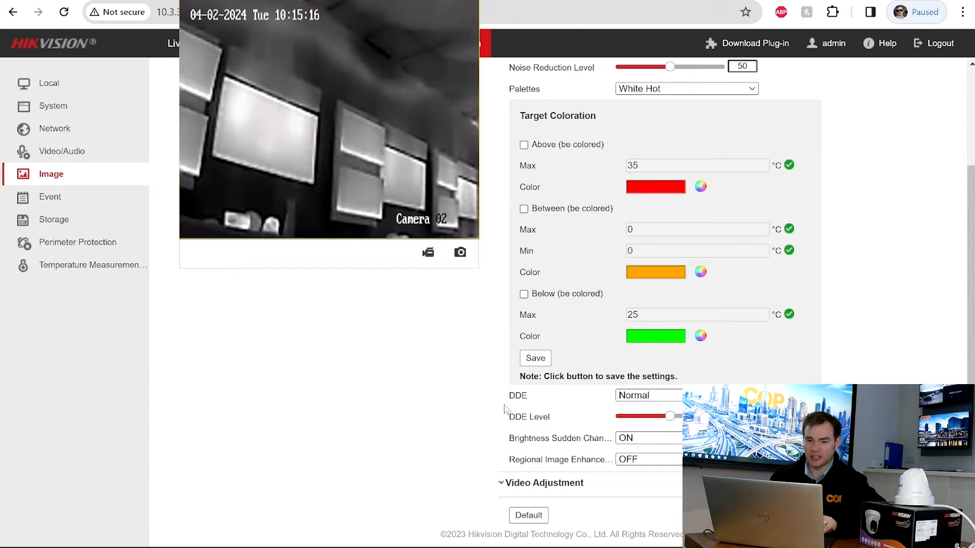
click(513, 486)
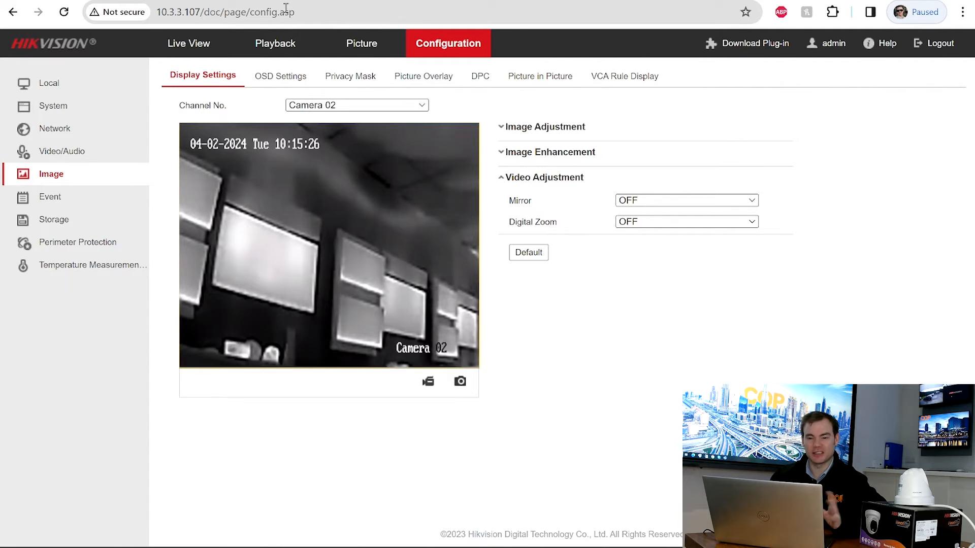
click(184, 53)
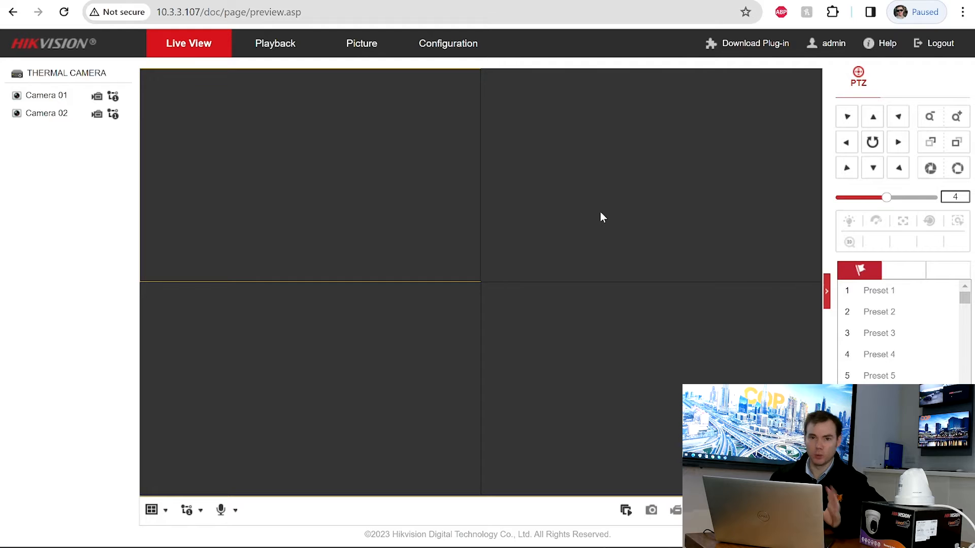
- Start all live feeds full screen, enlarge Camera 02 and restore the grid, then return to Configuration
click(626, 510)
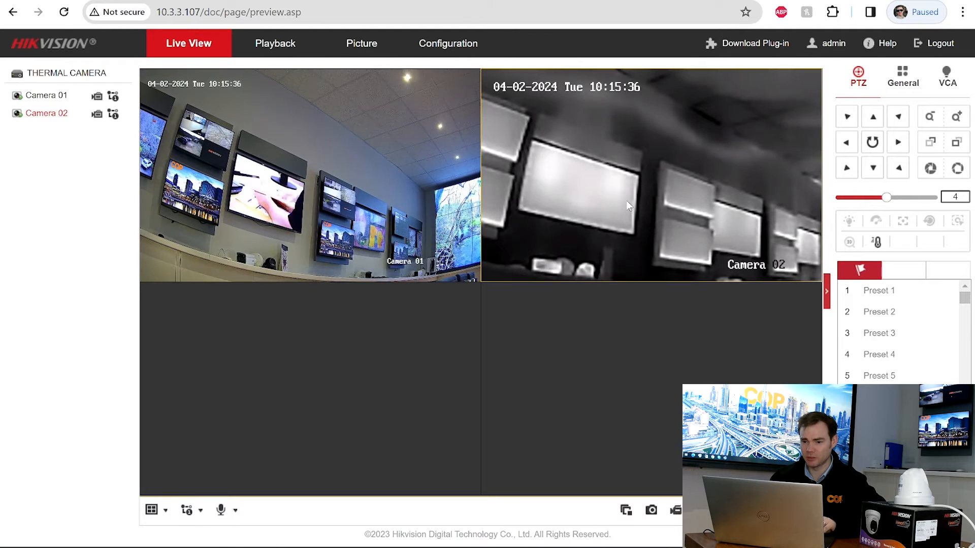
double_click(626, 200)
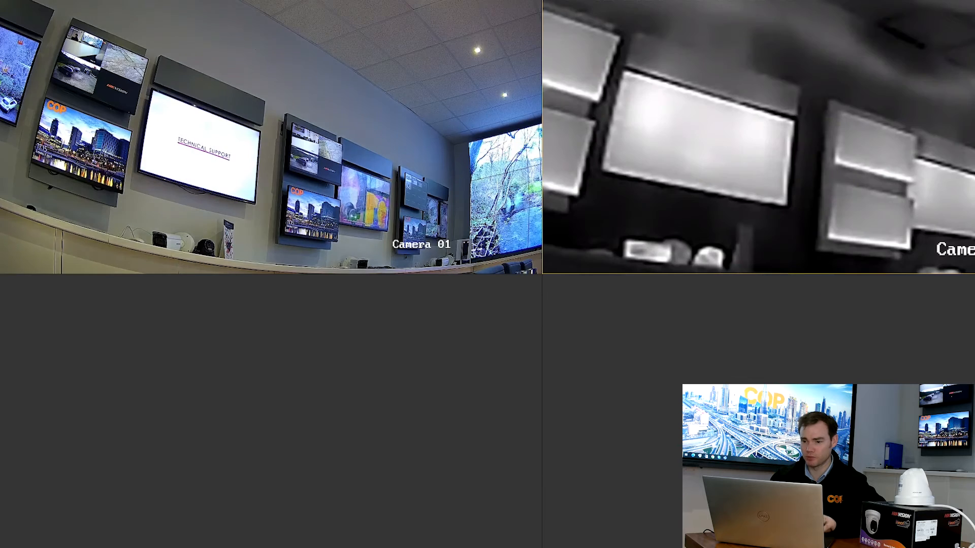
double_click(779, 138)
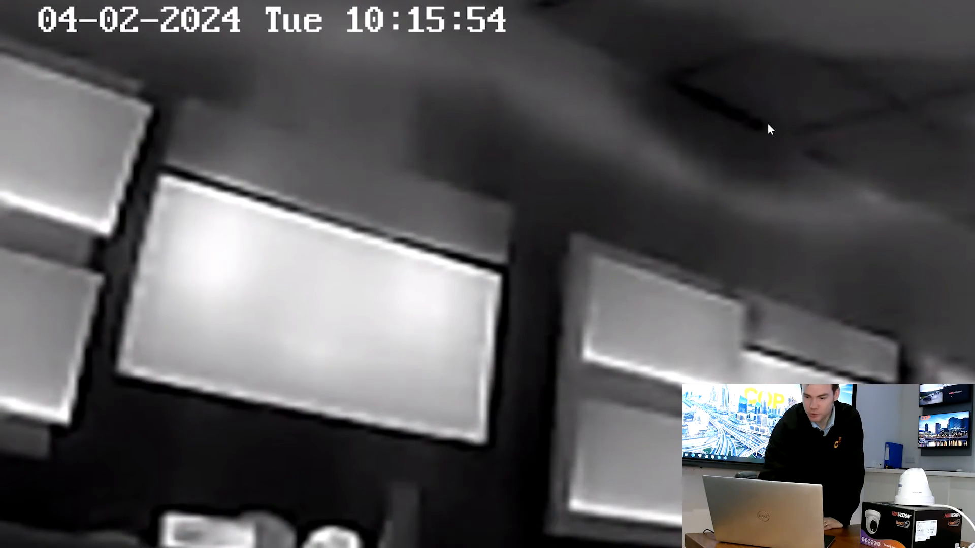
double_click(766, 128)
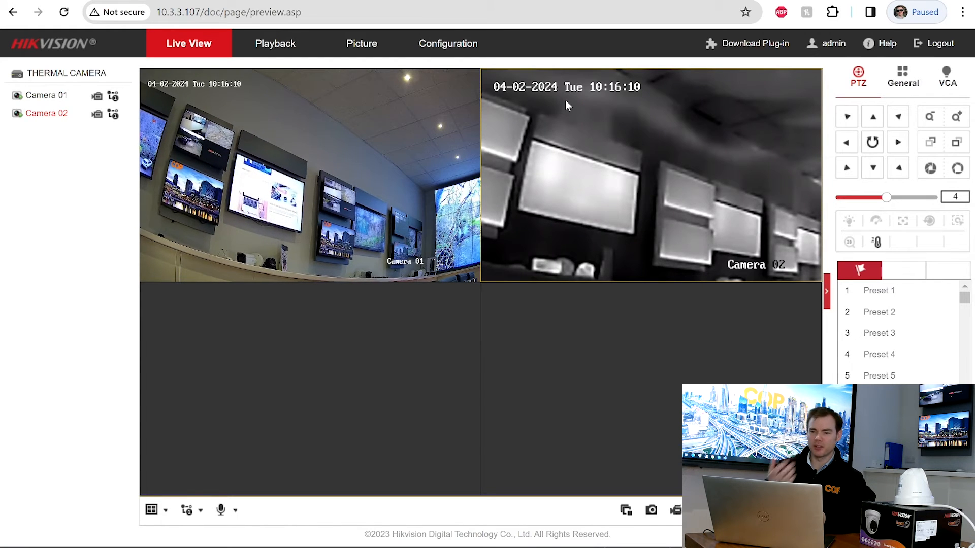
click(449, 44)
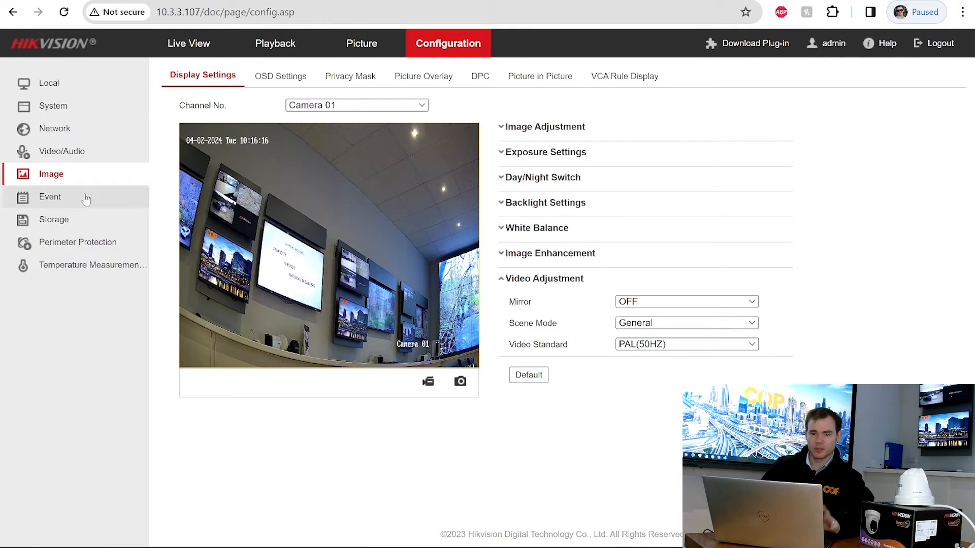
- Browse the OSD, Privacy Mask, Picture Overlay and DPC pages, ending on Picture in Picture
click(278, 78)
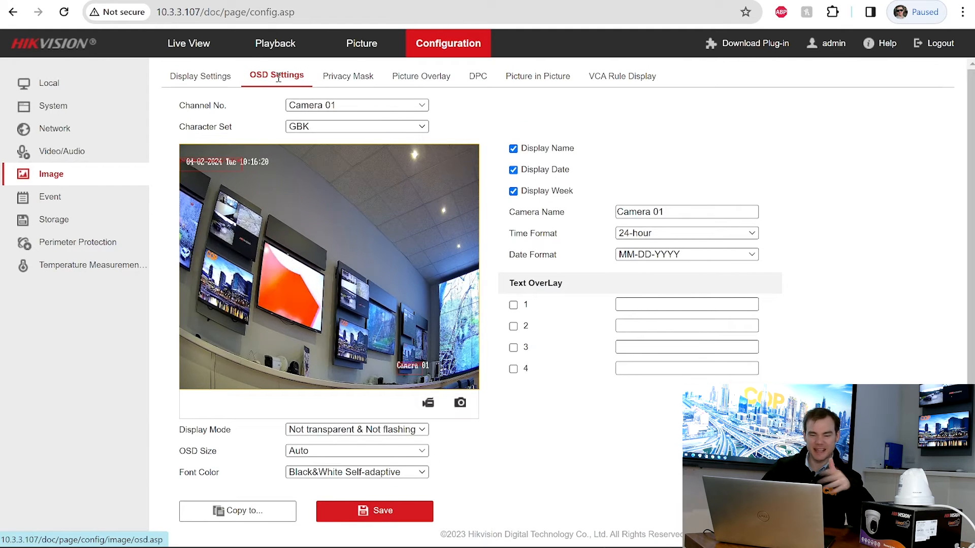
click(374, 79)
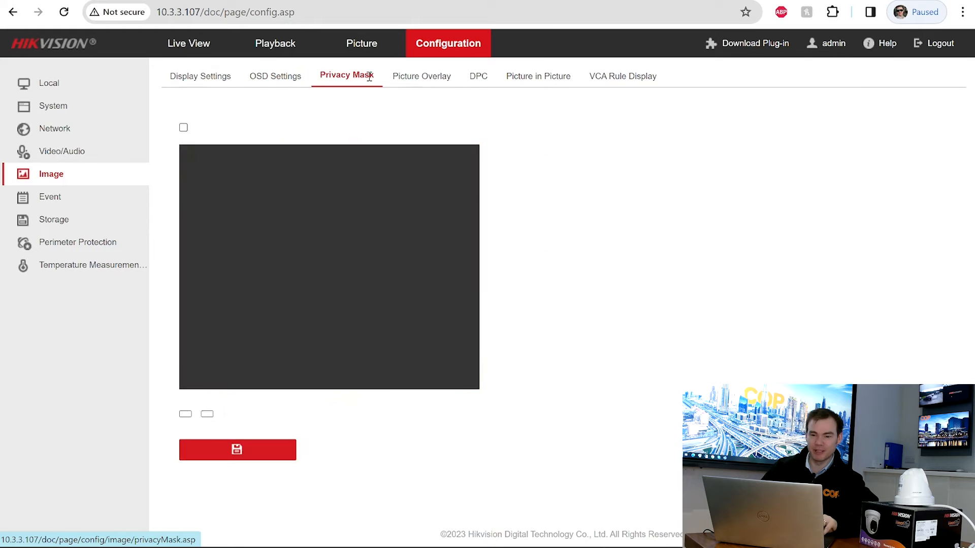
click(441, 84)
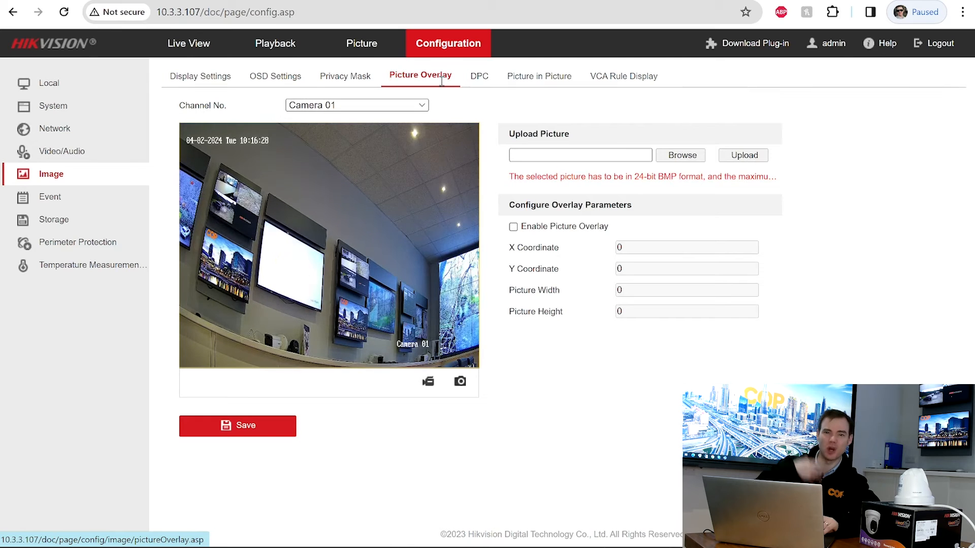
click(486, 78)
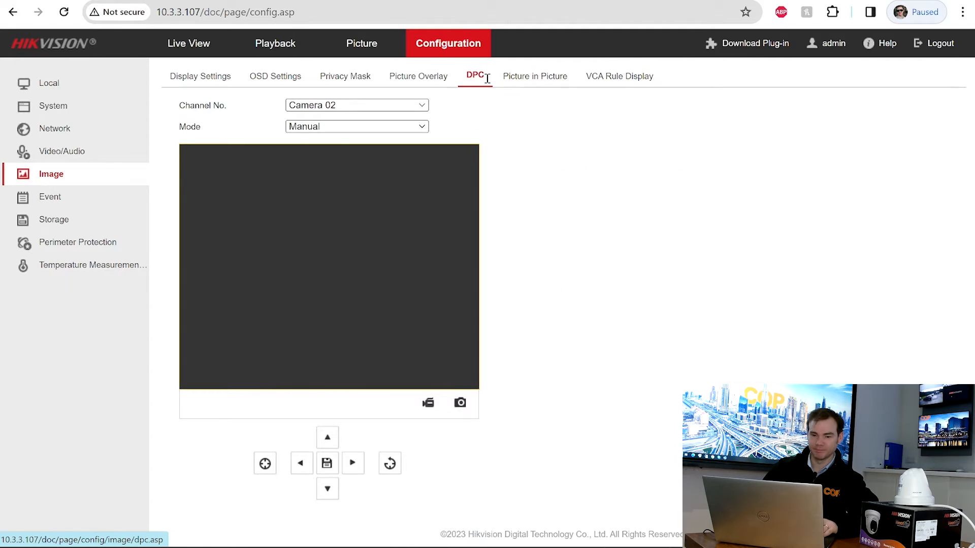
click(512, 77)
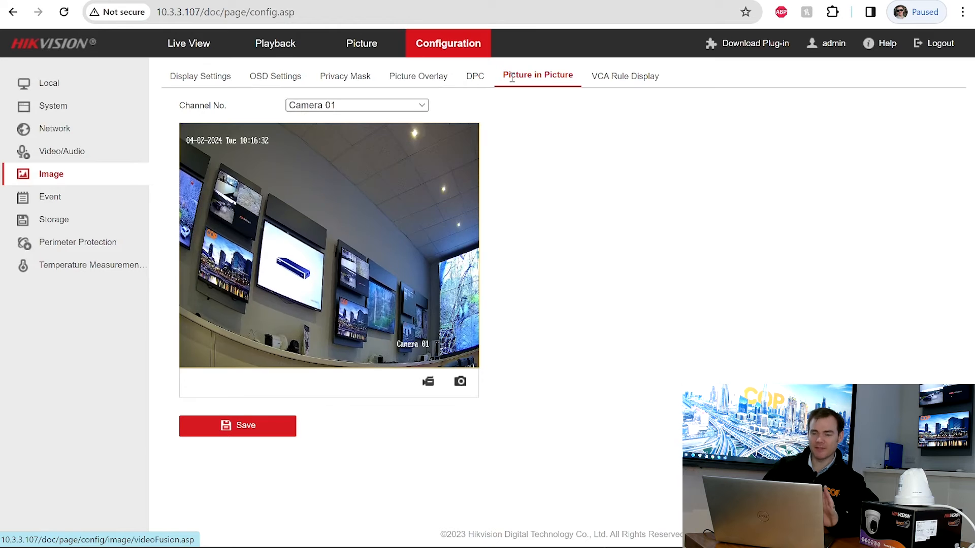
- Give Camera 02 Details Overlay mode, change Fusion Distance from 5 to 2 m, and save
click(415, 107)
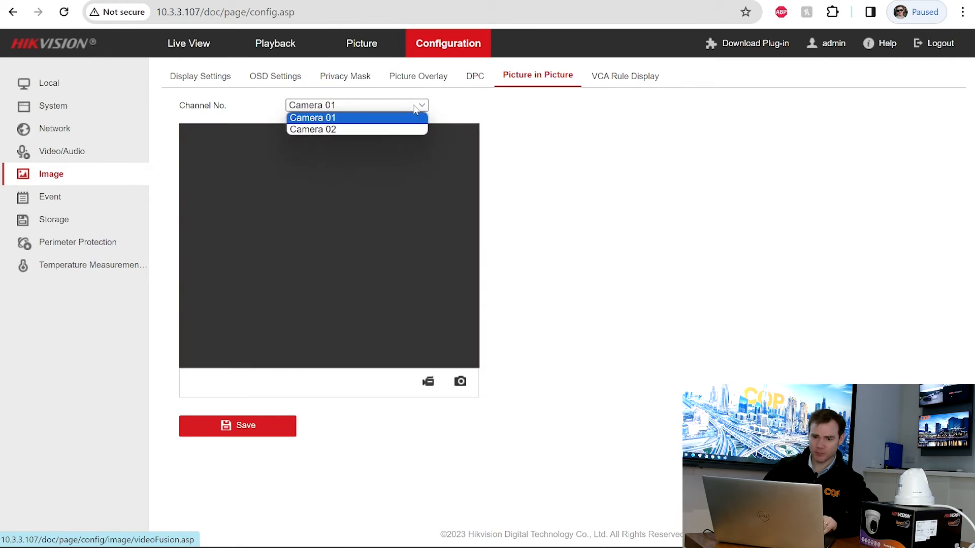
click(383, 129)
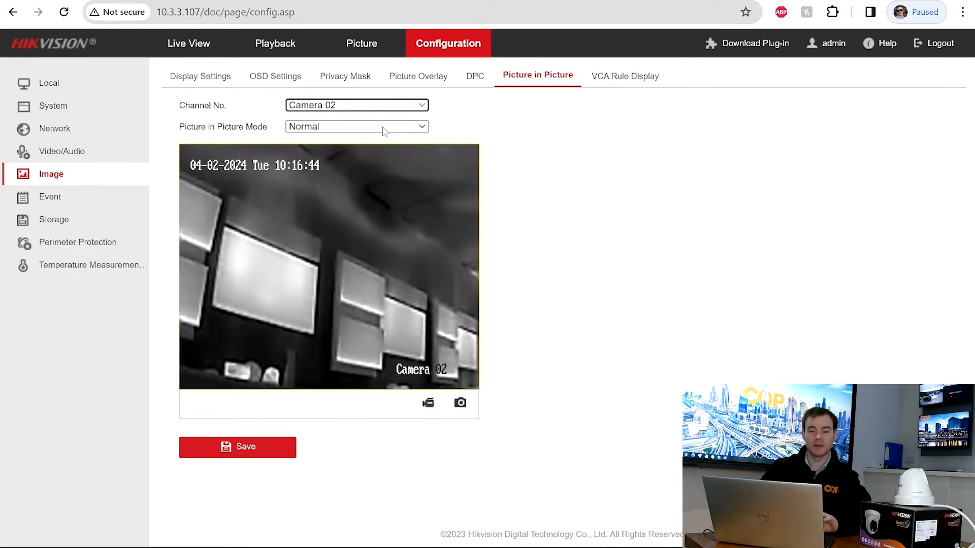
click(384, 132)
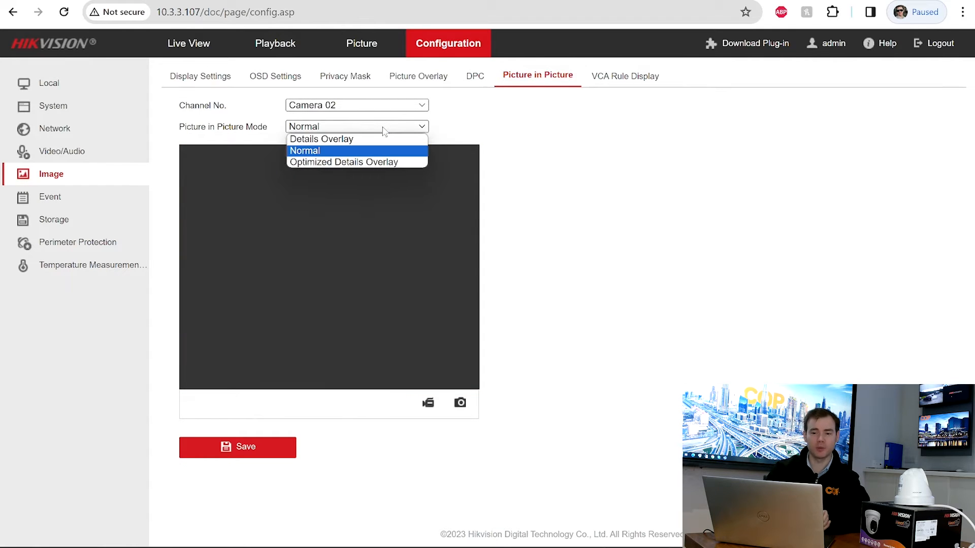
click(346, 144)
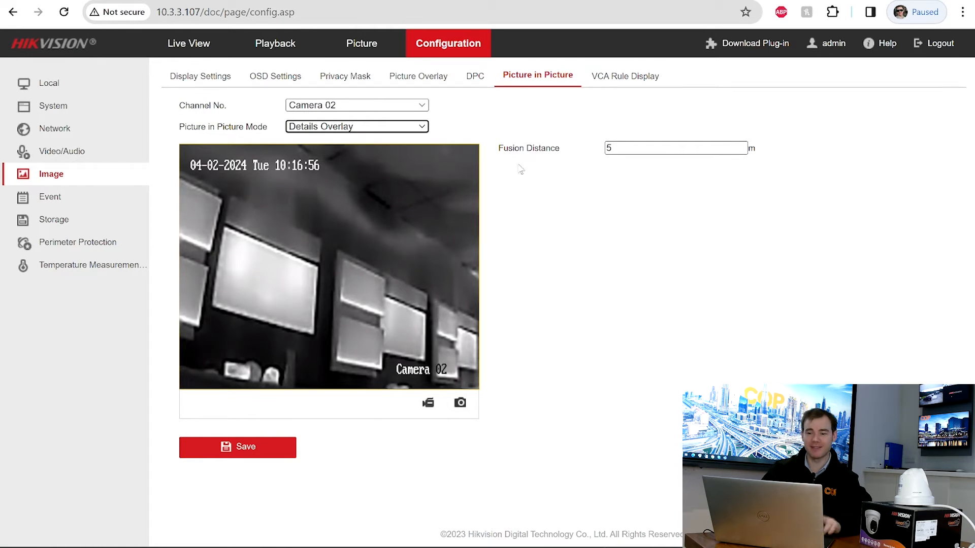
click(617, 150)
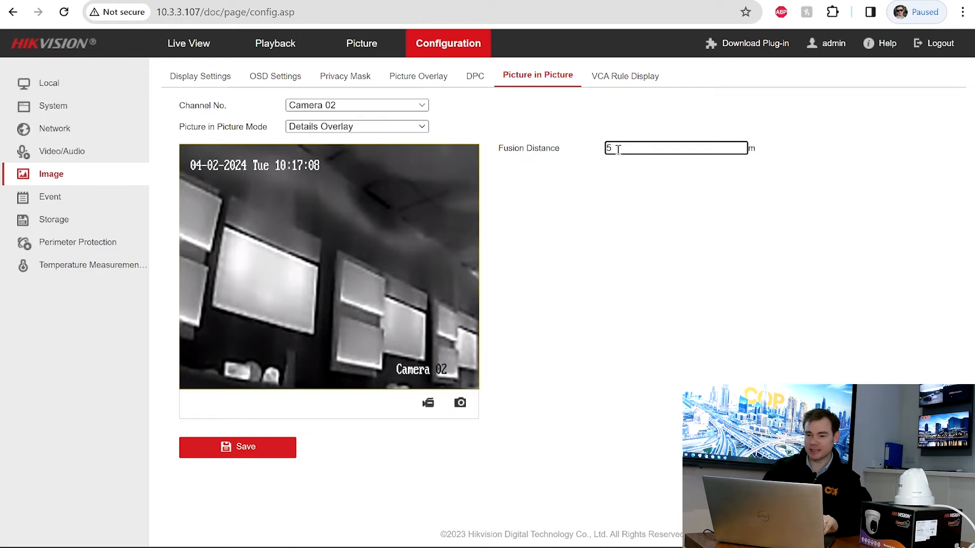
key(BackSpace)
text(2)
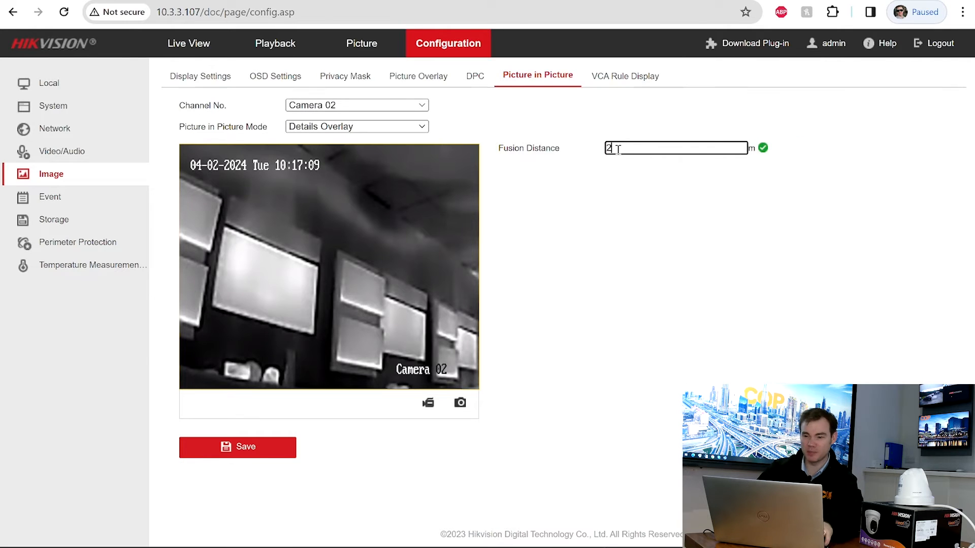
click(262, 456)
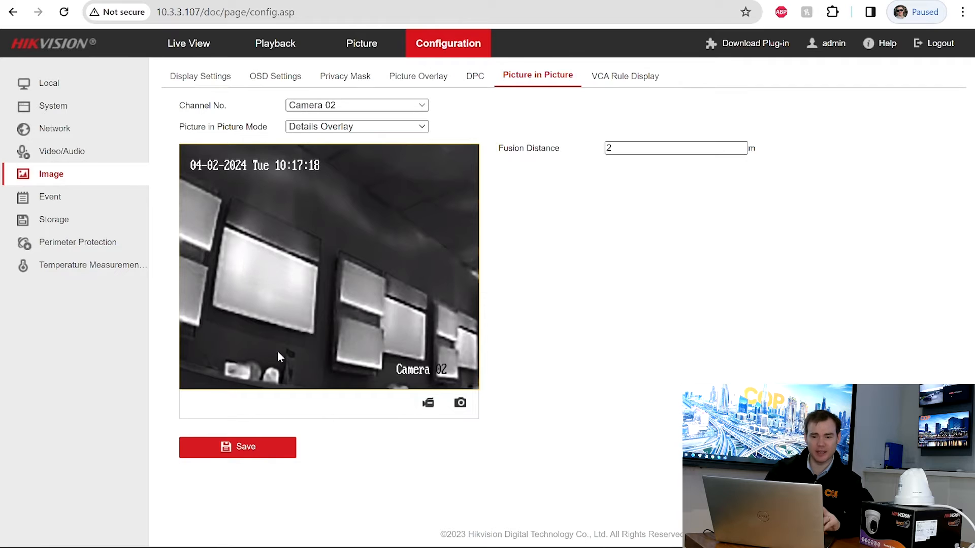
- Start all live feeds to check the overlay, exit full screen, and return to Configuration
click(190, 43)
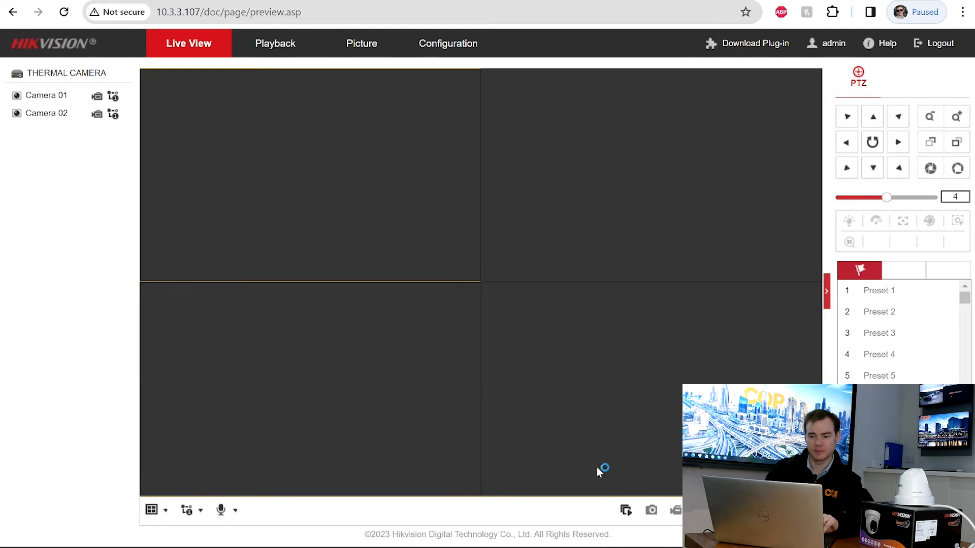
click(626, 510)
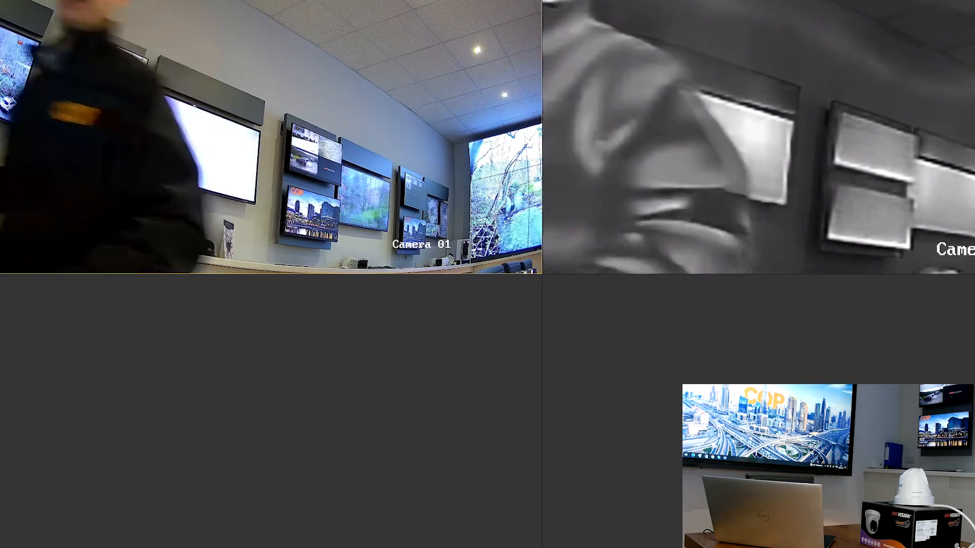
key(Escape)
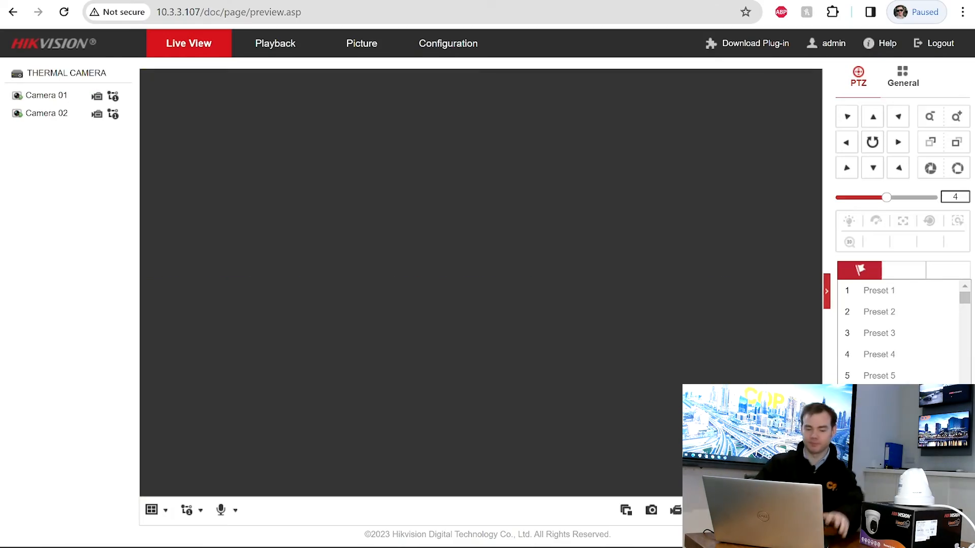
click(447, 45)
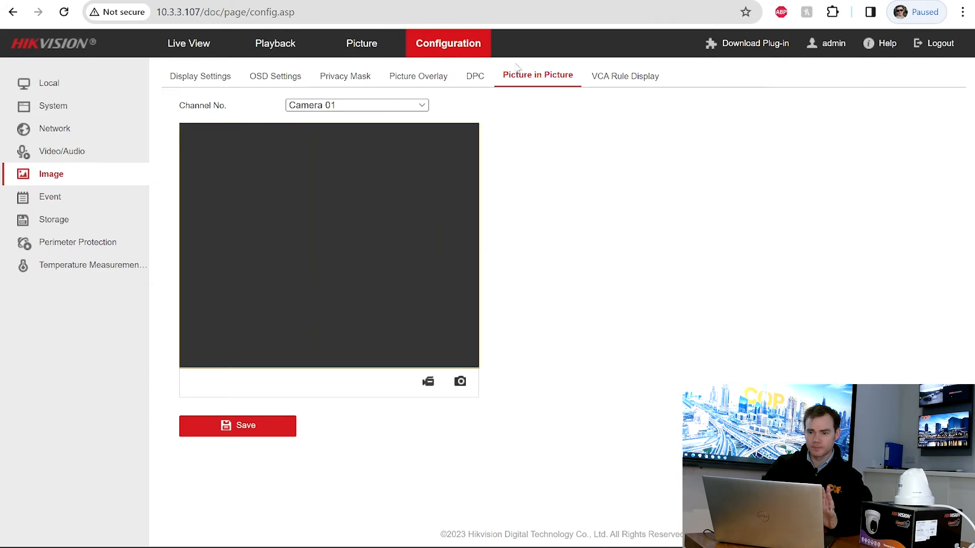
- Switch Camera 02 to Optimized Details Overlay mode with Fusion Distance 2 m and save
click(420, 108)
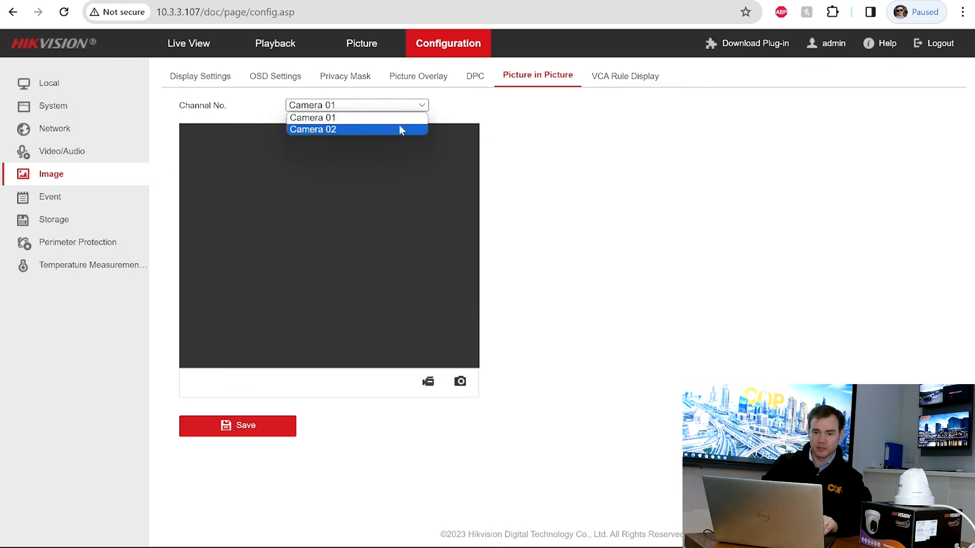
click(398, 129)
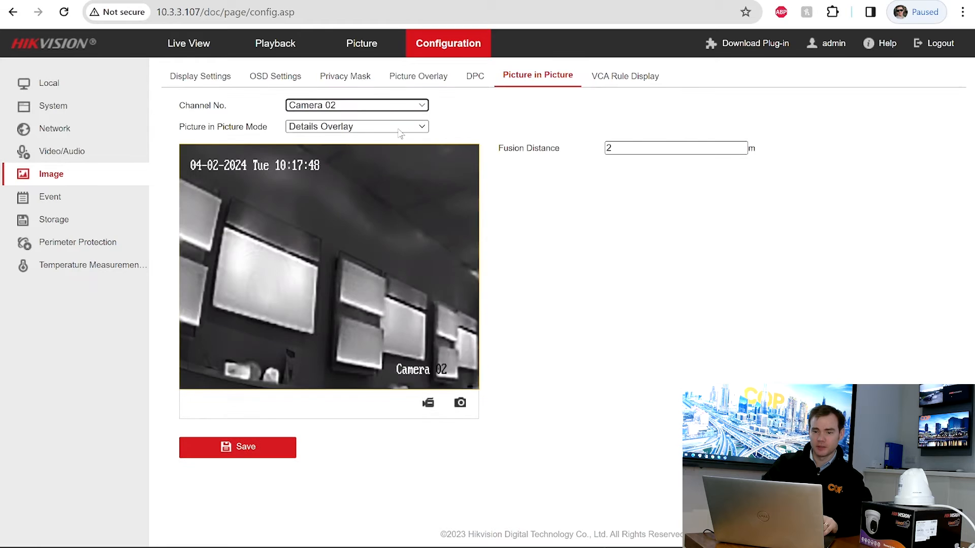
click(399, 128)
click(350, 164)
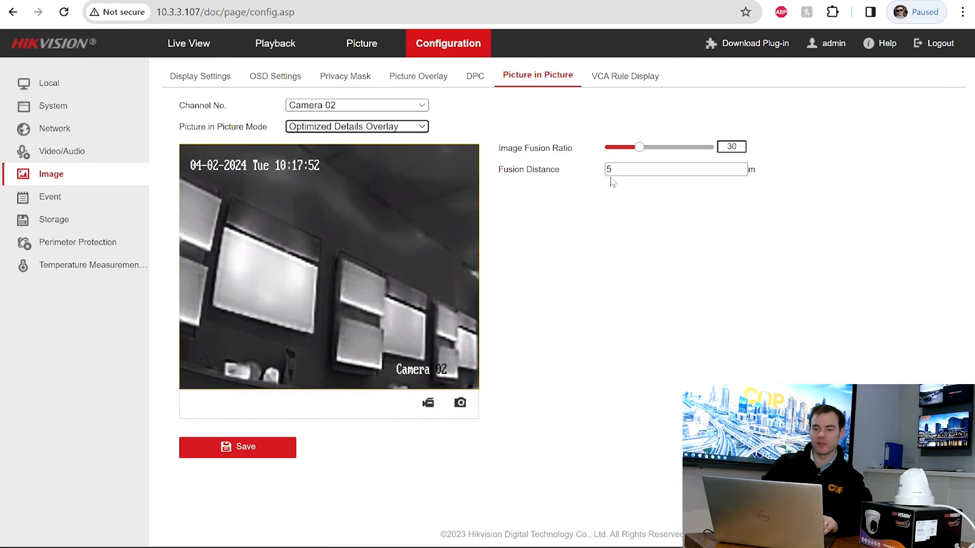
drag(643, 170, 607, 169)
text(2)
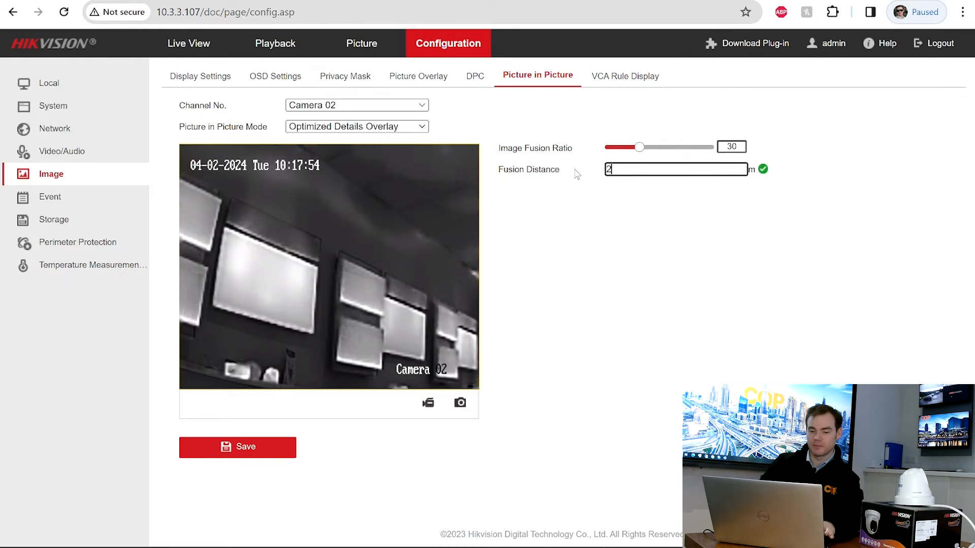
click(262, 454)
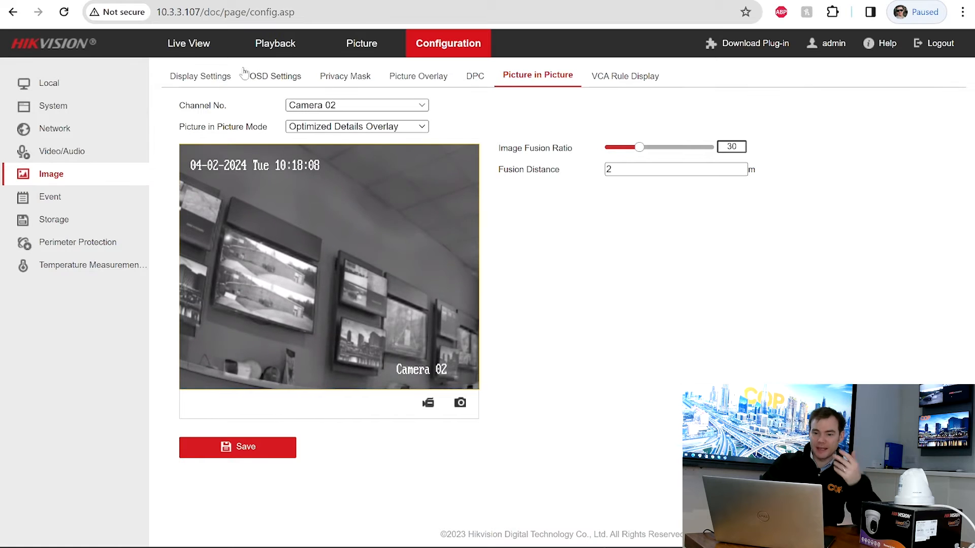
click(188, 44)
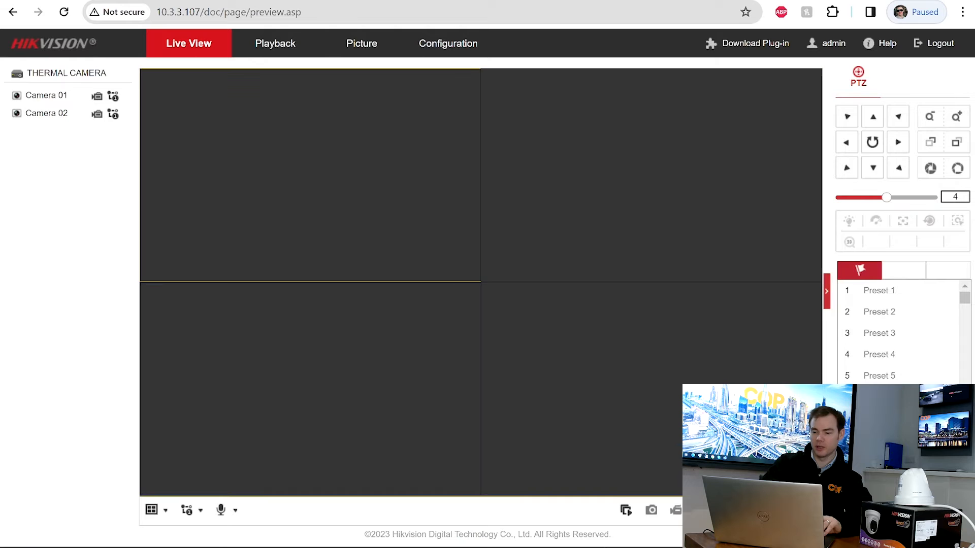
click(626, 510)
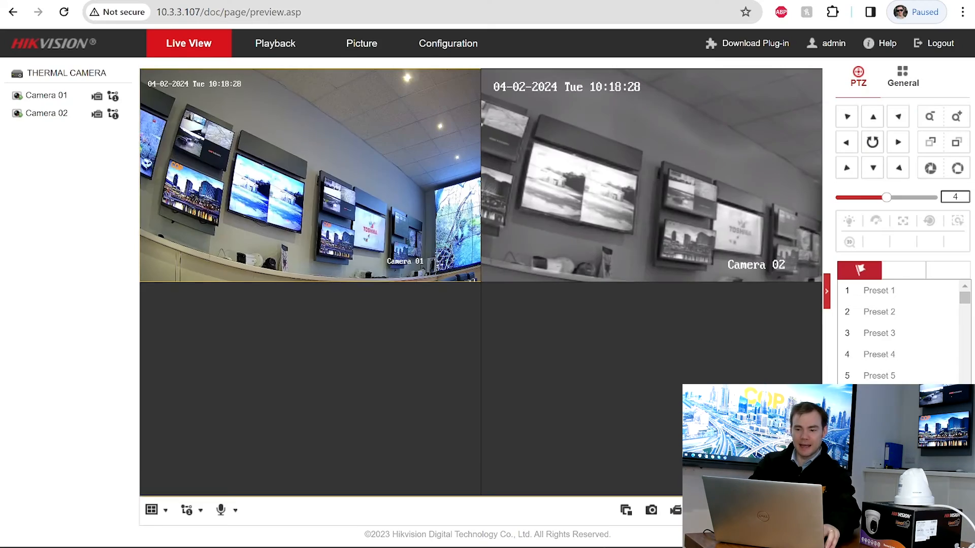
click(445, 44)
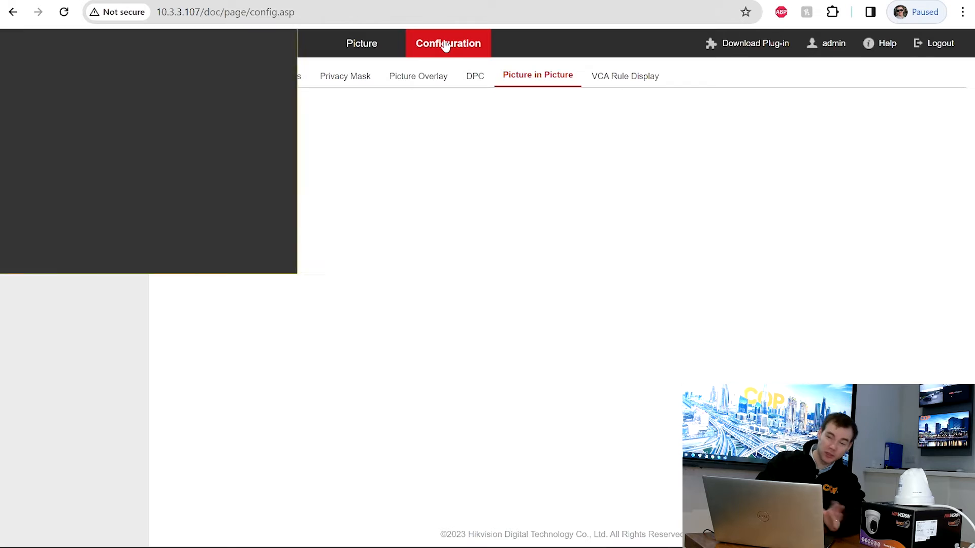
- Save Camera 02 in Details Overlay mode, then bring up the VCA Rule Display page
click(423, 107)
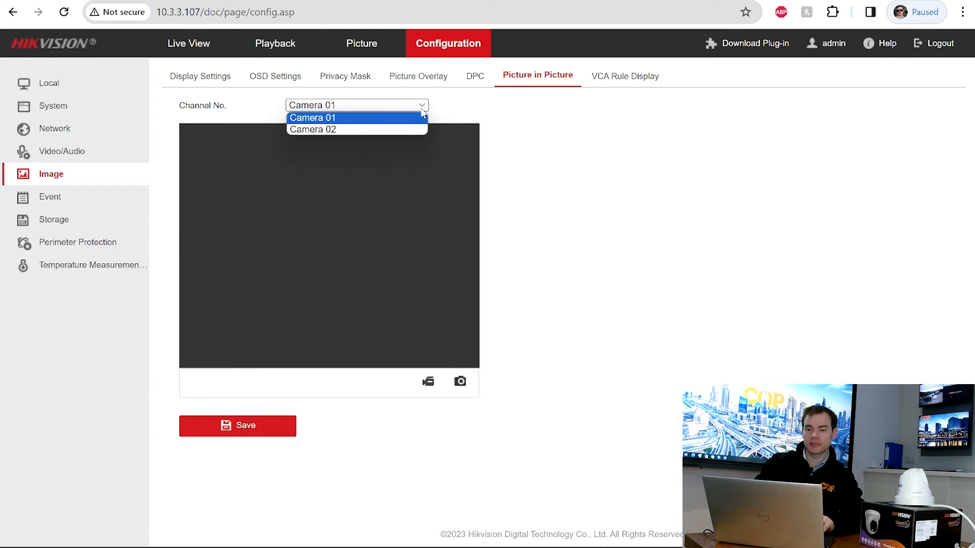
click(389, 130)
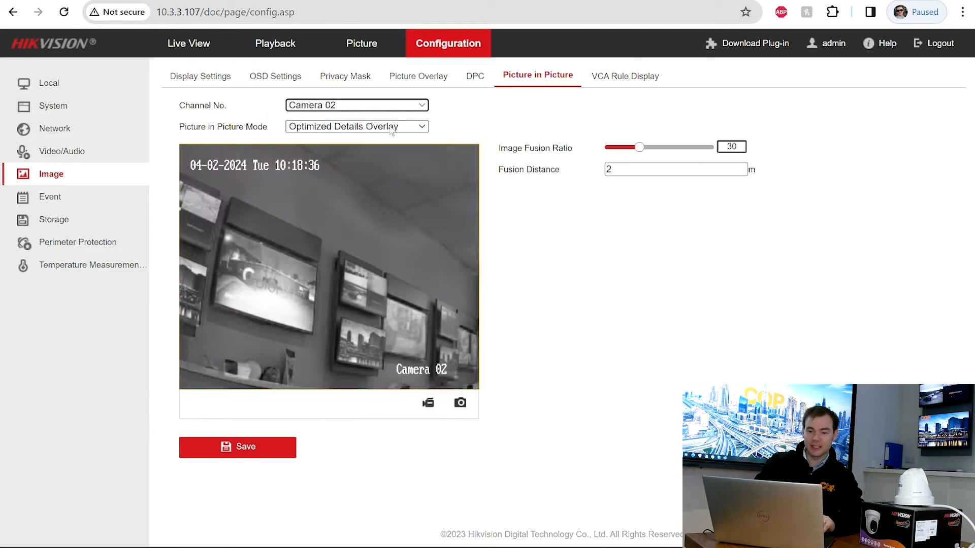
click(392, 130)
click(374, 139)
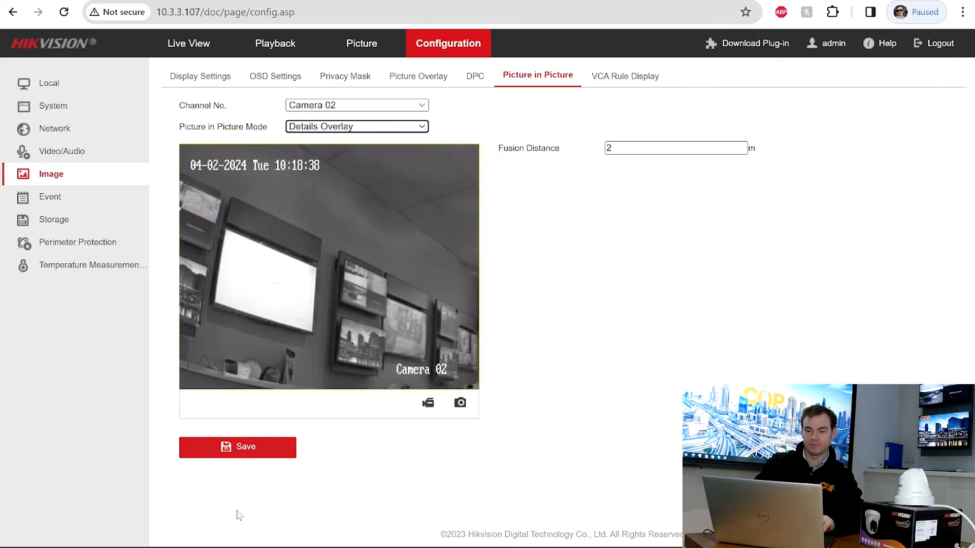
click(250, 452)
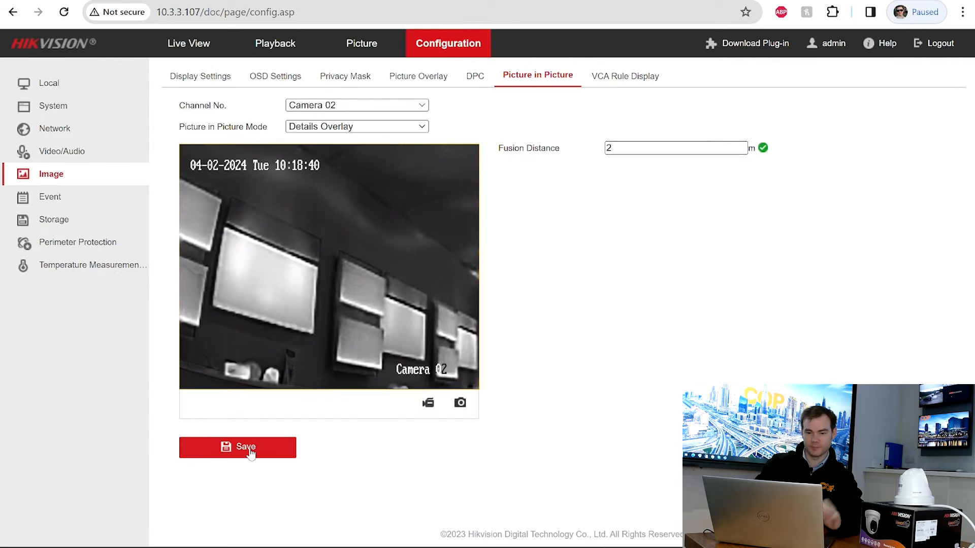
click(617, 79)
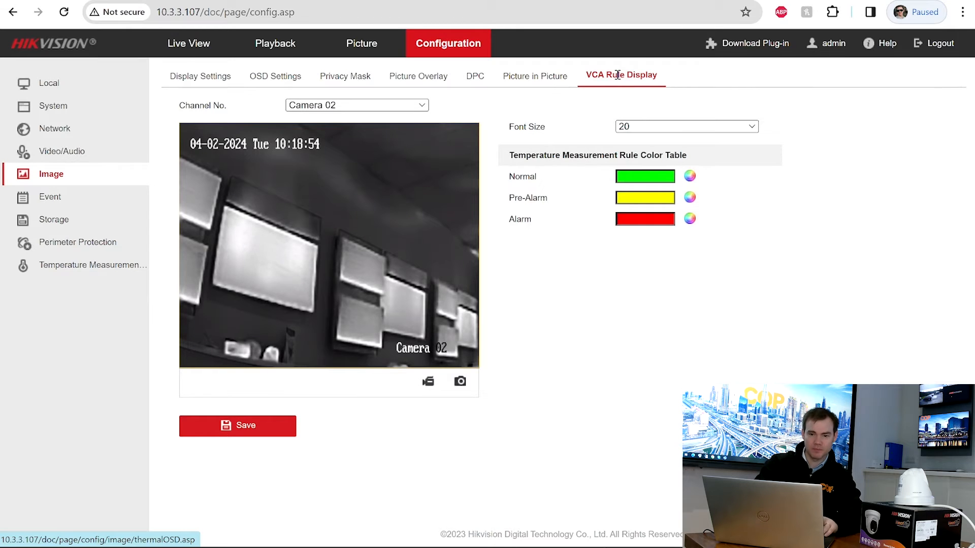
- Open the Basic Event settings and switch the channel to Camera 02
click(49, 195)
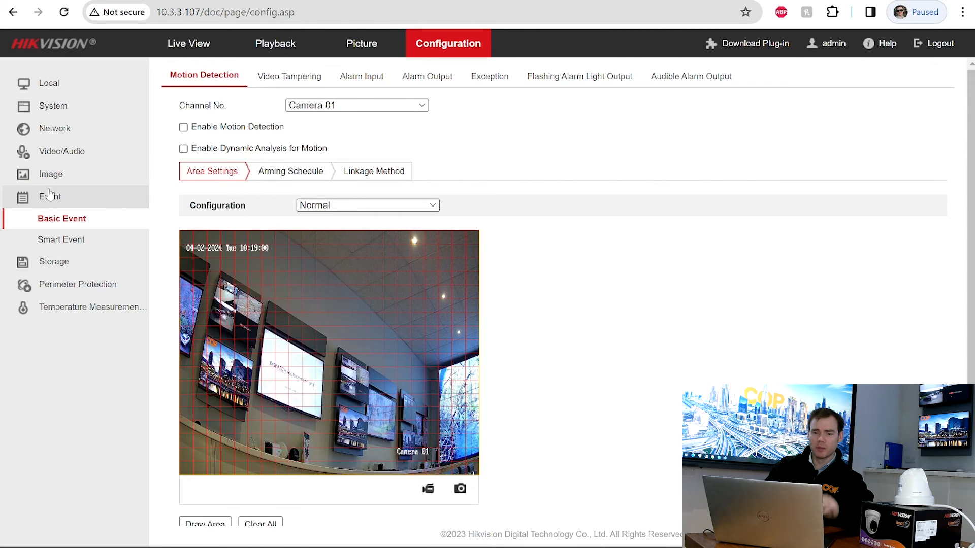
click(380, 113)
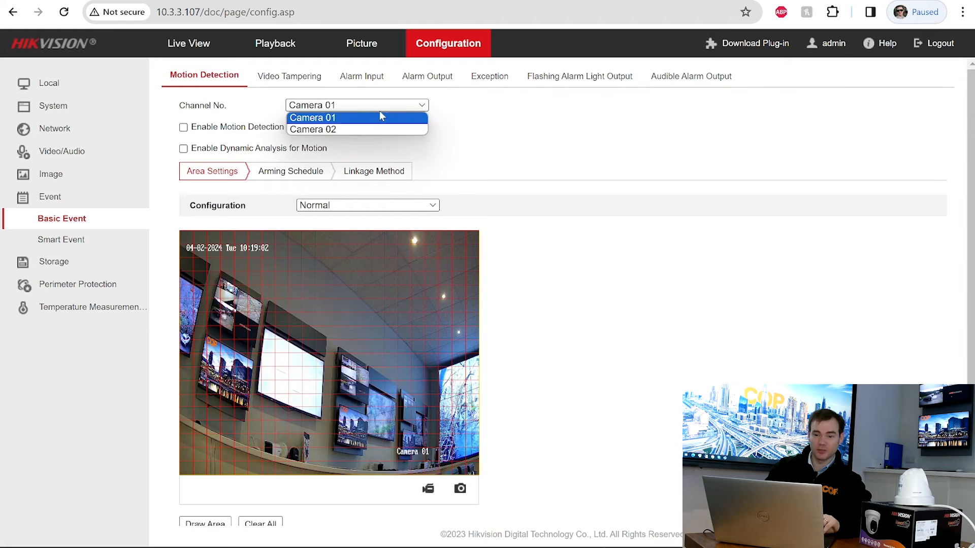
click(358, 129)
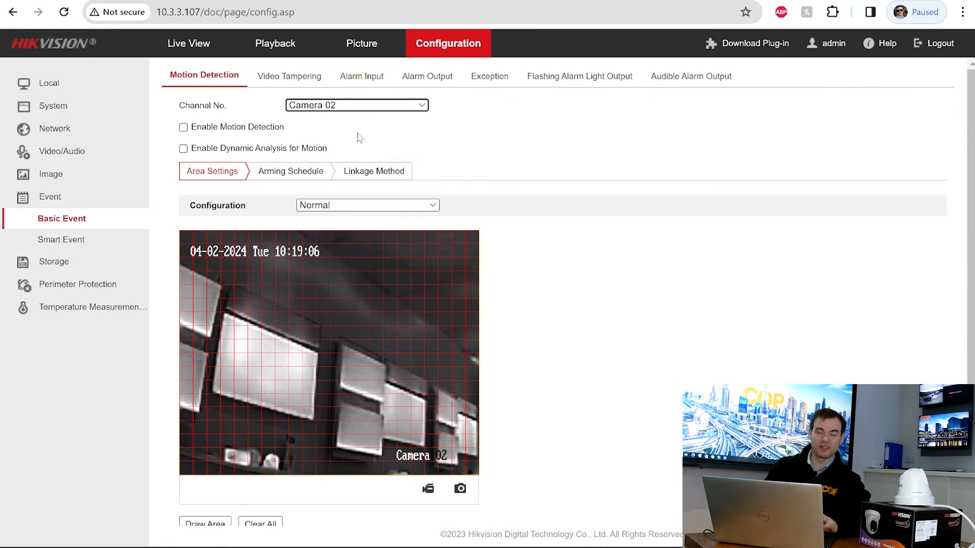
- Browse Video Tampering, Alarm Input, Alarm Output and Exception, ending on Flashing Alarm Light Output
click(303, 80)
click(362, 77)
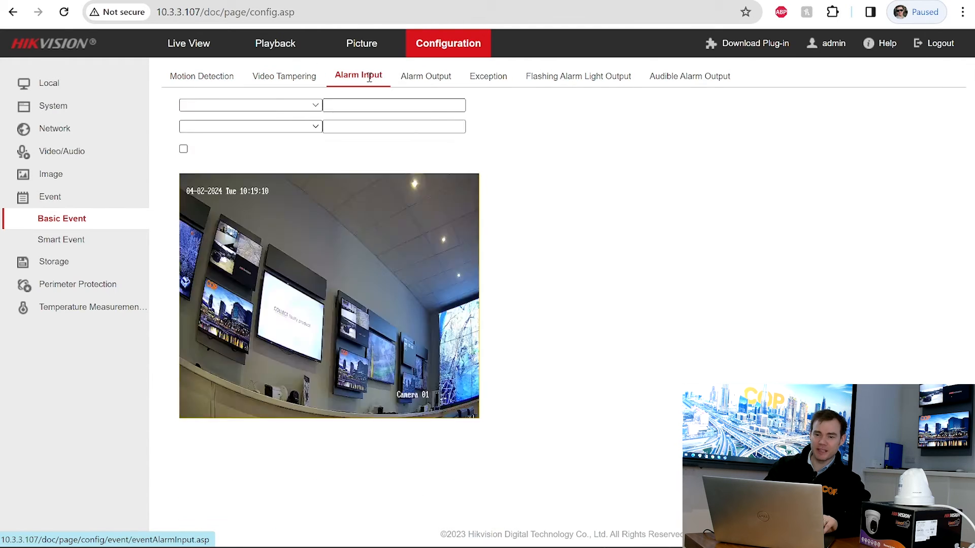
click(426, 84)
click(497, 74)
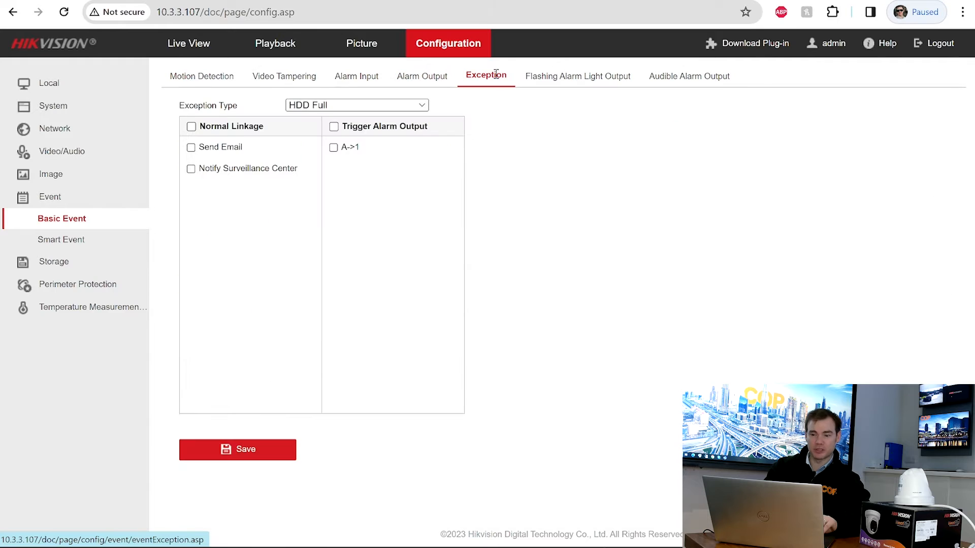
click(570, 75)
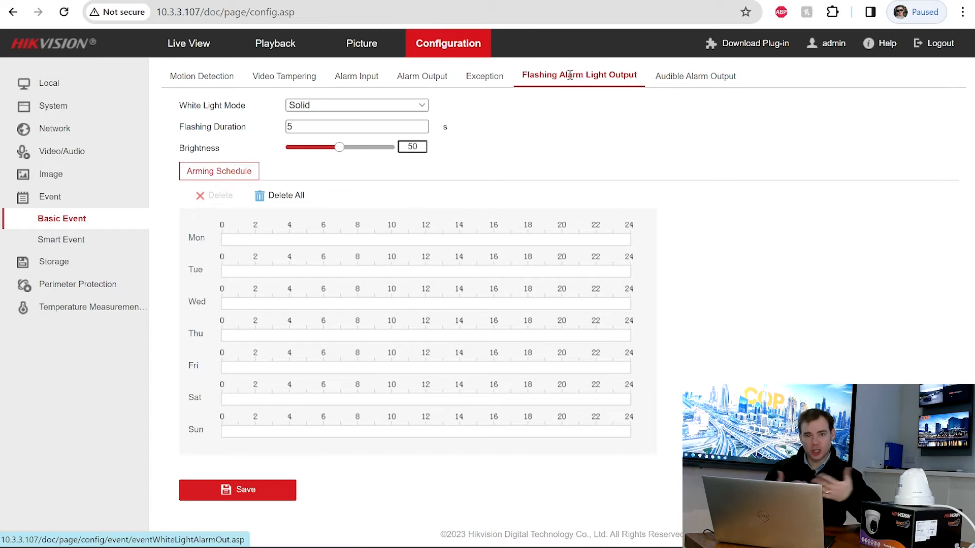
- Set the white light to Flashing mode with High frequency and brightness 100
click(323, 107)
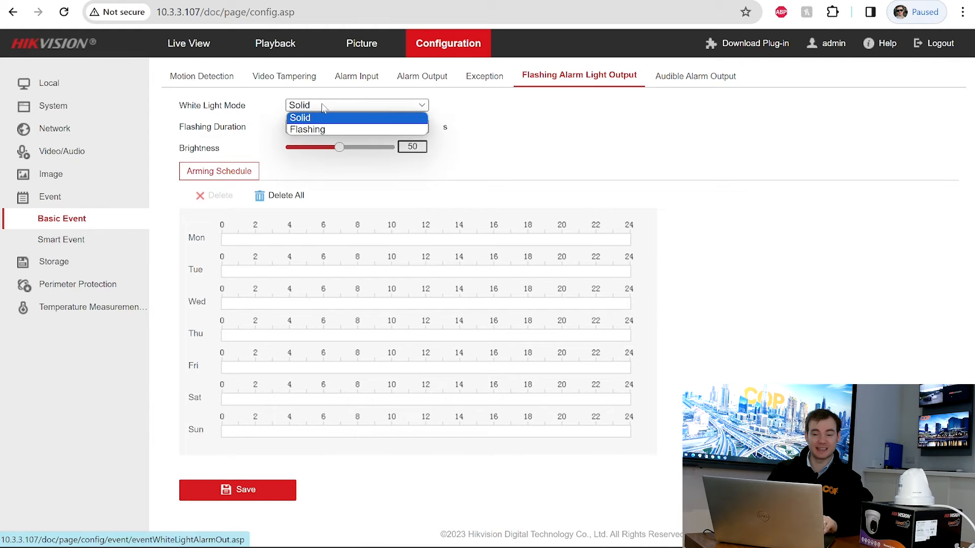
click(314, 129)
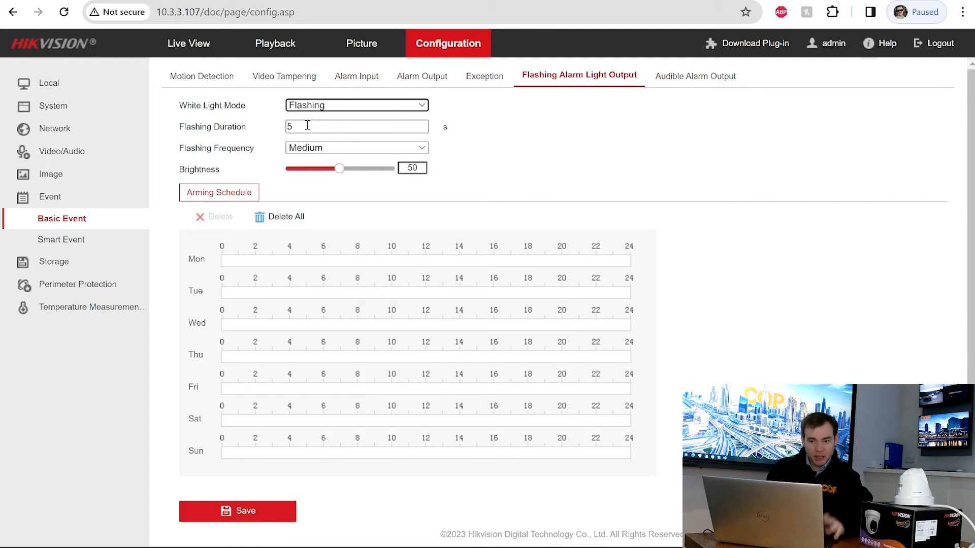
click(321, 148)
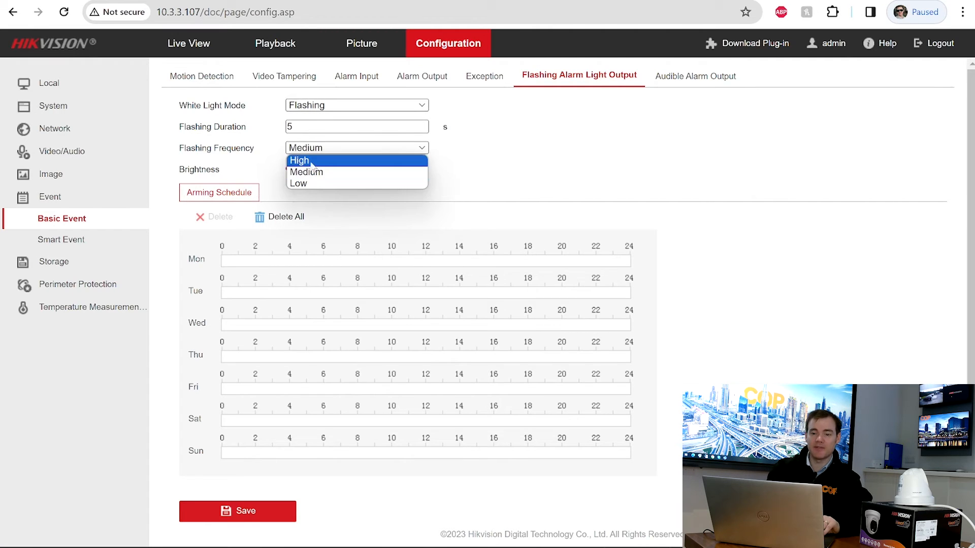
click(312, 161)
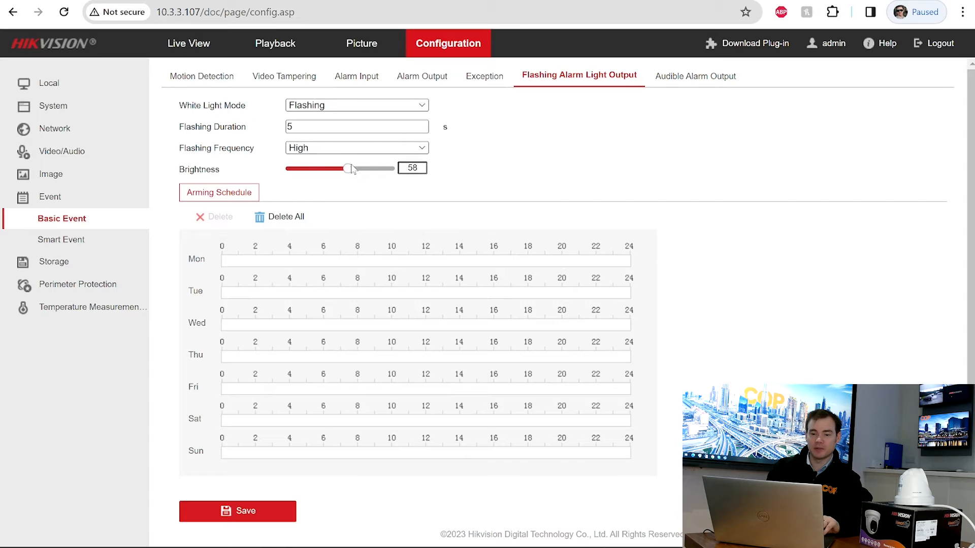
drag(353, 170, 403, 167)
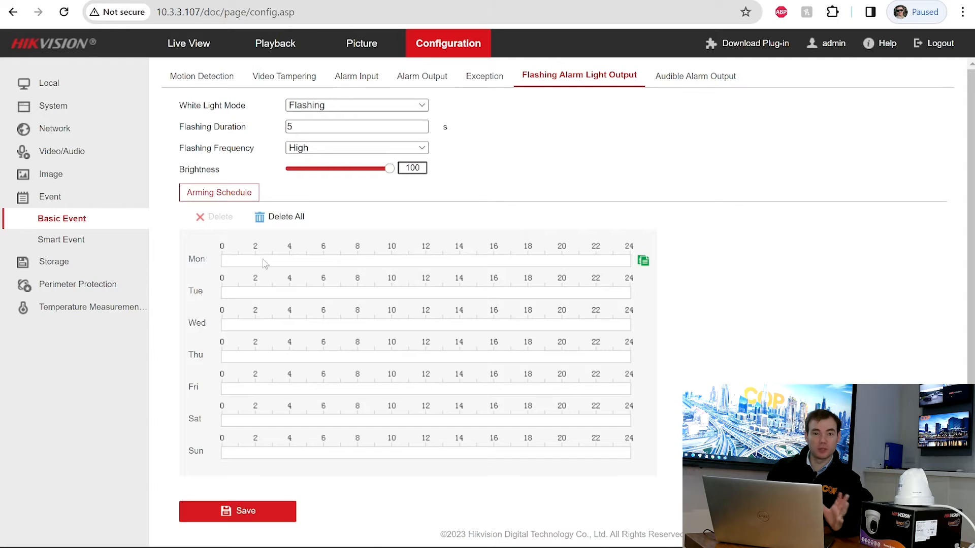
- Arm the light 00:00–24:00 on Monday, copy the schedule to every day, and save
drag(228, 260, 639, 261)
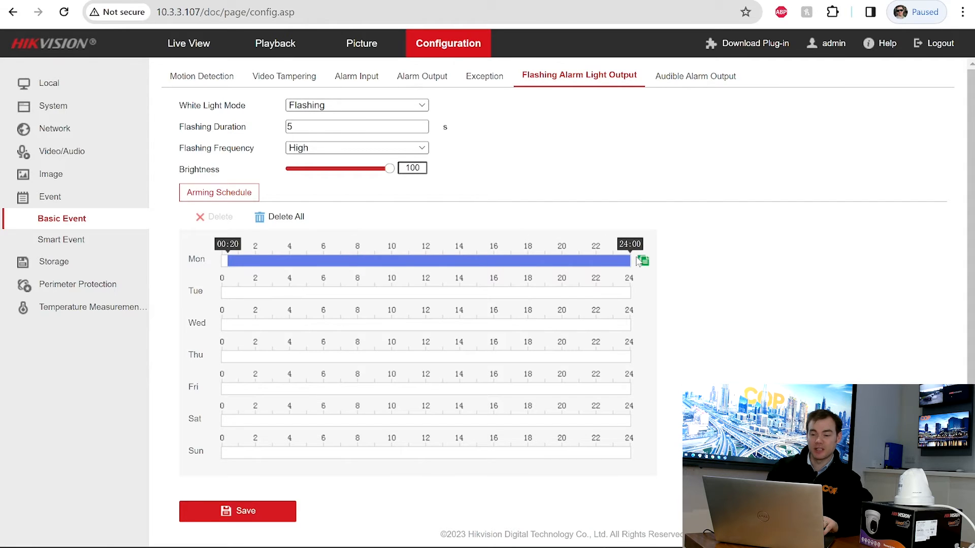
click(339, 261)
double_click(421, 214)
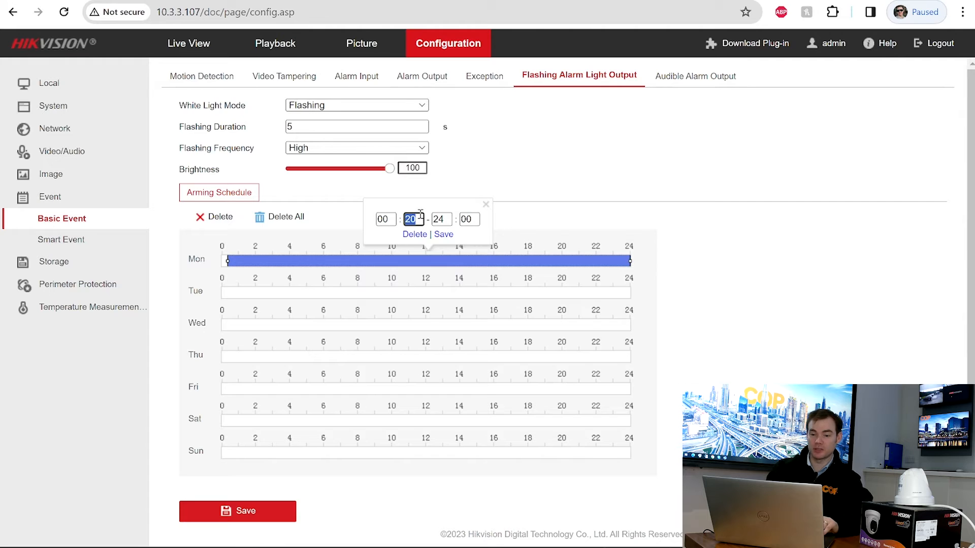
text(00)
click(443, 234)
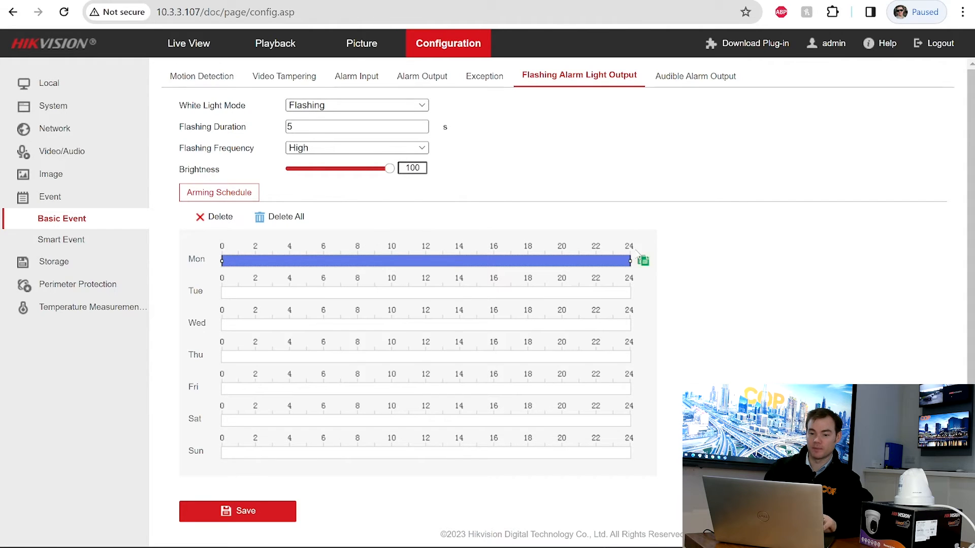
click(643, 260)
click(573, 218)
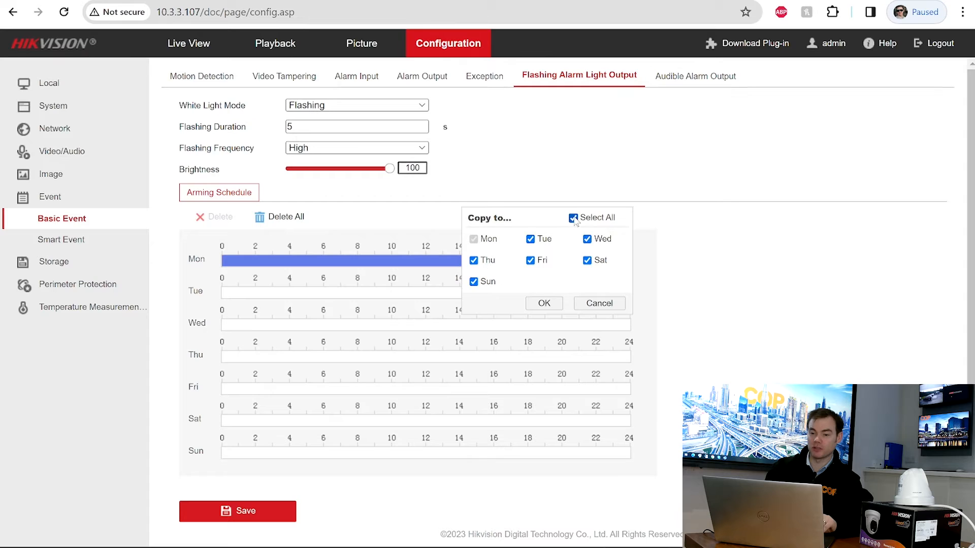
click(548, 304)
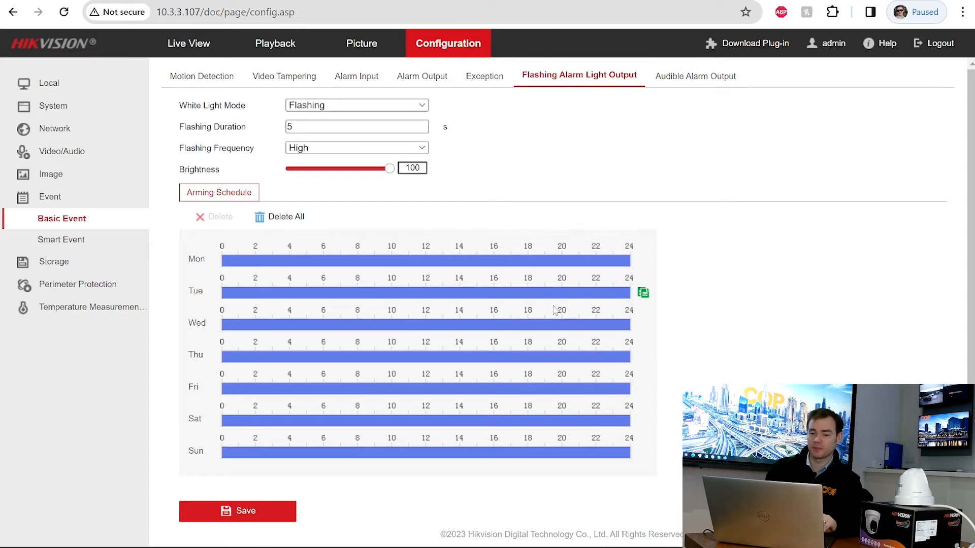
click(232, 518)
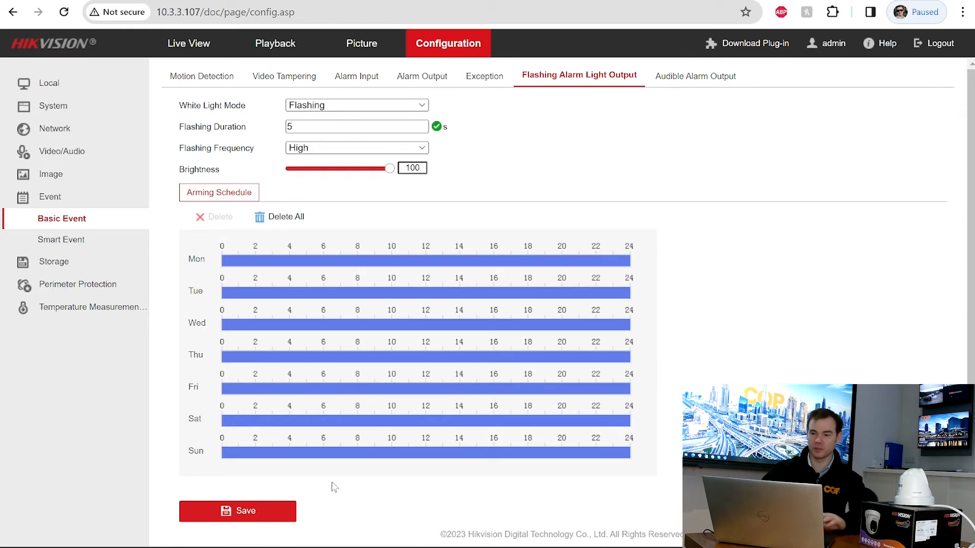
- Open Audible Alarm Output and test the Temperature Measurement warning sound
click(704, 77)
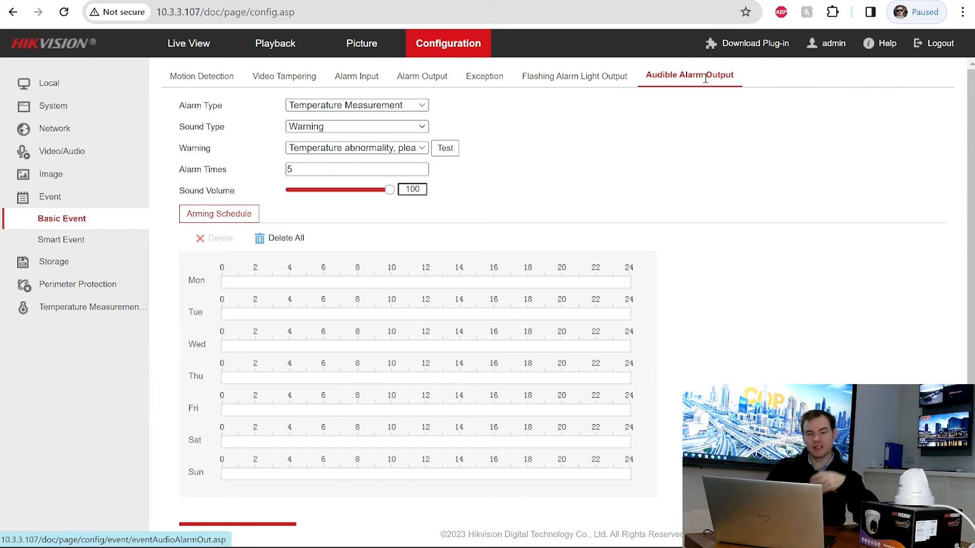
click(425, 107)
click(424, 108)
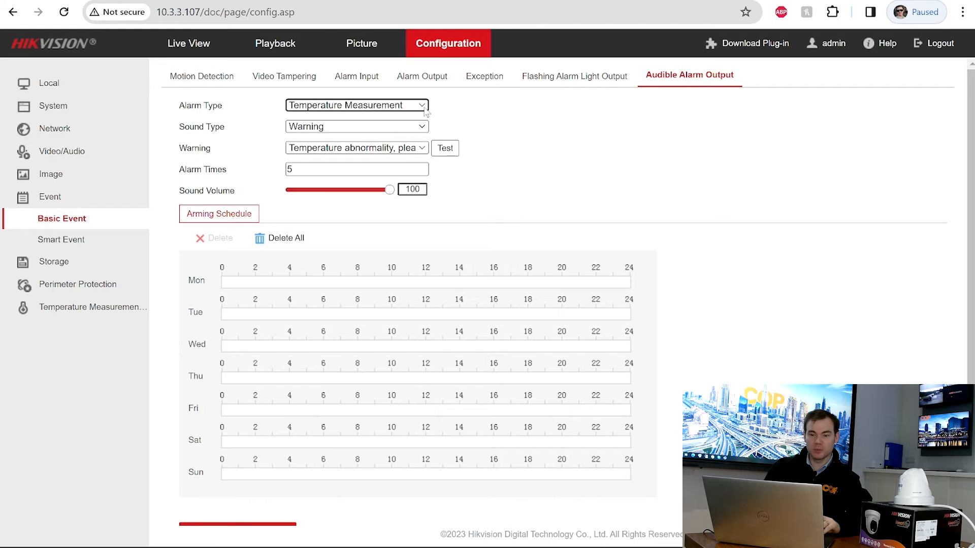
click(447, 152)
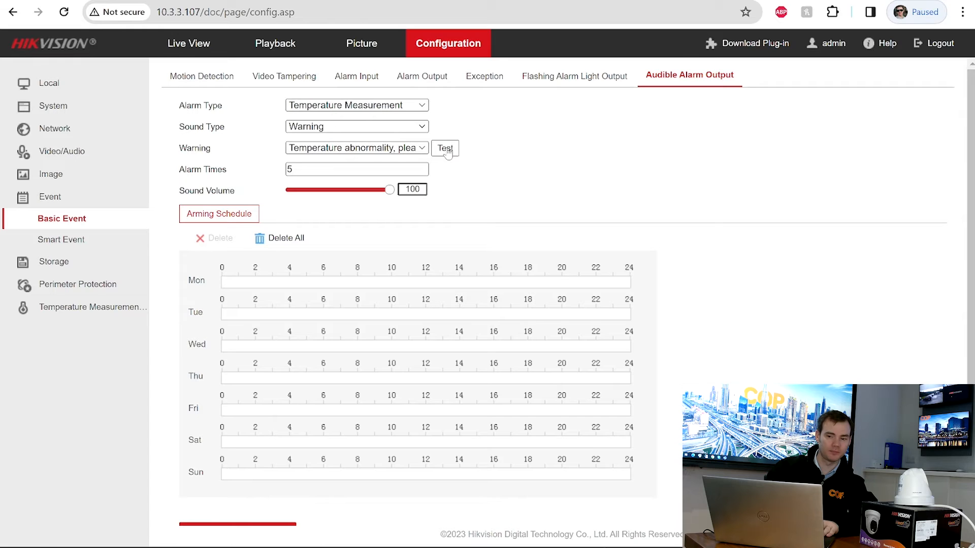
- Preview the Perimeter Protection and Smoking Detection warning sounds
click(424, 107)
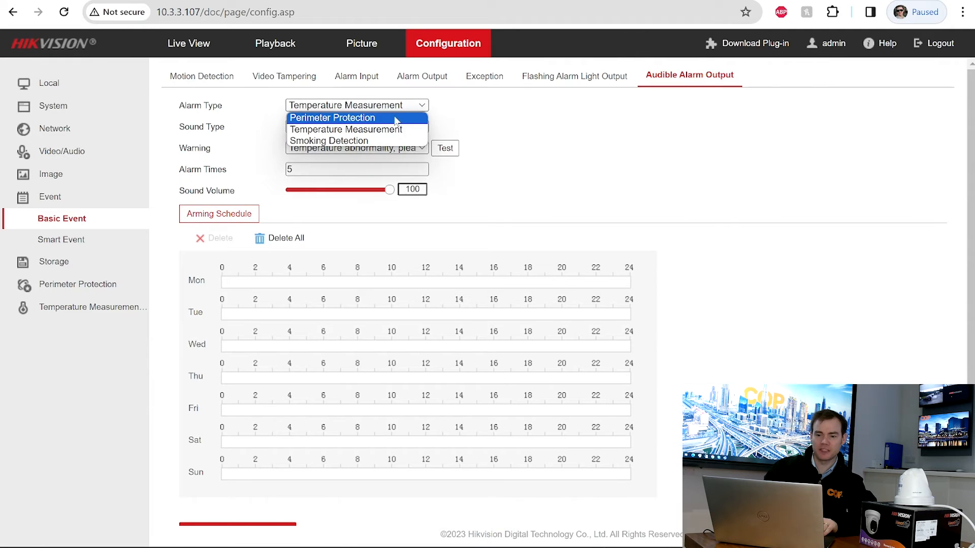
click(396, 121)
click(453, 152)
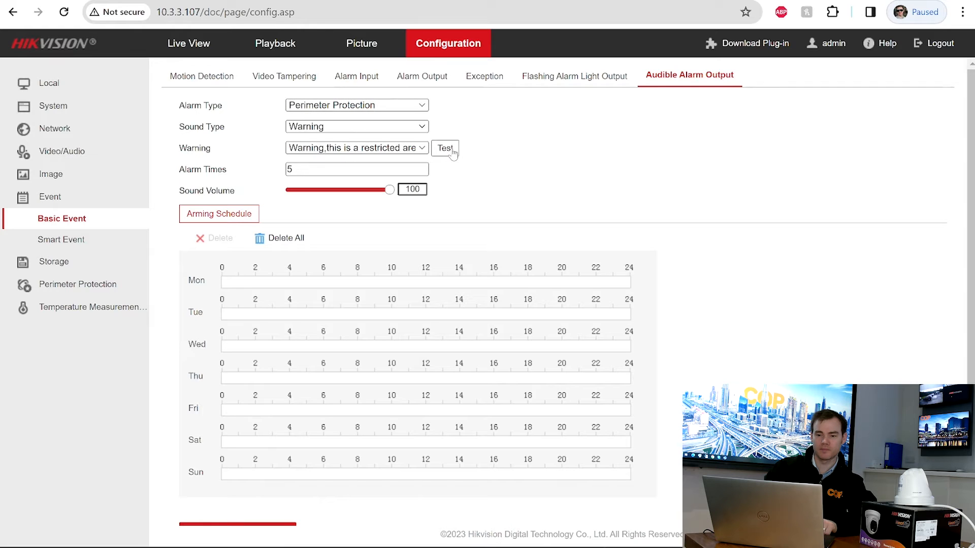
click(424, 107)
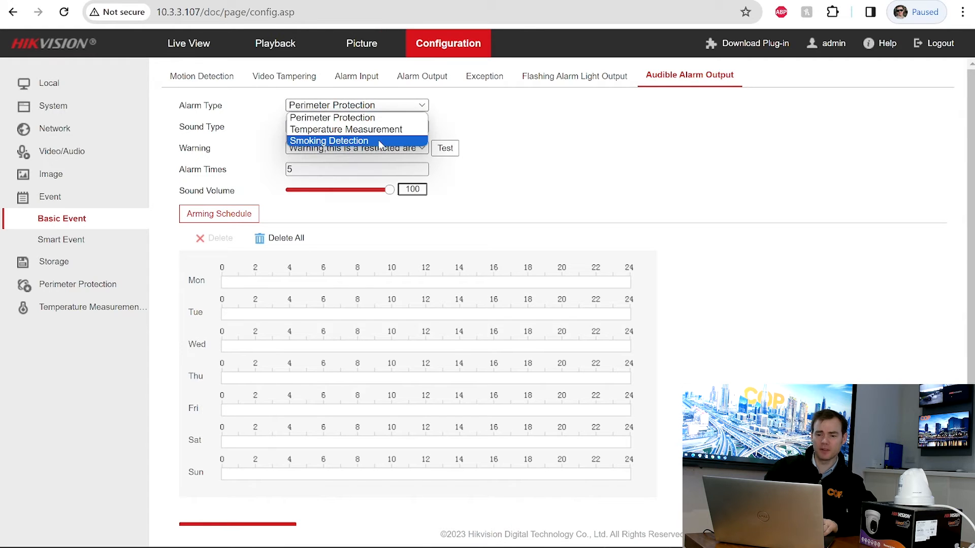
click(380, 142)
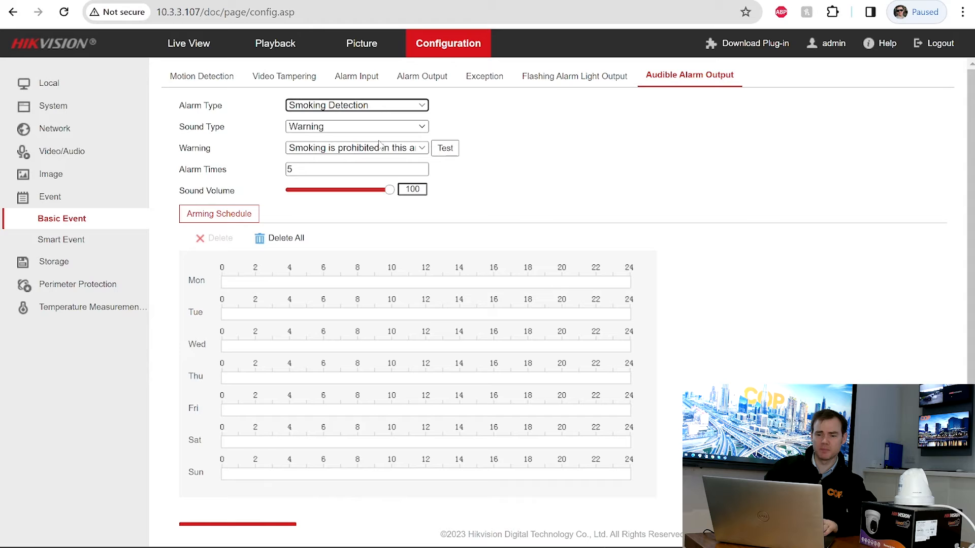
click(447, 152)
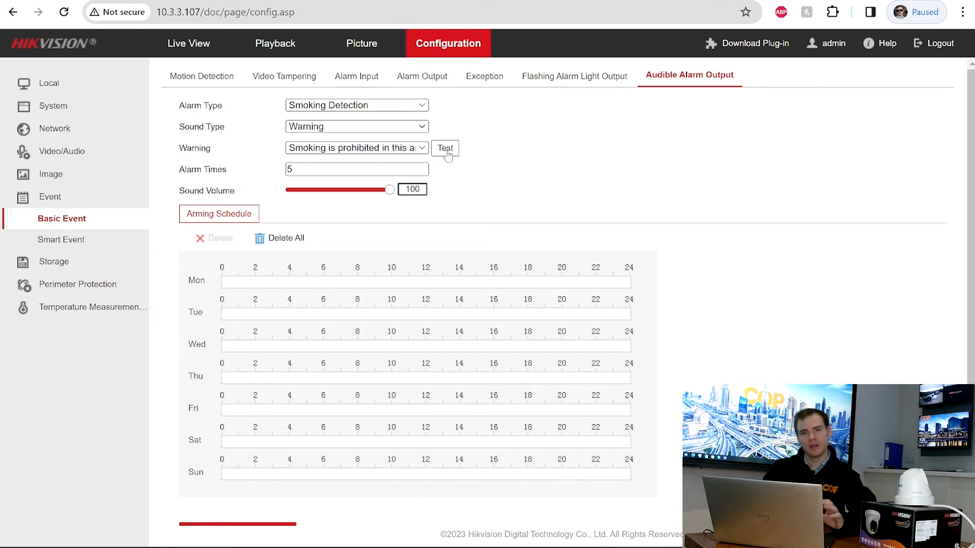
- Settle on Perimeter Protection alarm type with Warning sound and the restricted-area message
click(424, 108)
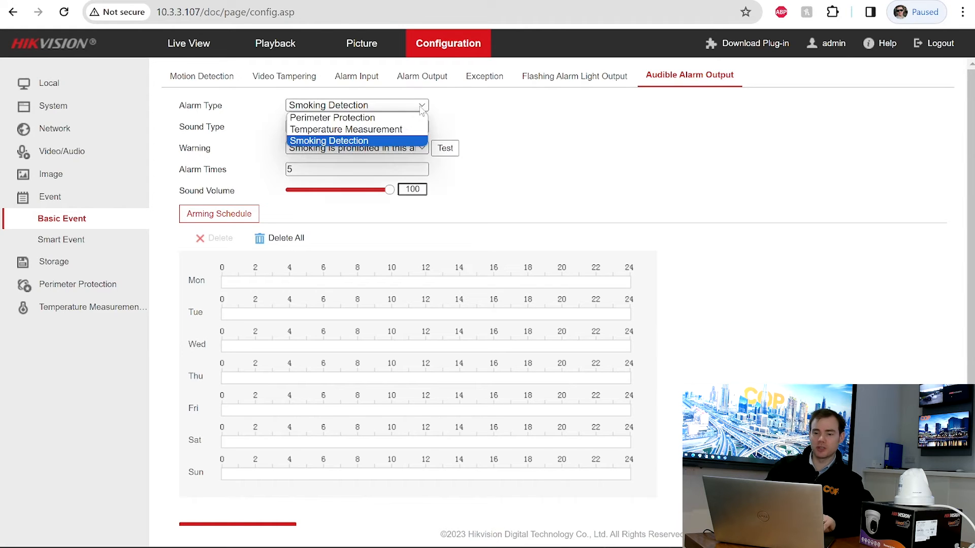
click(381, 120)
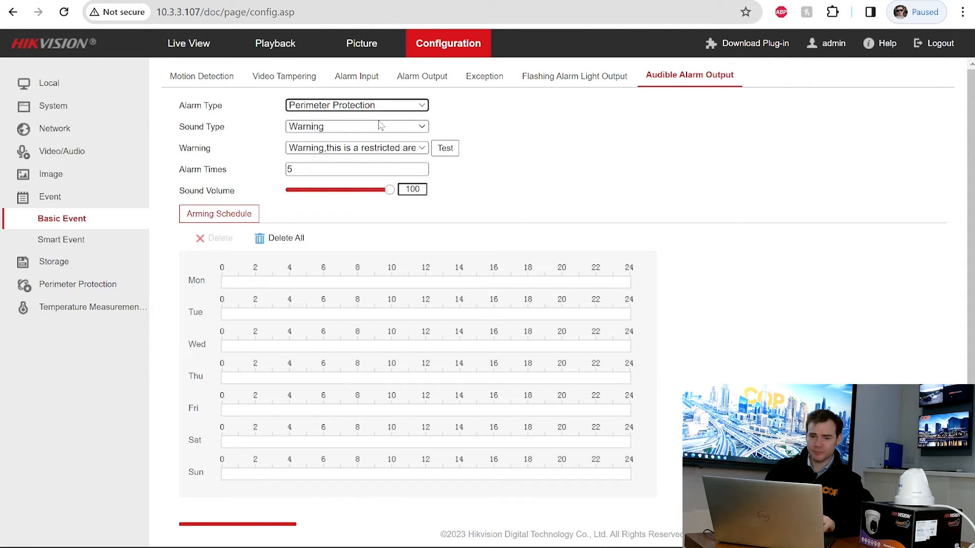
click(415, 150)
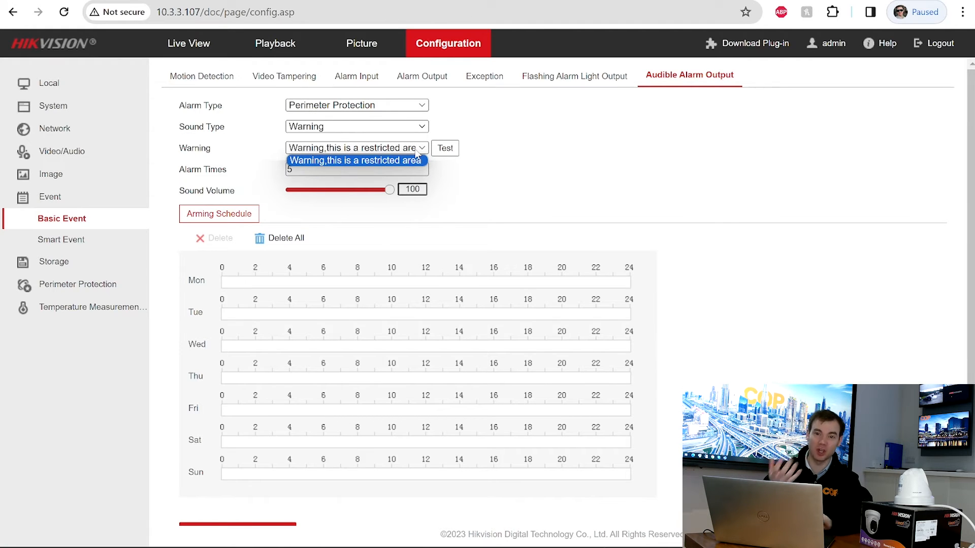
click(504, 125)
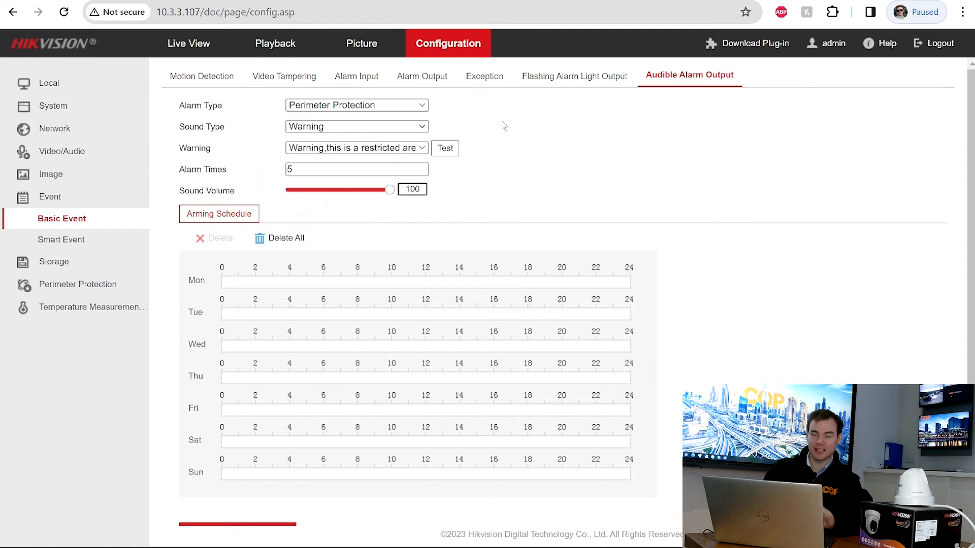
click(410, 128)
click(366, 151)
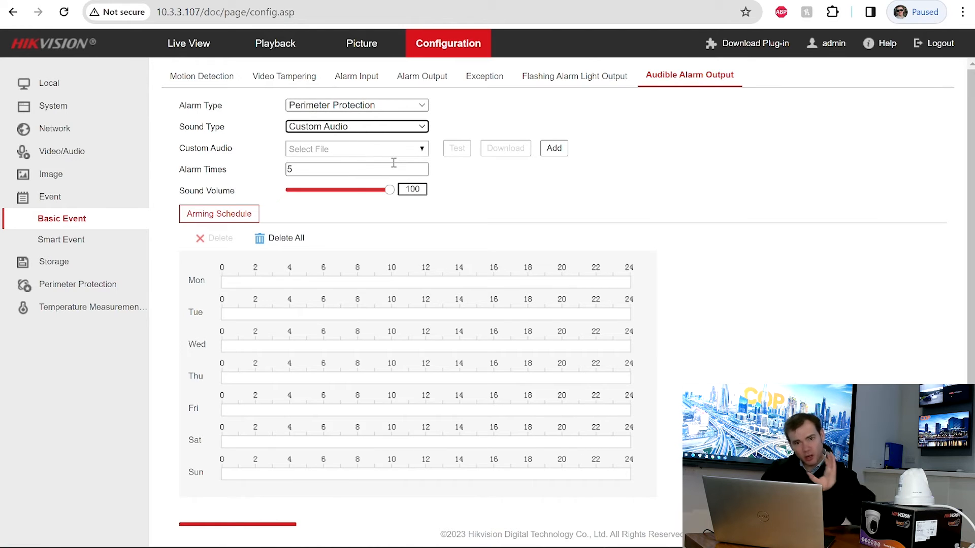
click(406, 128)
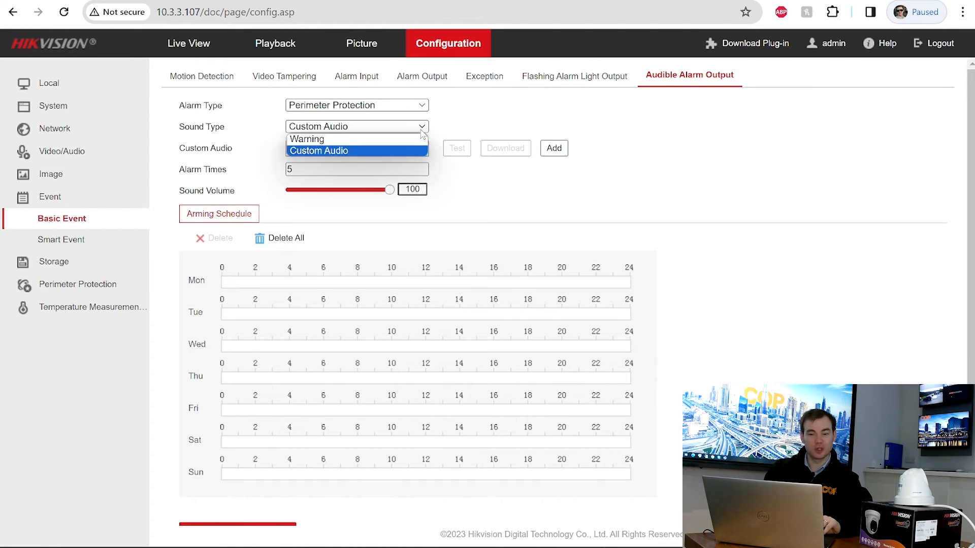
click(387, 140)
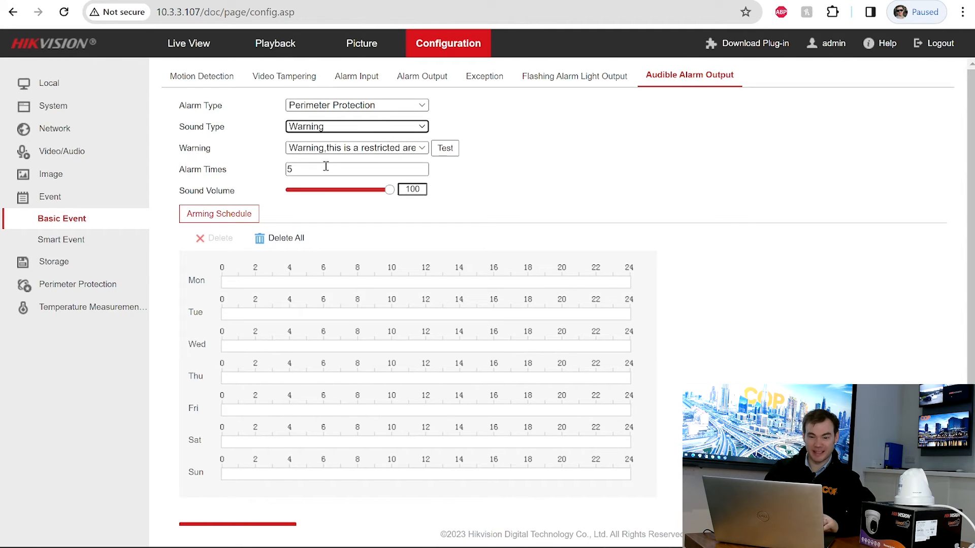
- Set alarm times to 1 and draw a 00:00–24:00 arming period on Monday
drag(324, 168, 252, 172)
text(1)
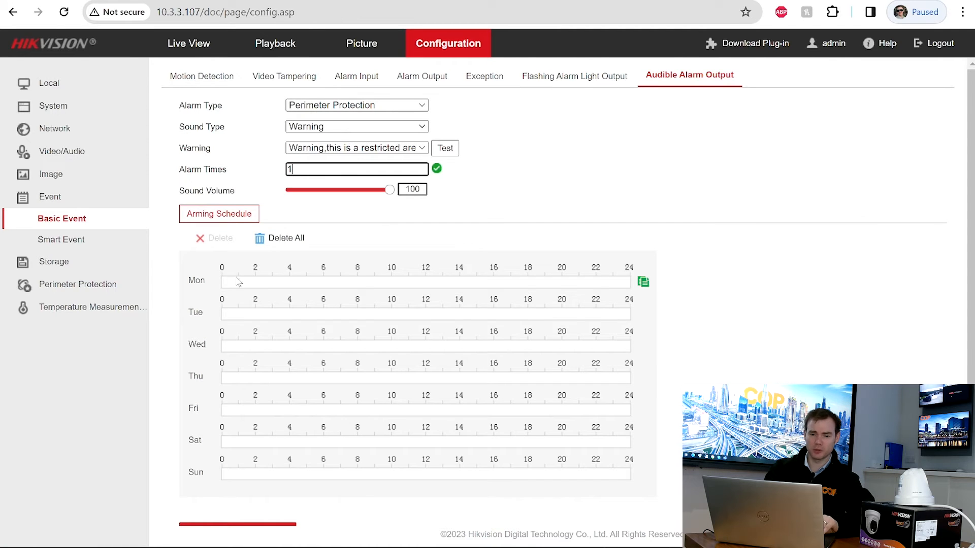
drag(229, 282, 642, 280)
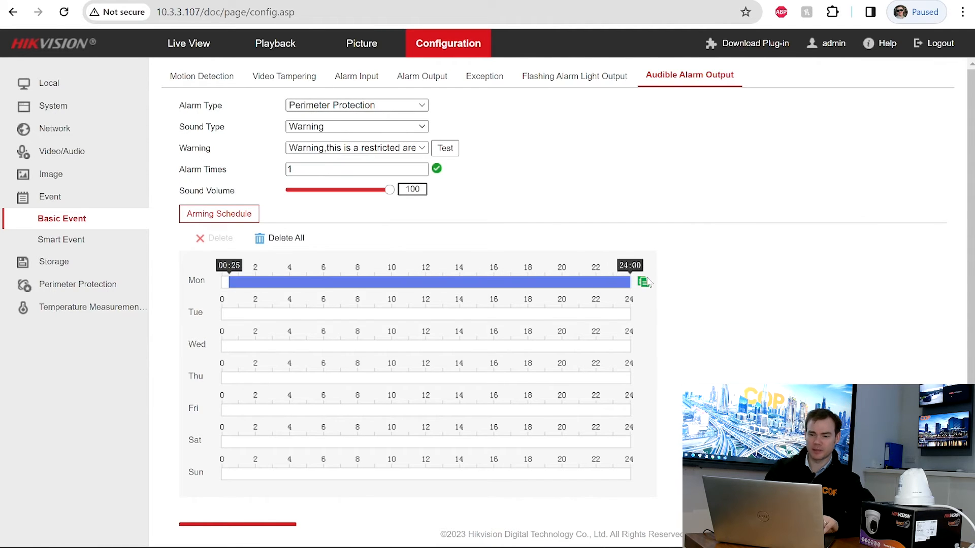
click(447, 282)
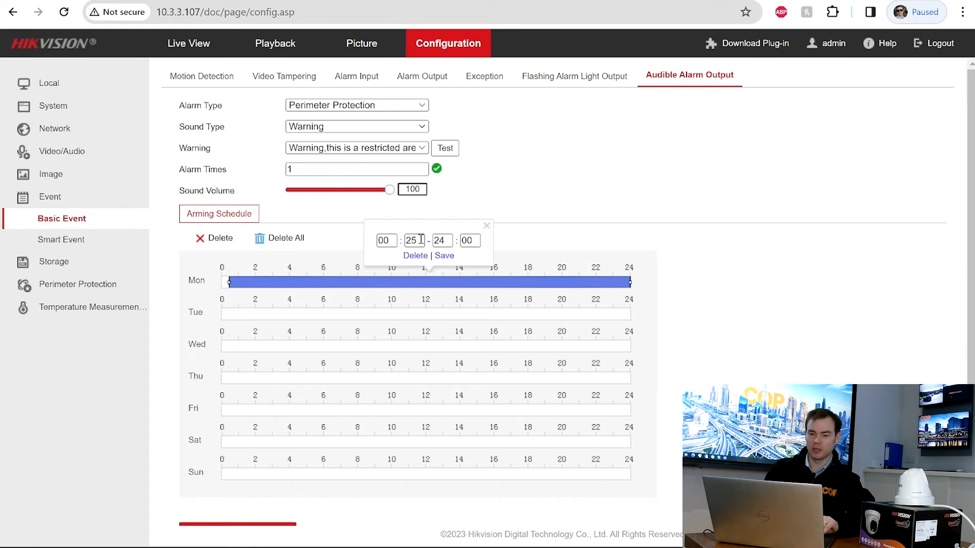
double_click(413, 241)
text(00)
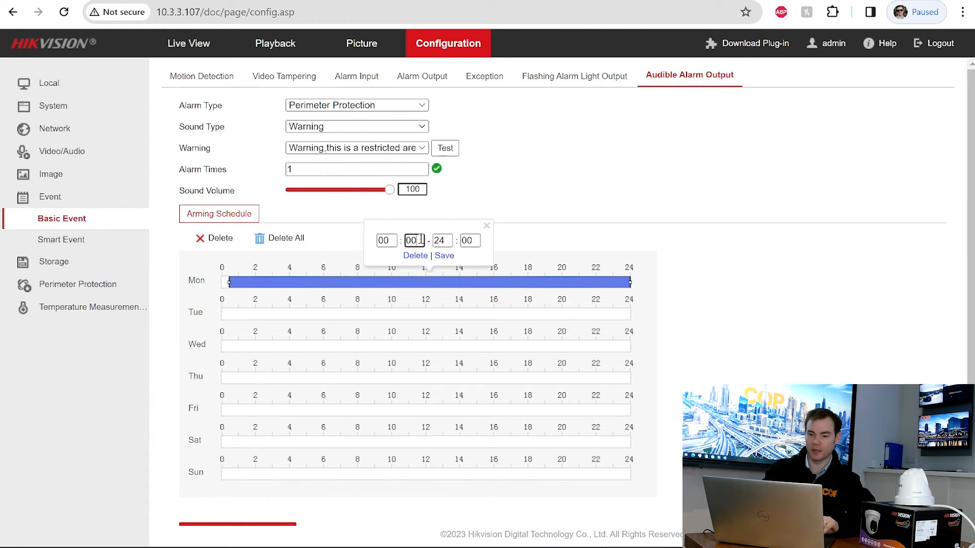
click(444, 256)
- Copy Monday's all-day arming schedule to every day of the week
click(643, 282)
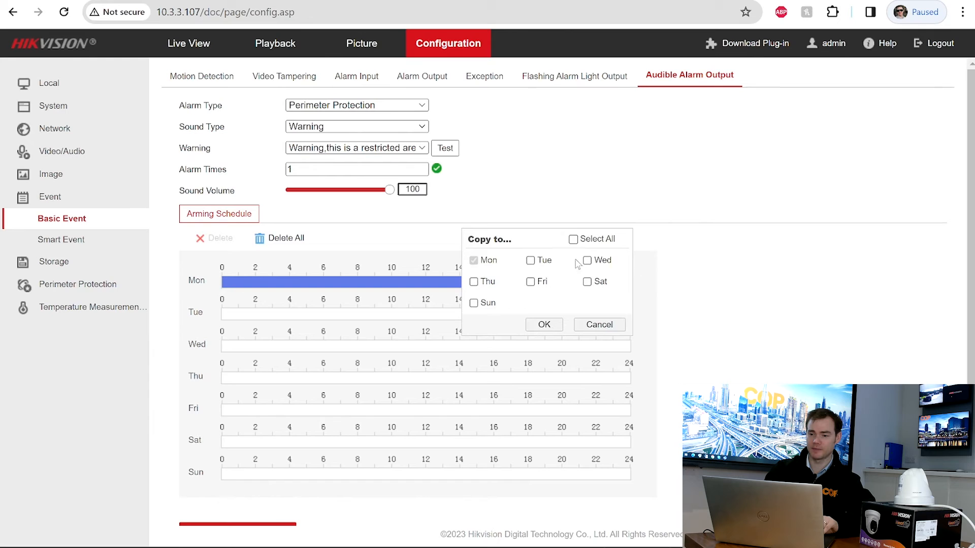
click(573, 239)
click(544, 326)
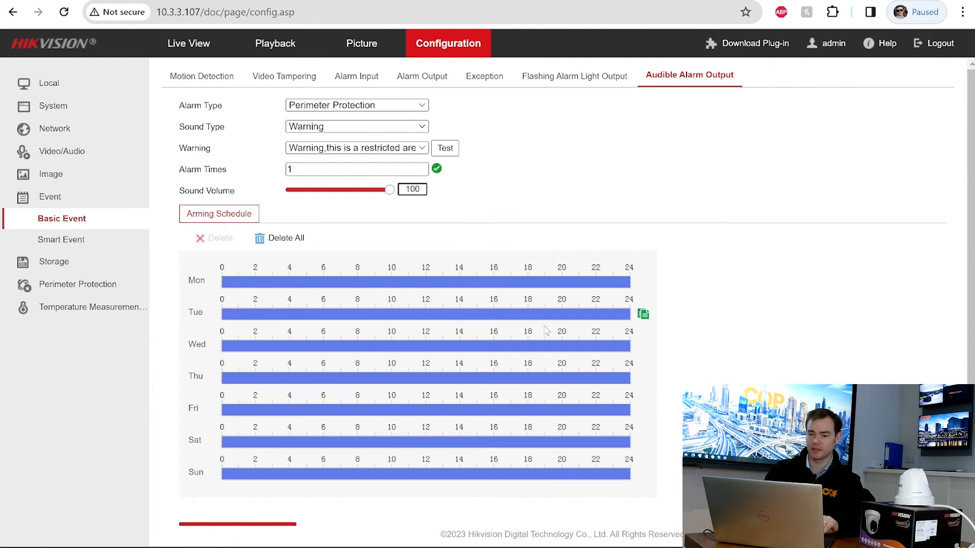
scroll(408, 507, down, 1)
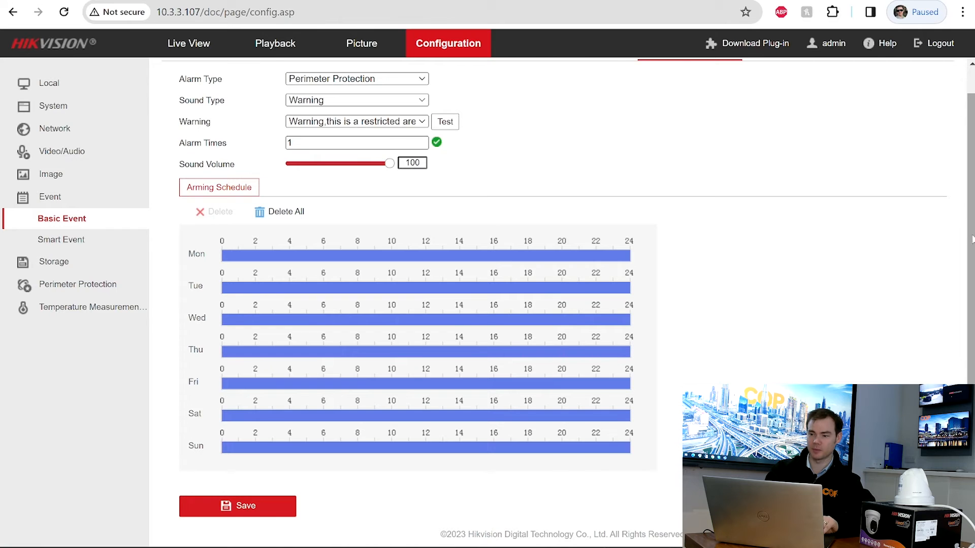
drag(972, 236, 972, 132)
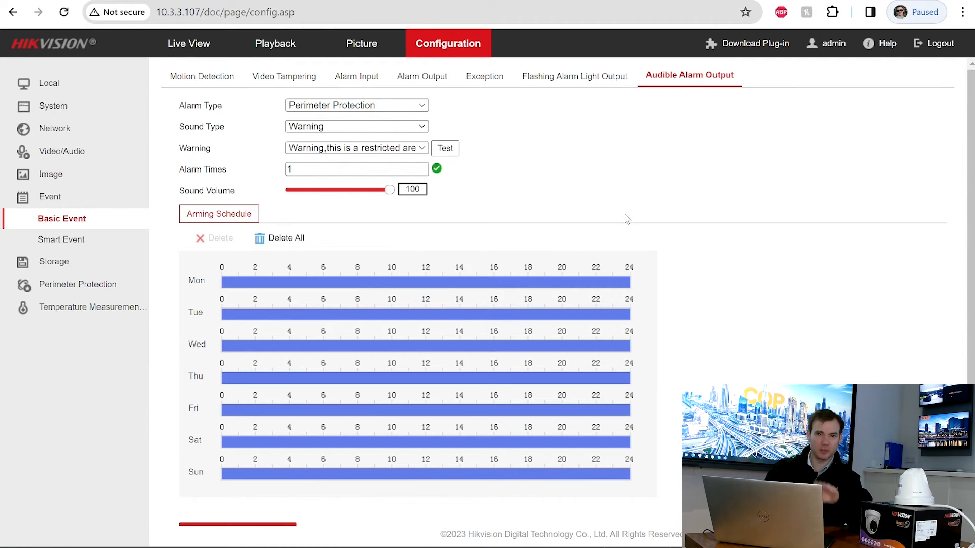
- Go to Event > Smart Event > Perimeter Protection to show Camera 02's rule page
click(65, 239)
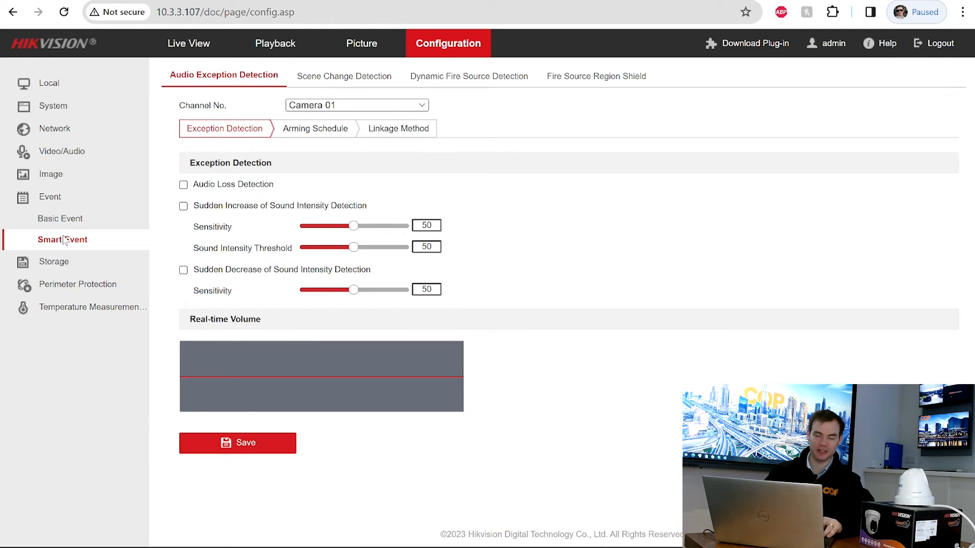
click(66, 283)
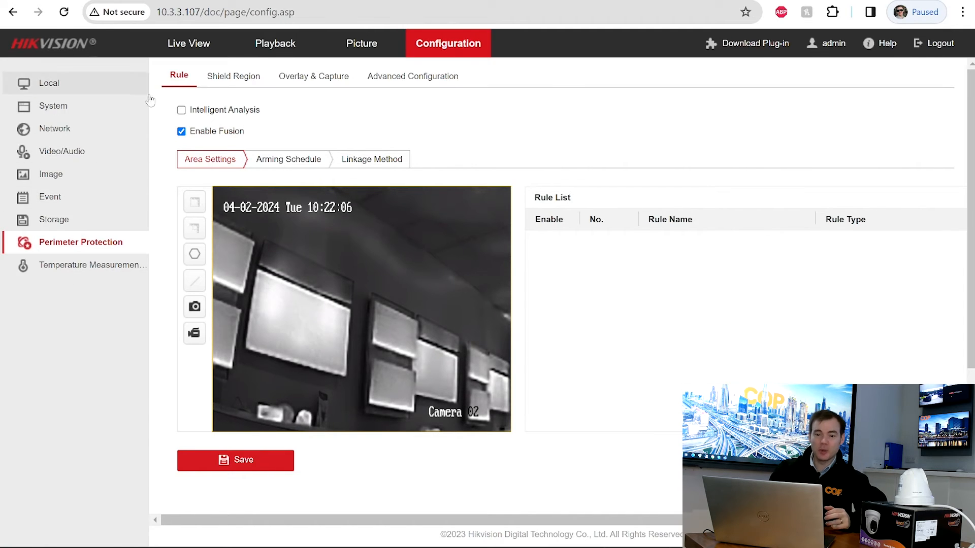
- Tick Intelligent Analysis and step through the four-step VCA guide until it closes
click(182, 111)
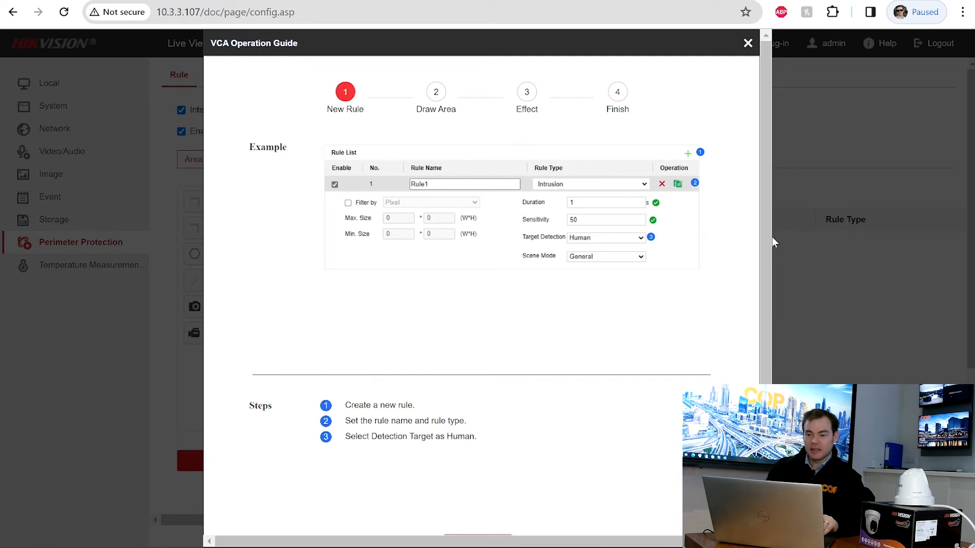
drag(771, 237, 756, 278)
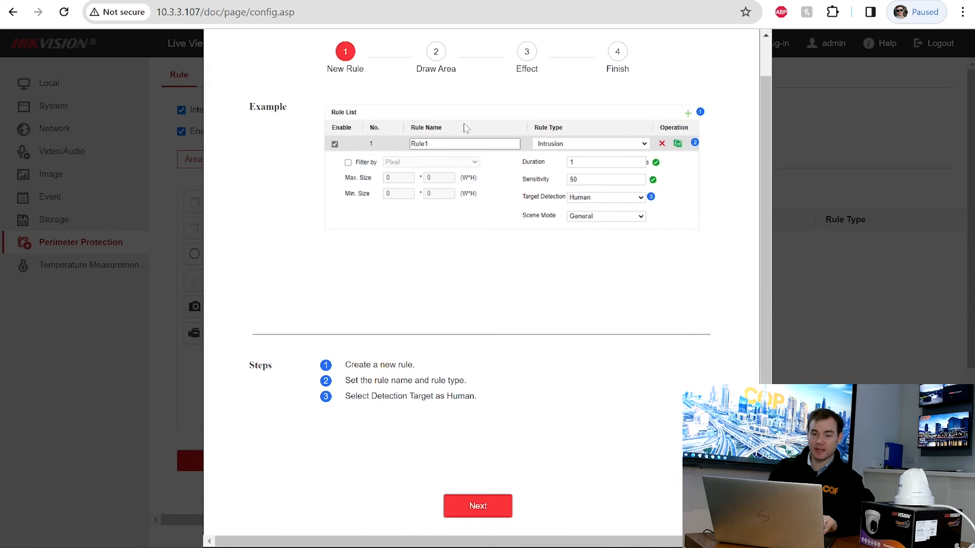
click(495, 504)
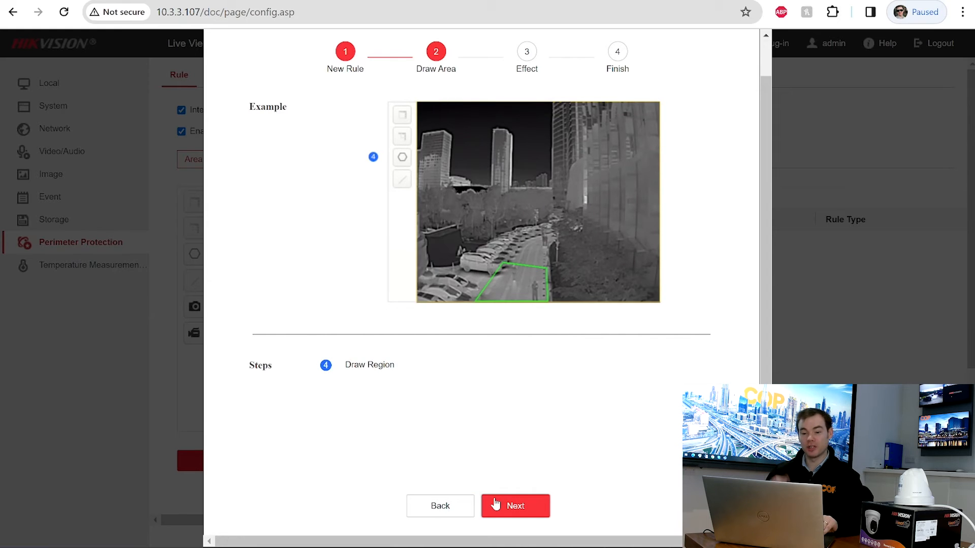
click(495, 505)
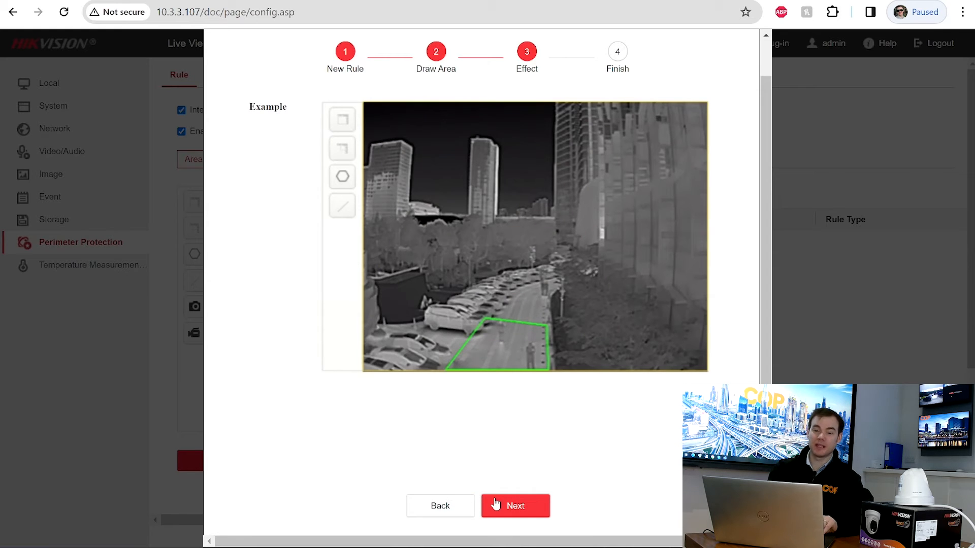
click(495, 504)
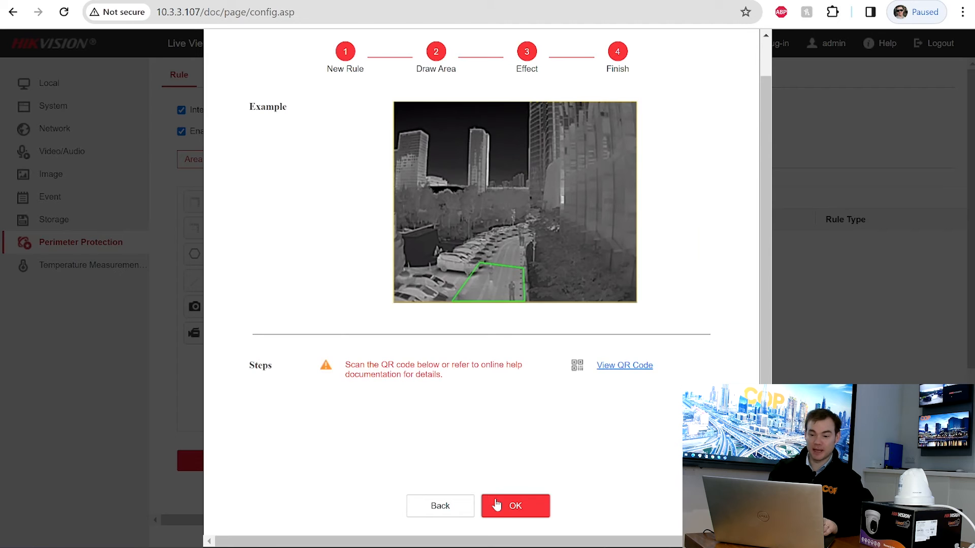
click(496, 506)
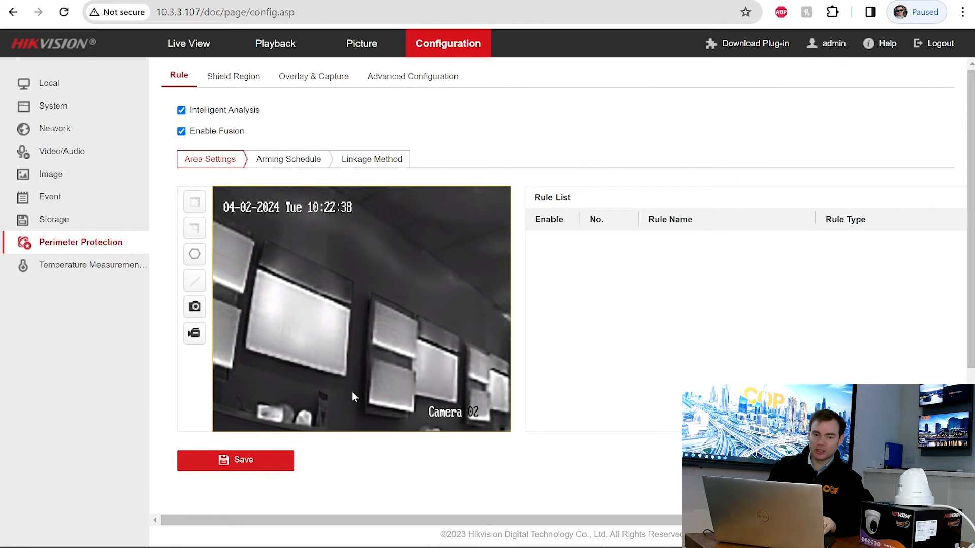
- Zoom the Chrome page out two steps to 80%
drag(402, 521, 395, 503)
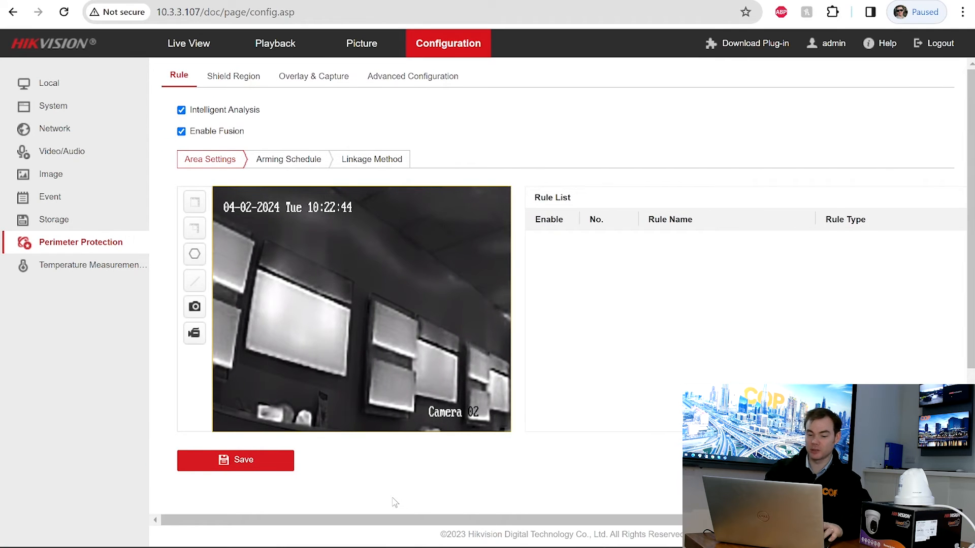
click(962, 12)
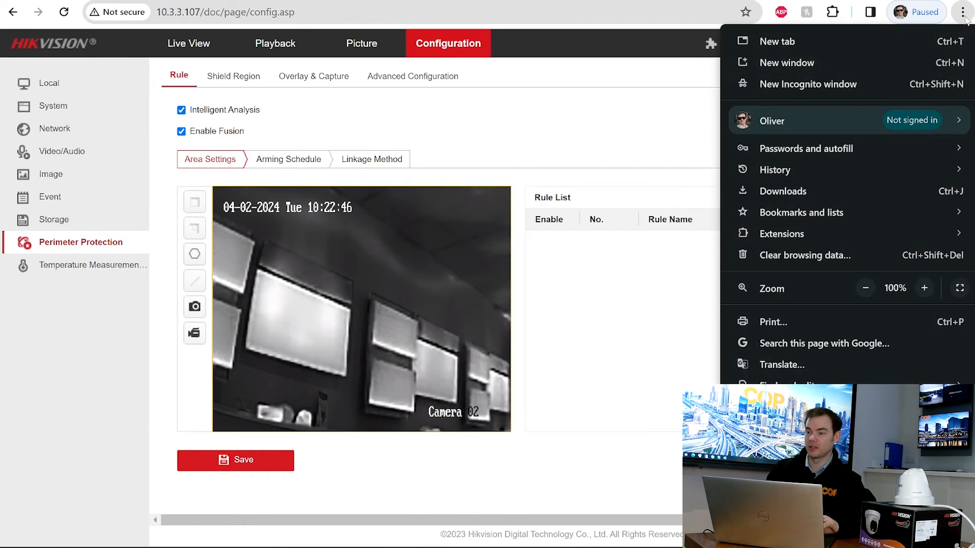
click(865, 289)
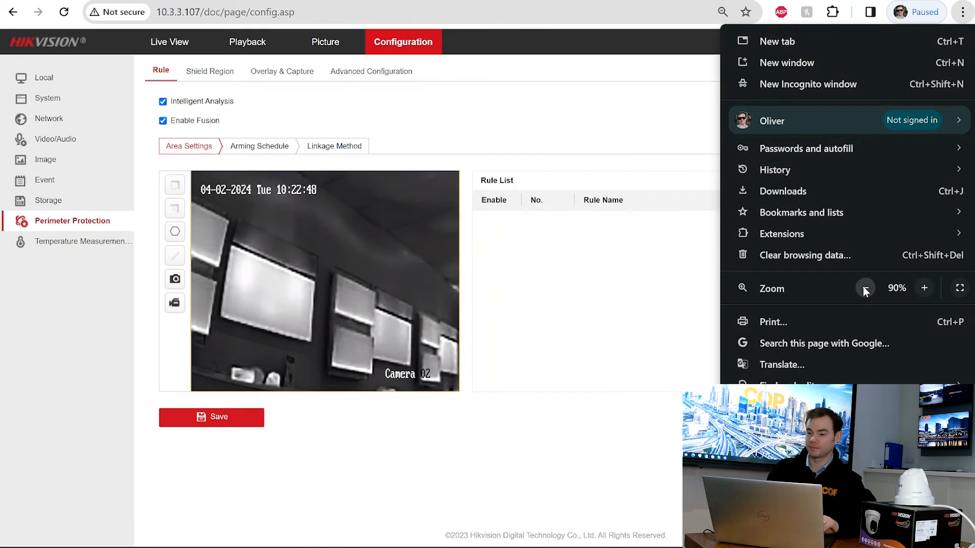
click(864, 288)
click(504, 396)
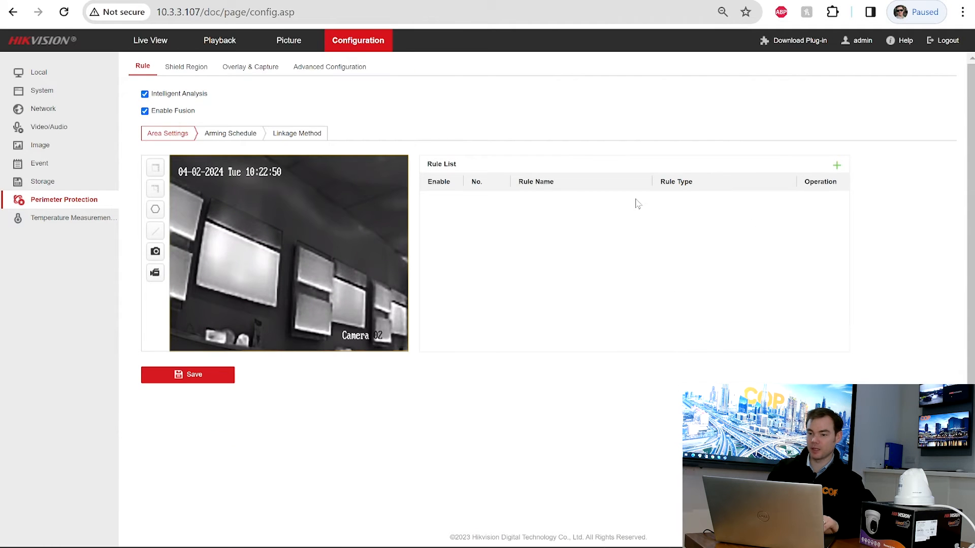
- Add rule 'Line' as a Line Crossing rule and draw a vertical crossing line through the scene
click(836, 166)
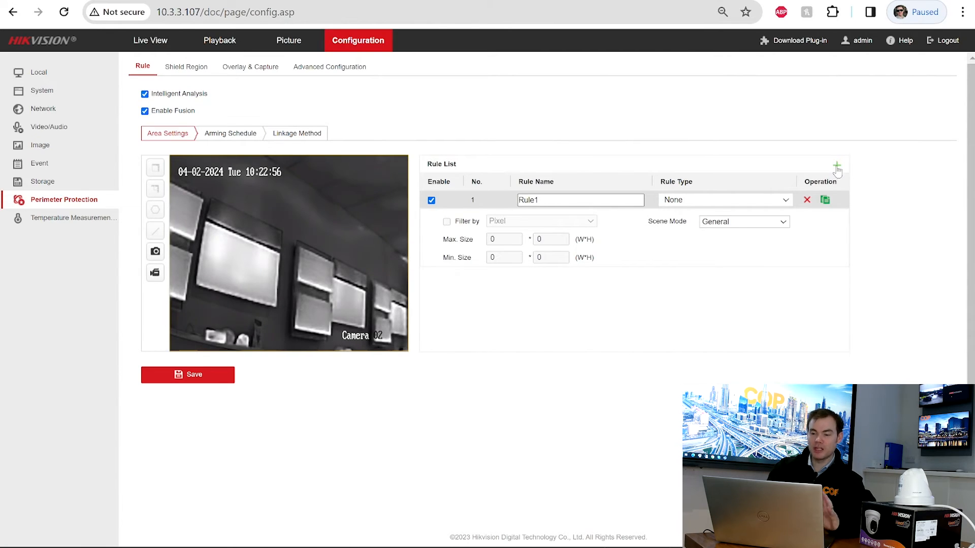
double_click(548, 201)
text(Line)
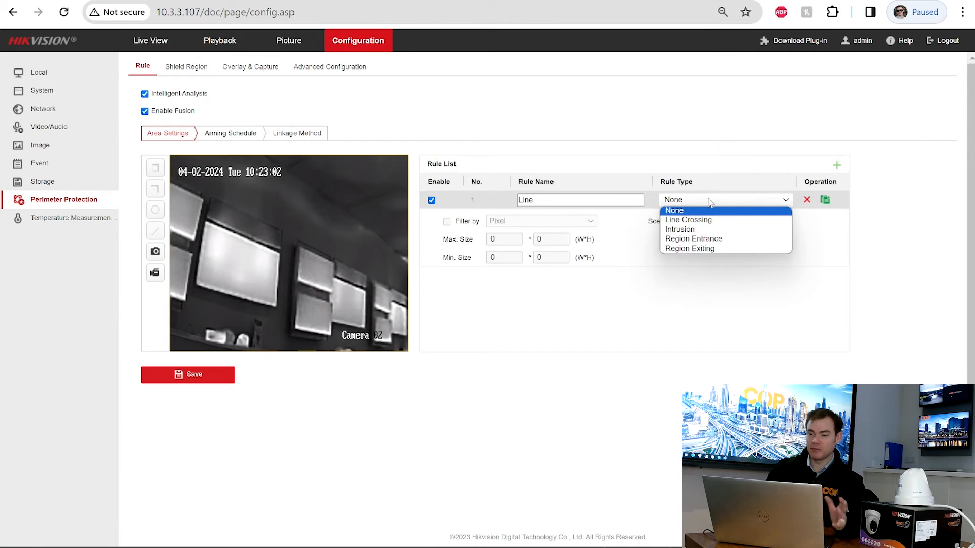
click(694, 220)
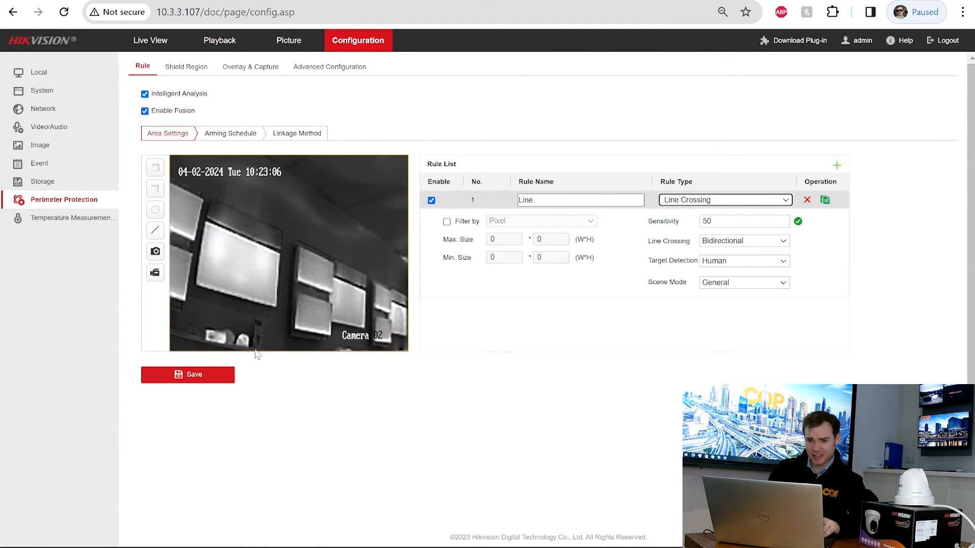
click(156, 232)
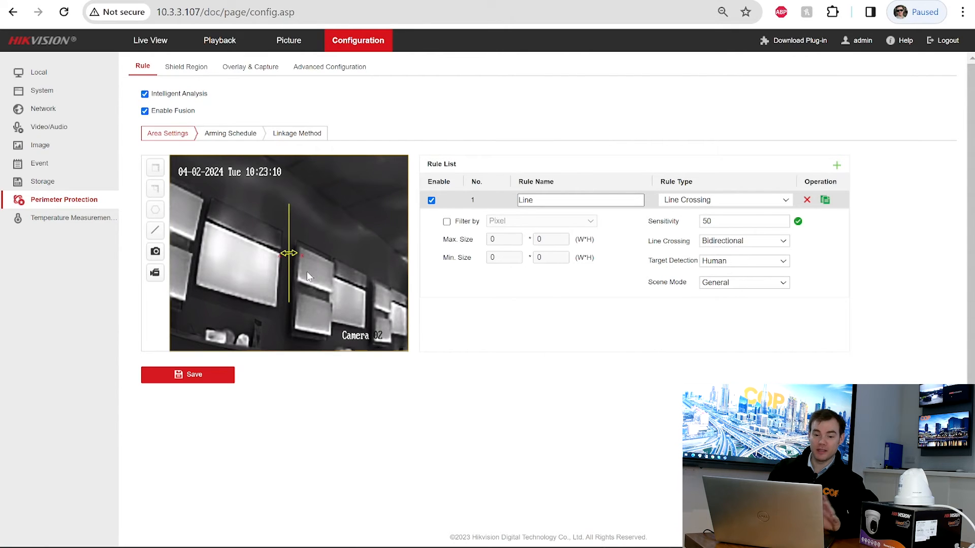
drag(289, 254, 285, 300)
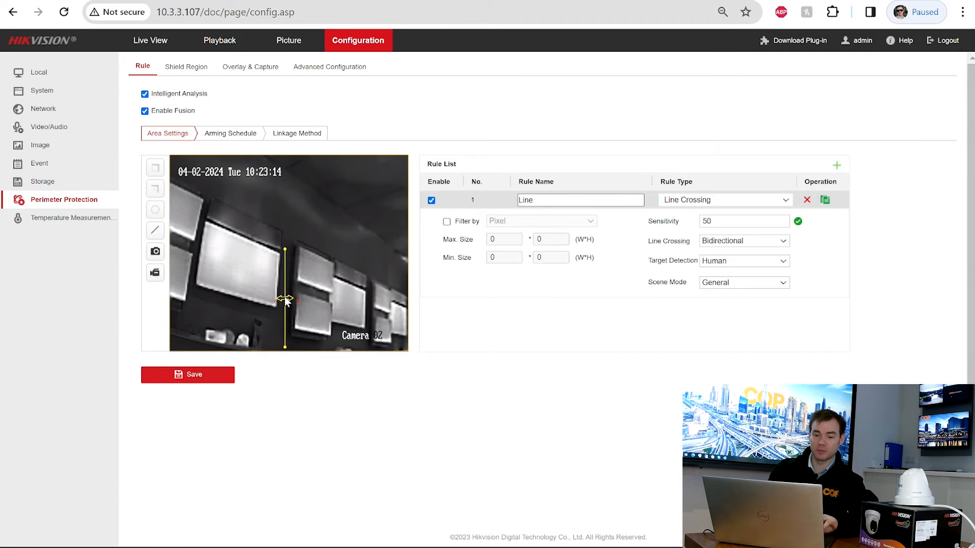
drag(286, 250, 287, 164)
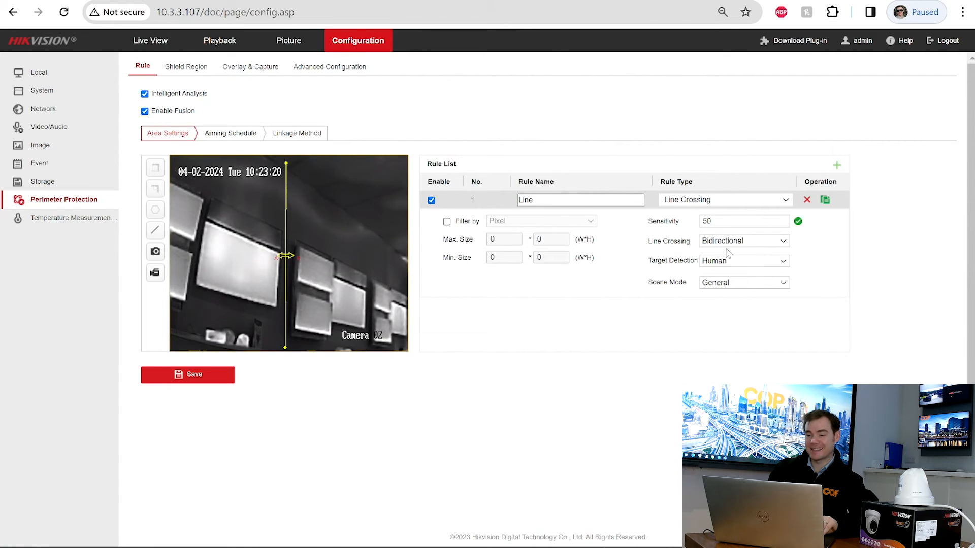
click(735, 221)
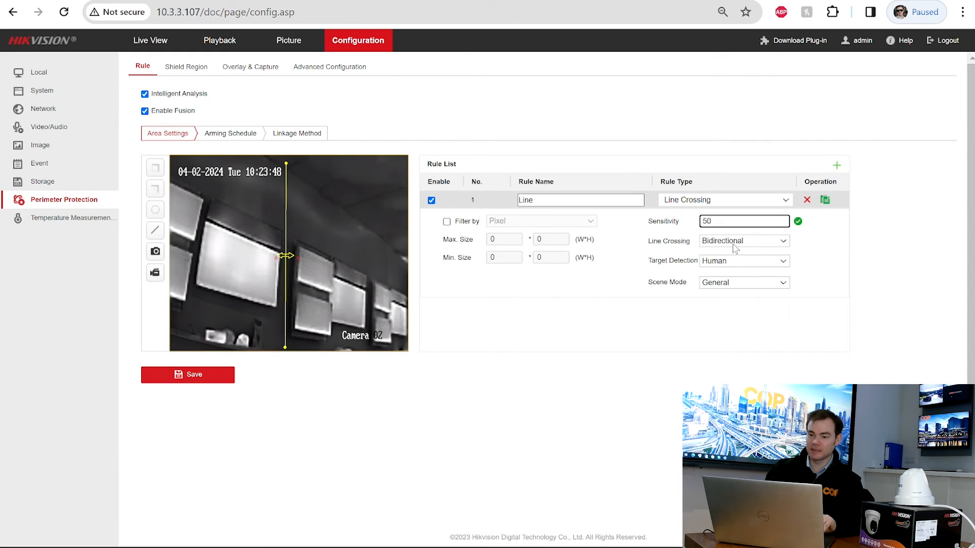
click(735, 245)
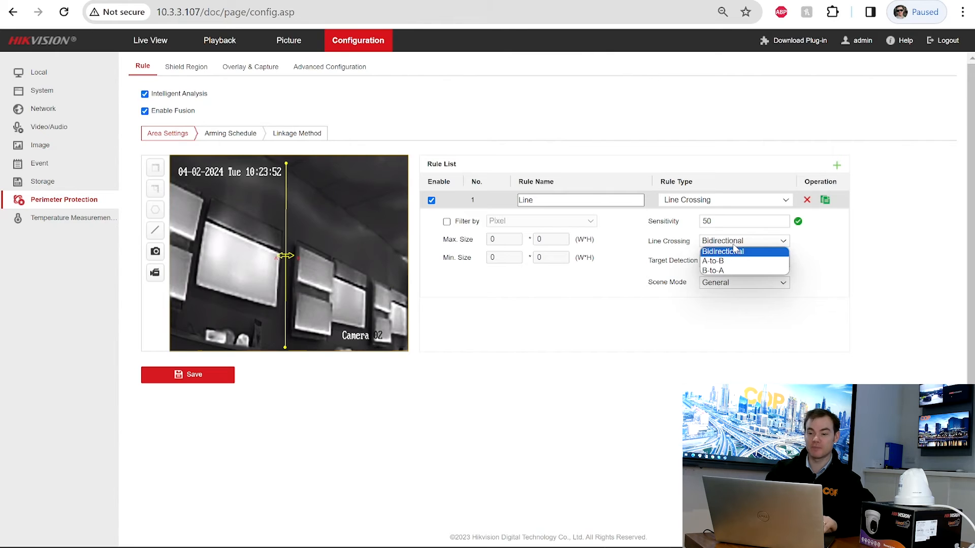
click(729, 261)
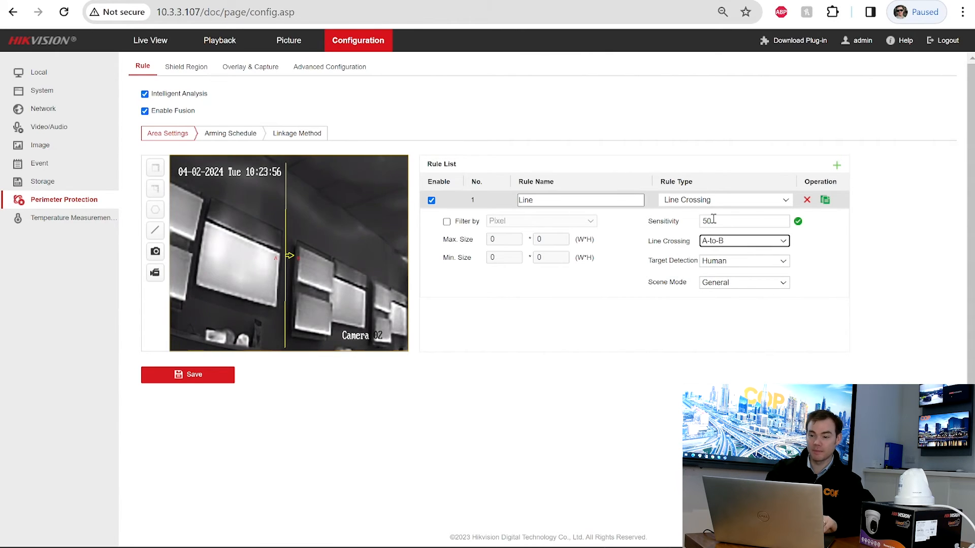
click(713, 241)
click(713, 271)
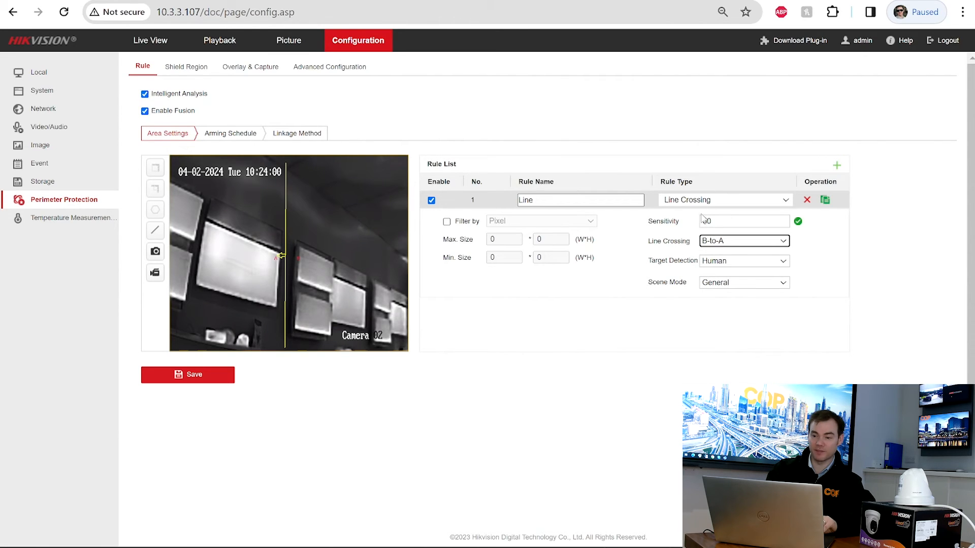
click(711, 246)
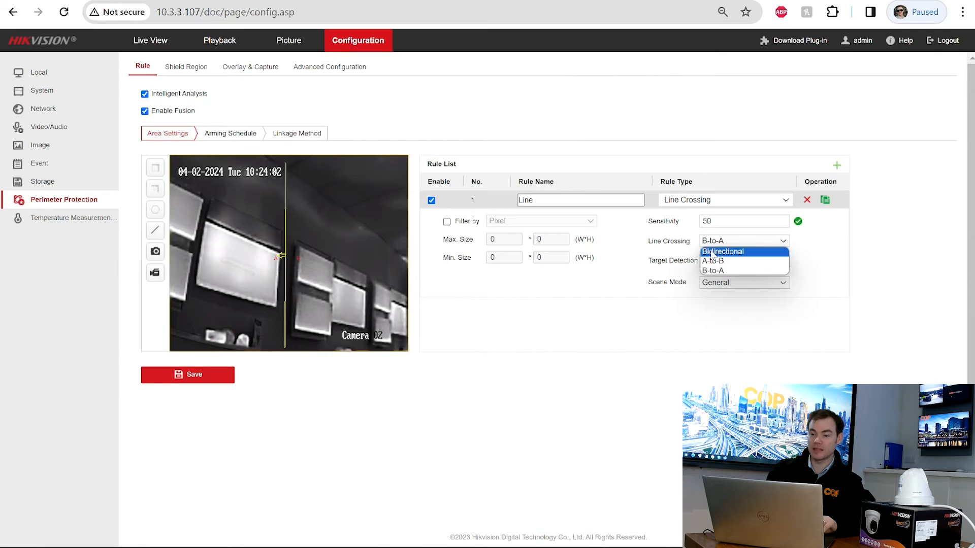
click(711, 252)
click(762, 261)
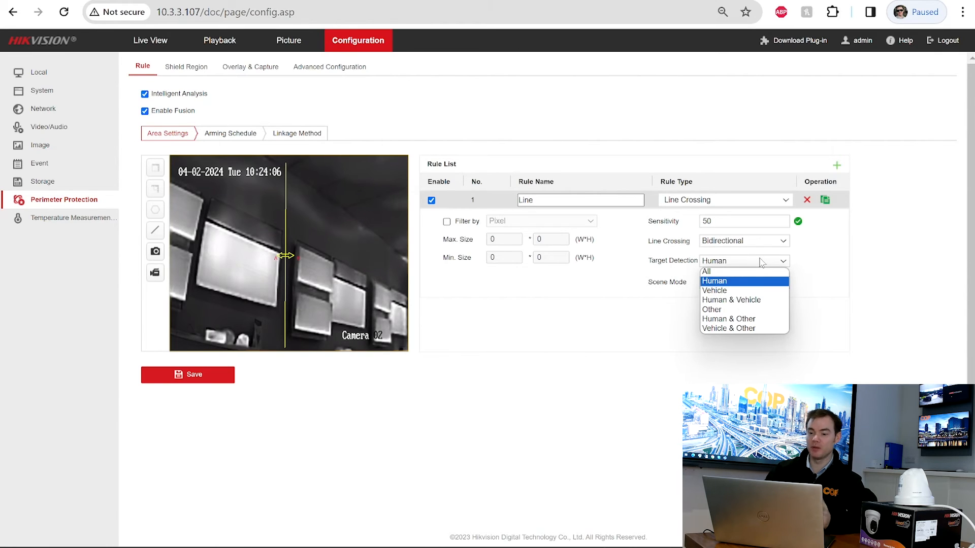
click(846, 269)
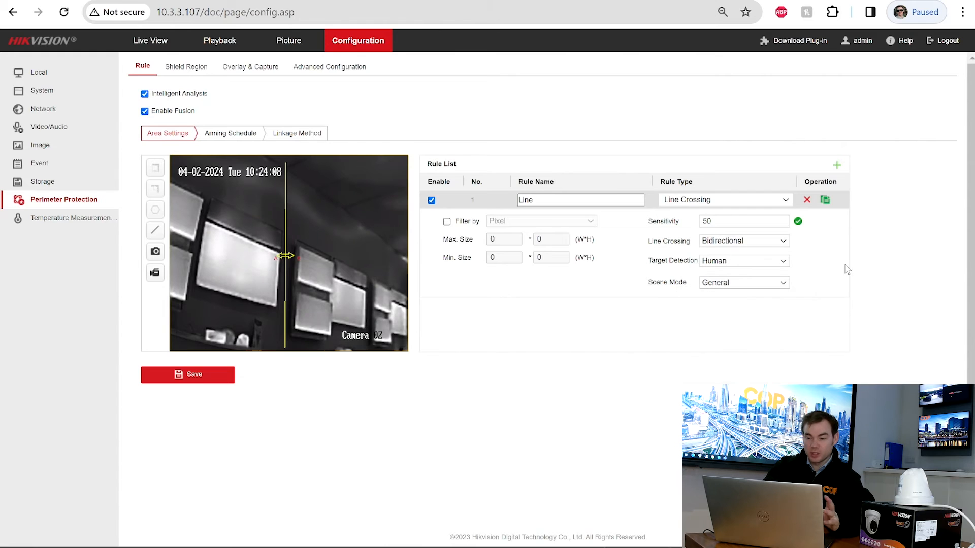
click(761, 283)
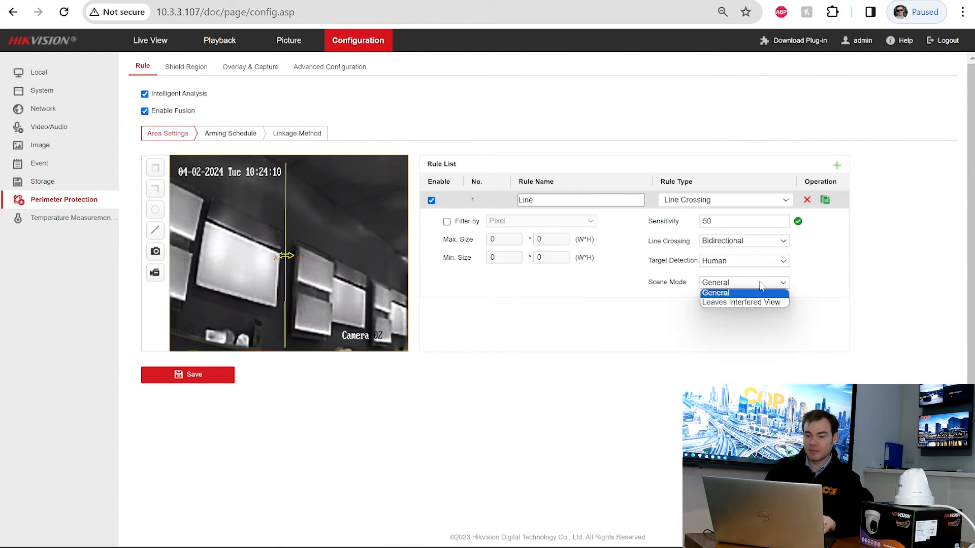
click(806, 283)
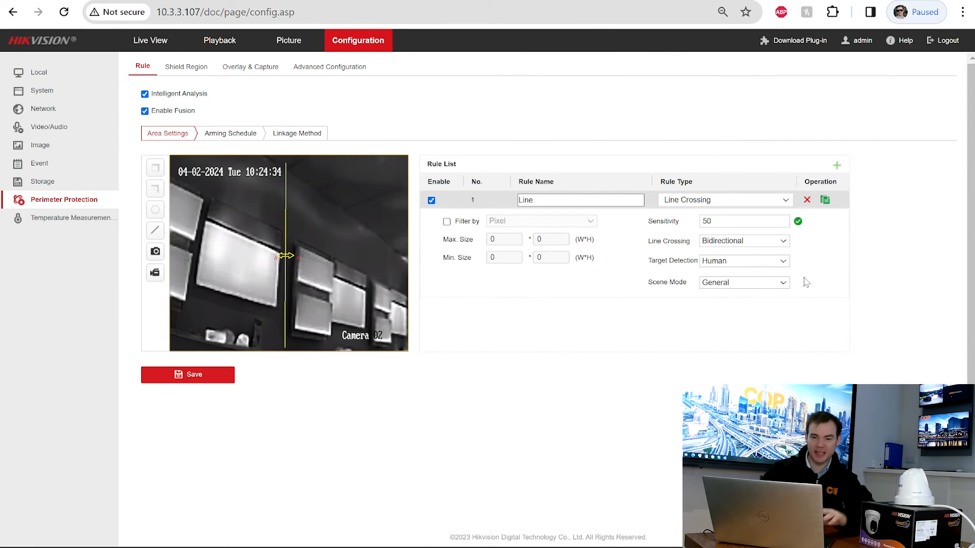
- Try min/max size boxes, untick Filter by, save the Line rule, and view its Arming Schedule
click(194, 380)
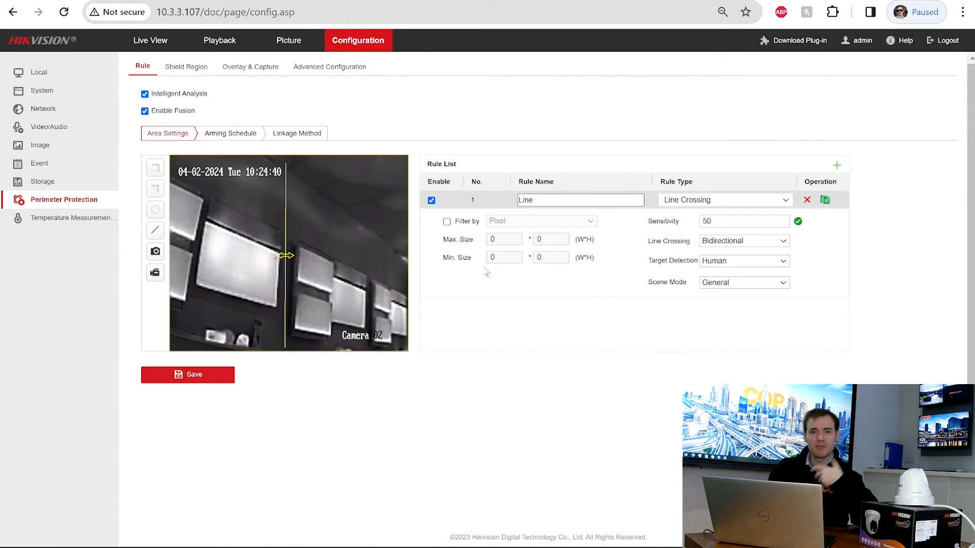
click(447, 222)
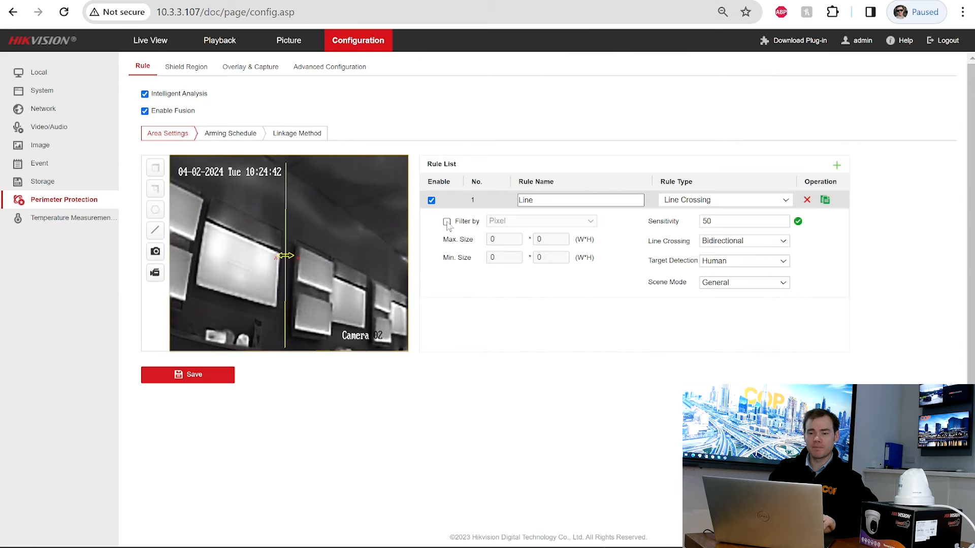
click(155, 189)
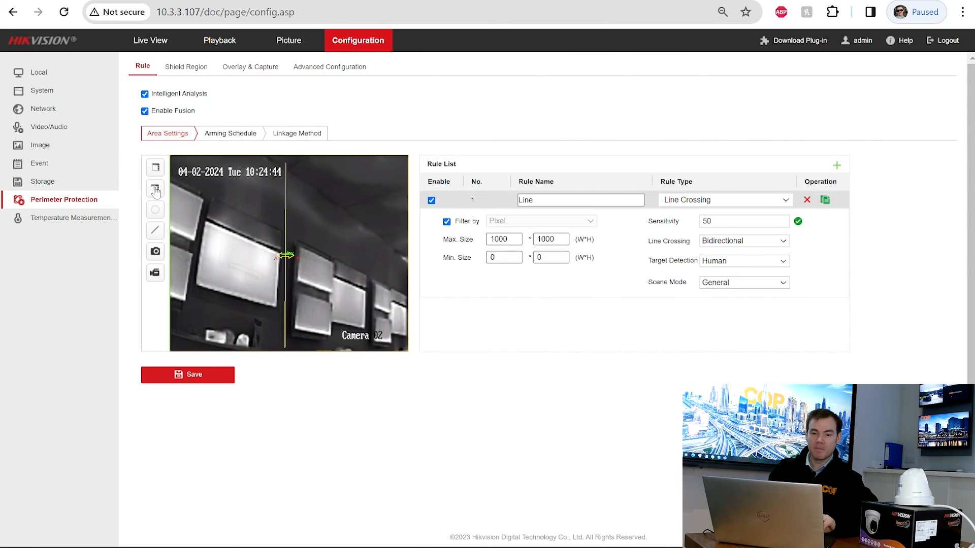
mouse_move(333, 271)
mouse_down()
mouse_move(382, 346)
mouse_move(396, 323)
mouse_up()
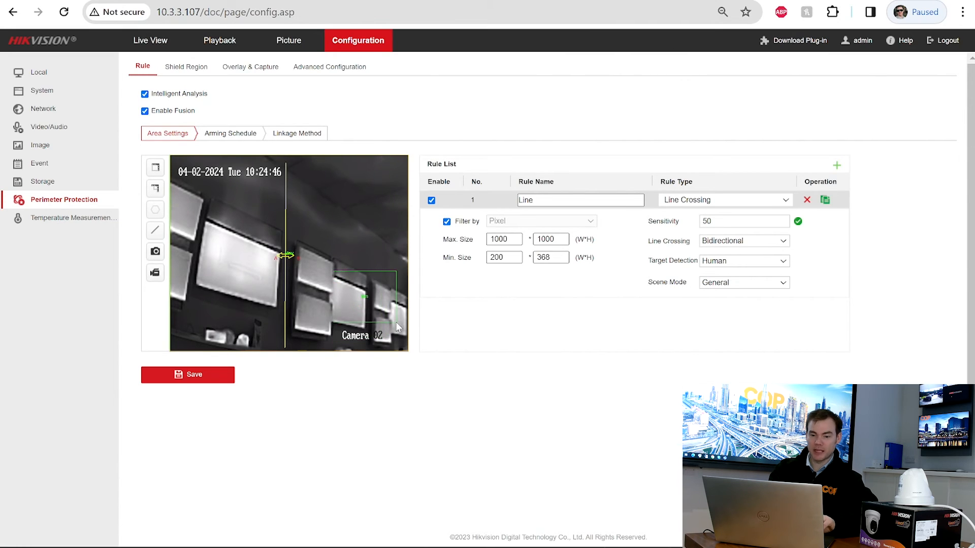
click(155, 168)
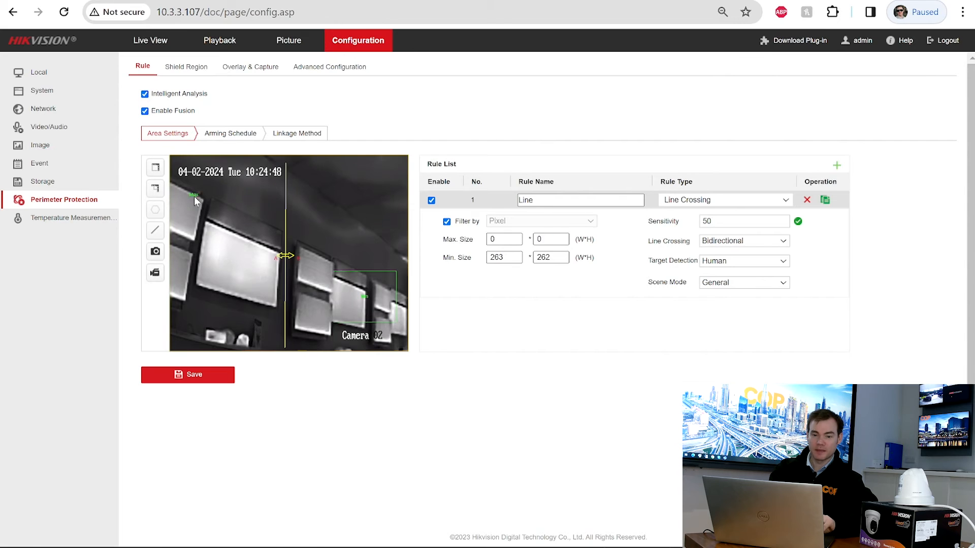
drag(194, 196, 303, 312)
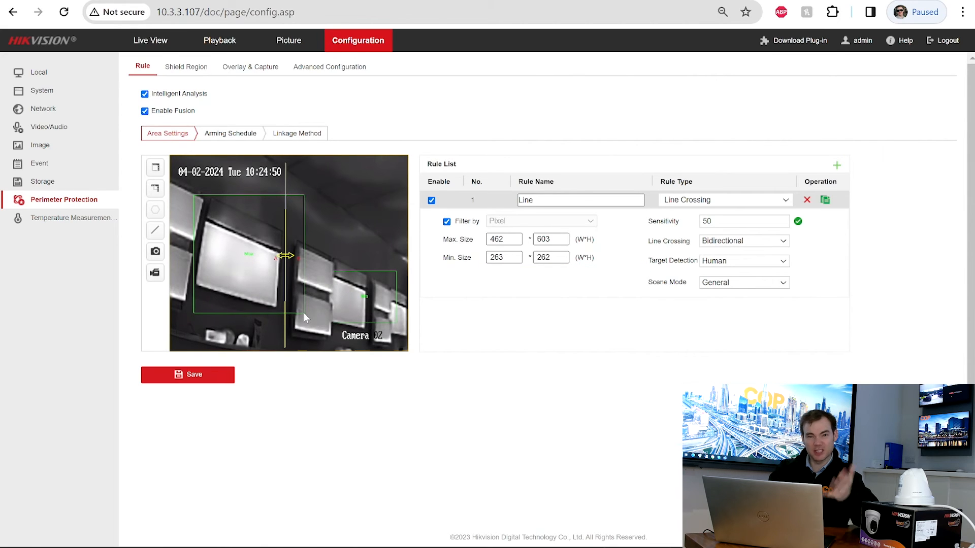
click(446, 222)
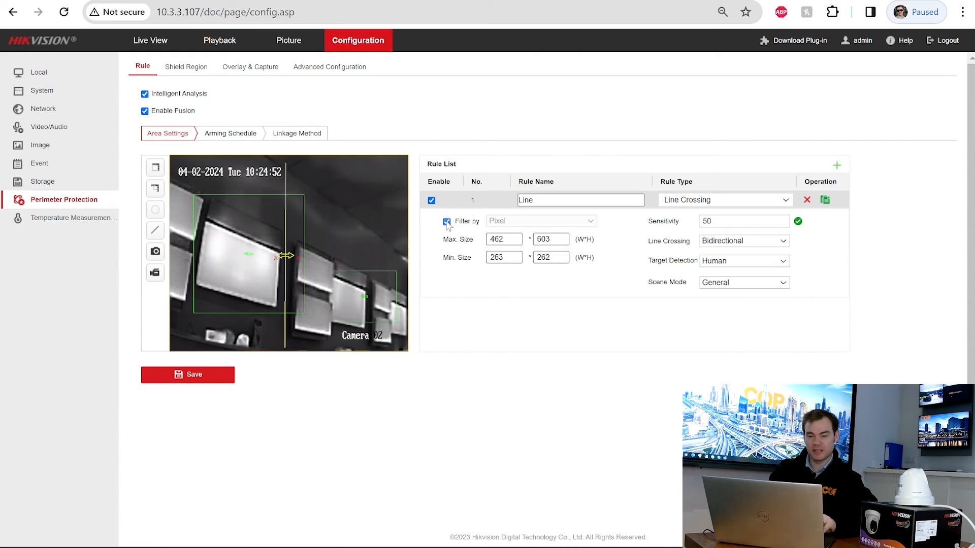
click(212, 376)
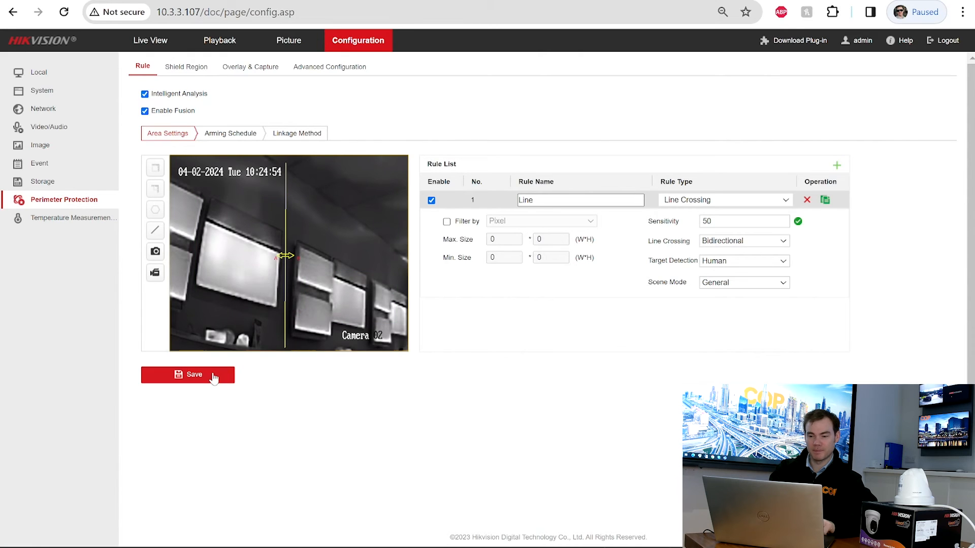
click(232, 142)
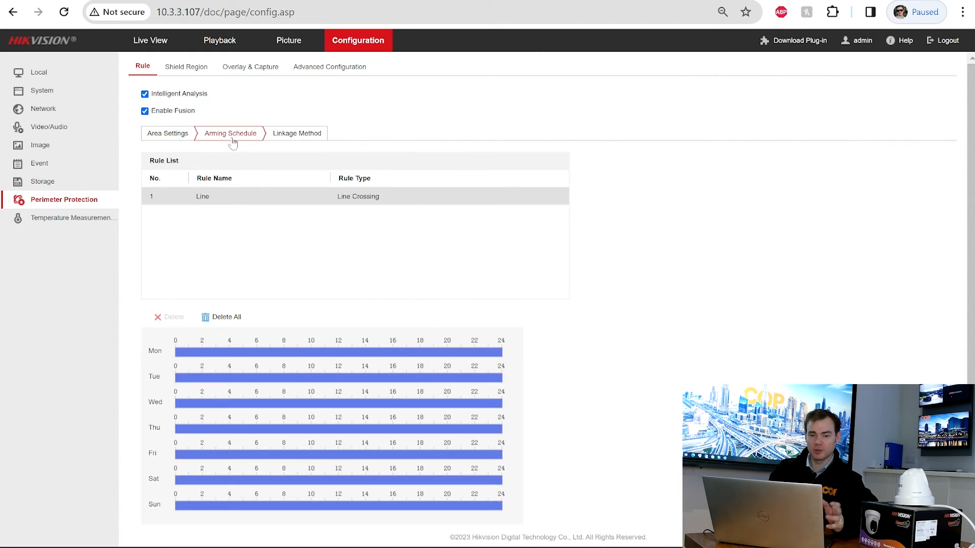
- Add Flashing Alarm and Audible Warning linkage to the Line rule, then return to Area Settings
click(296, 138)
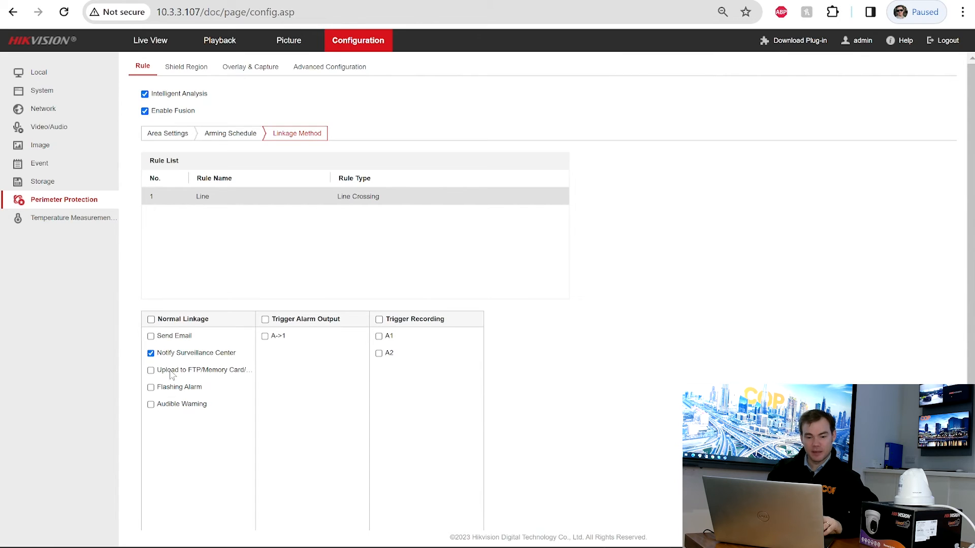
click(151, 388)
click(150, 405)
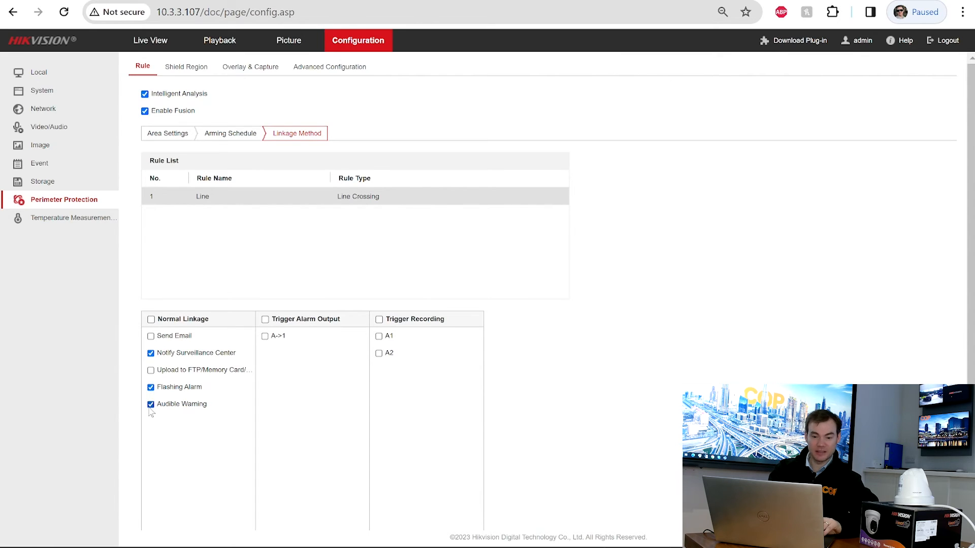
scroll(335, 508, down, 1)
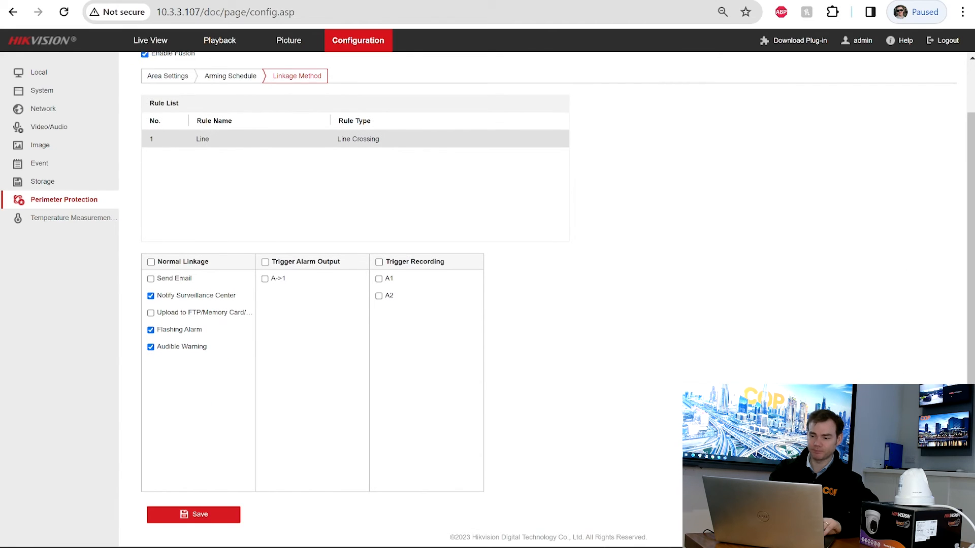
scroll(970, 247, up, 1)
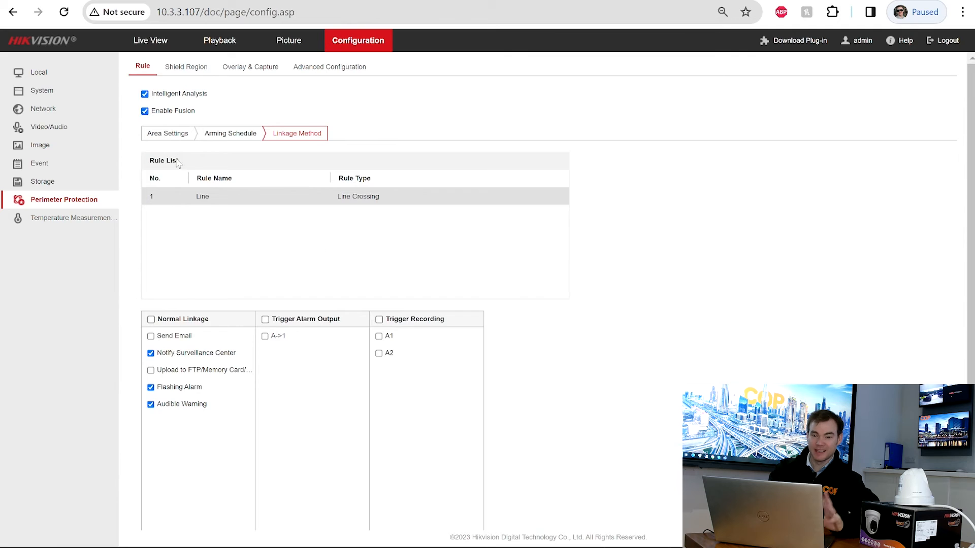
click(162, 134)
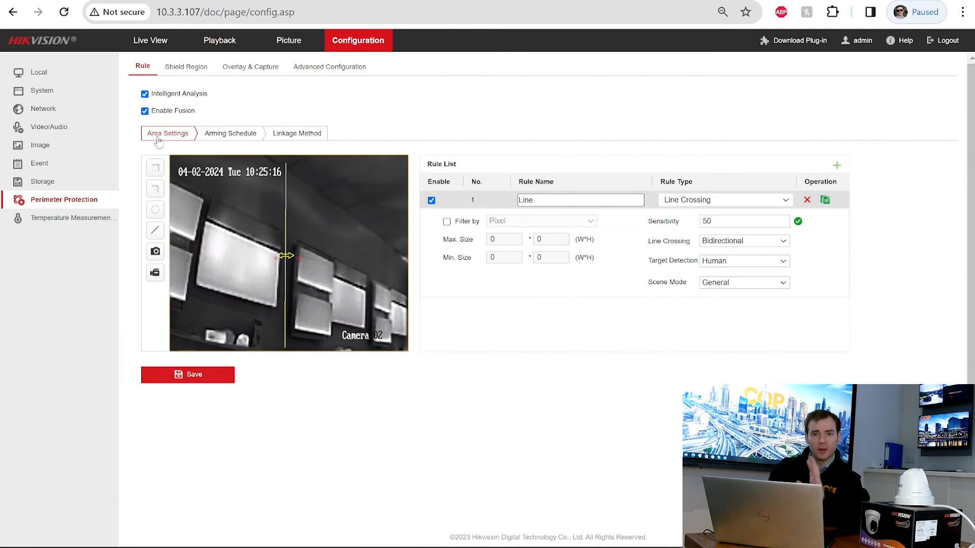
- Add rule 2 named 'Intrusion' with rule type Intrusion
click(837, 169)
double_click(552, 222)
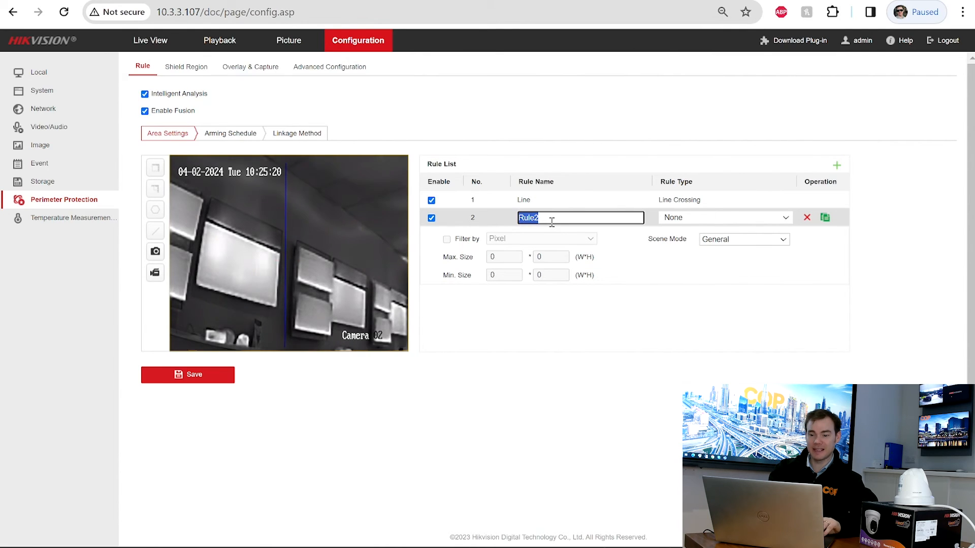
text(Intrusio)
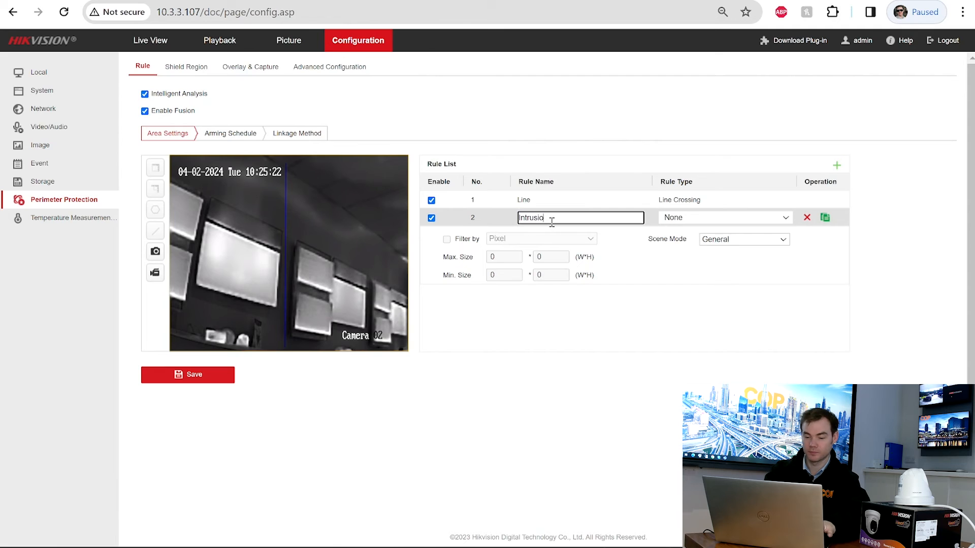
text(n)
click(665, 218)
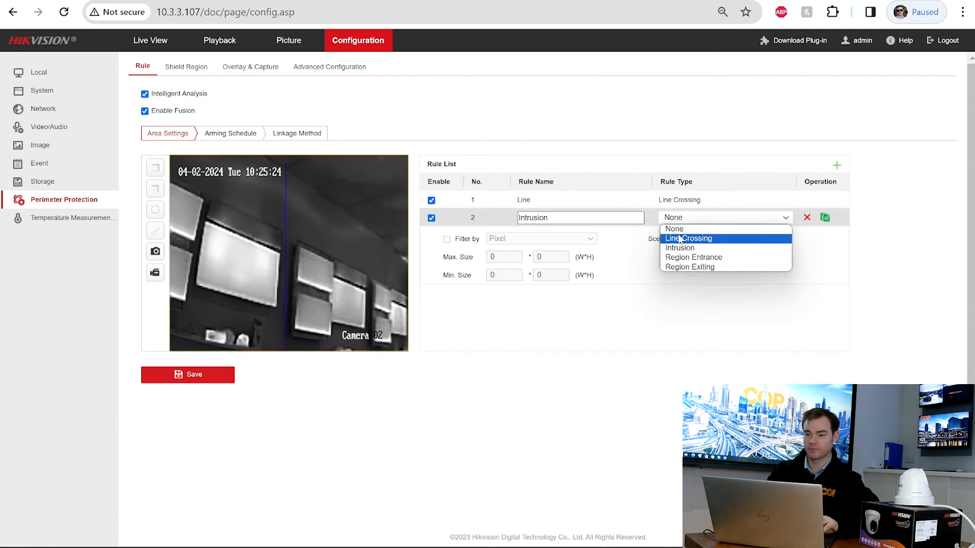
click(683, 248)
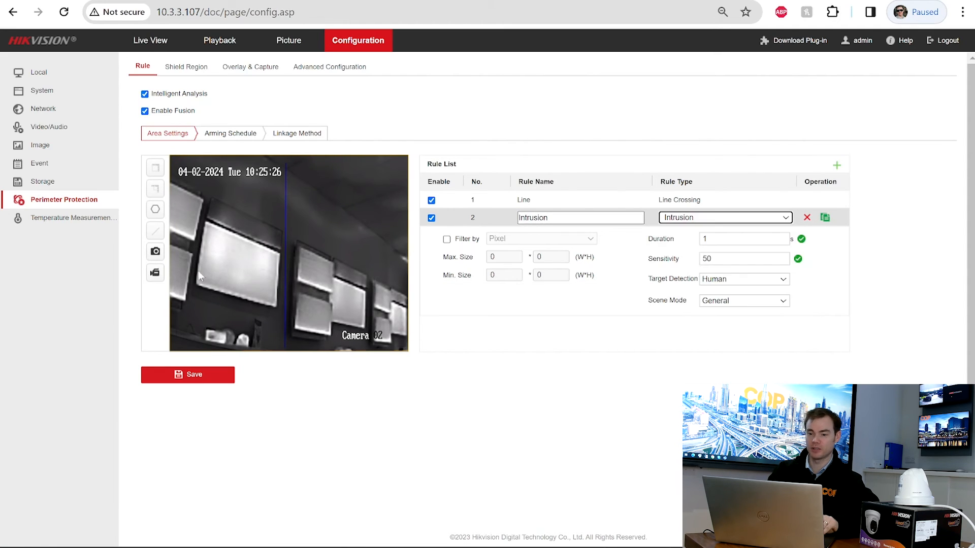
- Draw a seven-corner polygon intrusion zone over the right side of the video
click(153, 211)
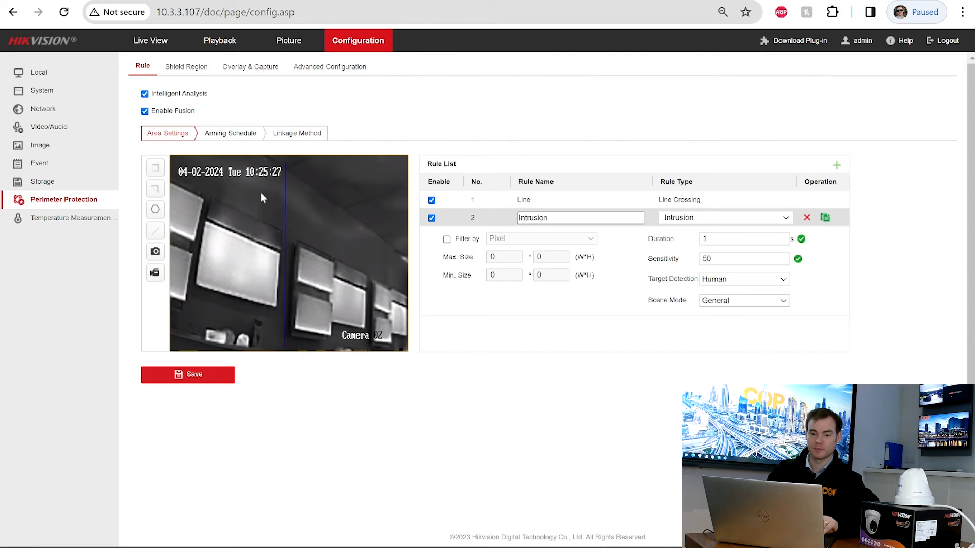
click(303, 171)
click(392, 177)
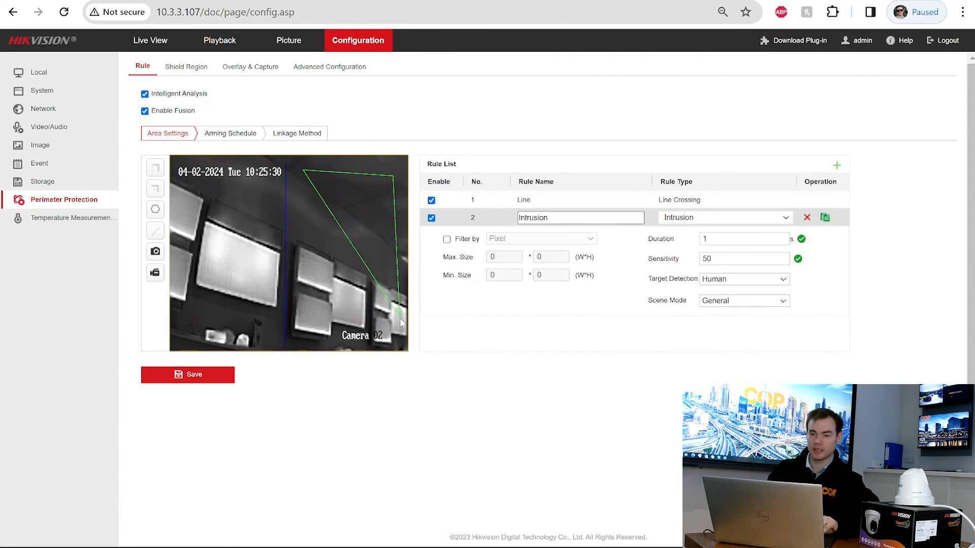
click(400, 333)
click(307, 334)
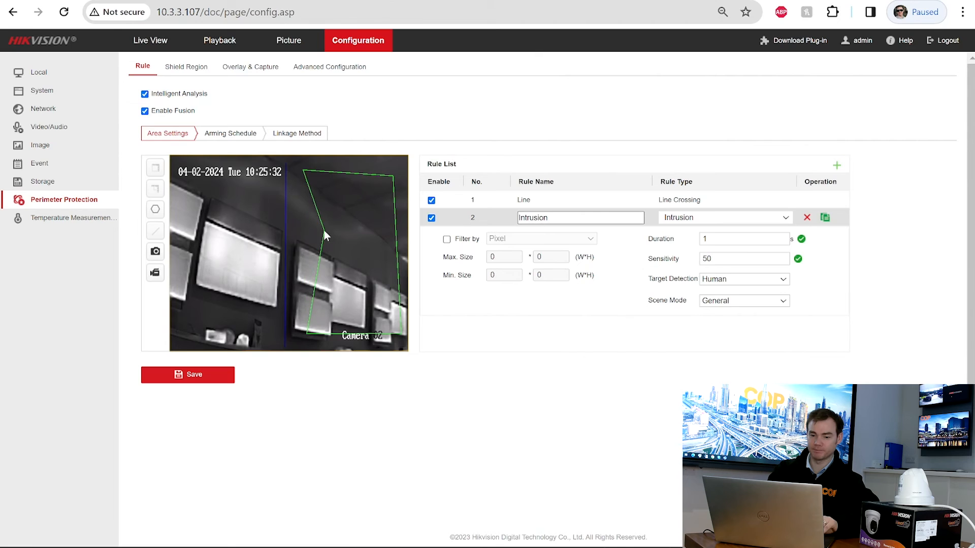
click(321, 306)
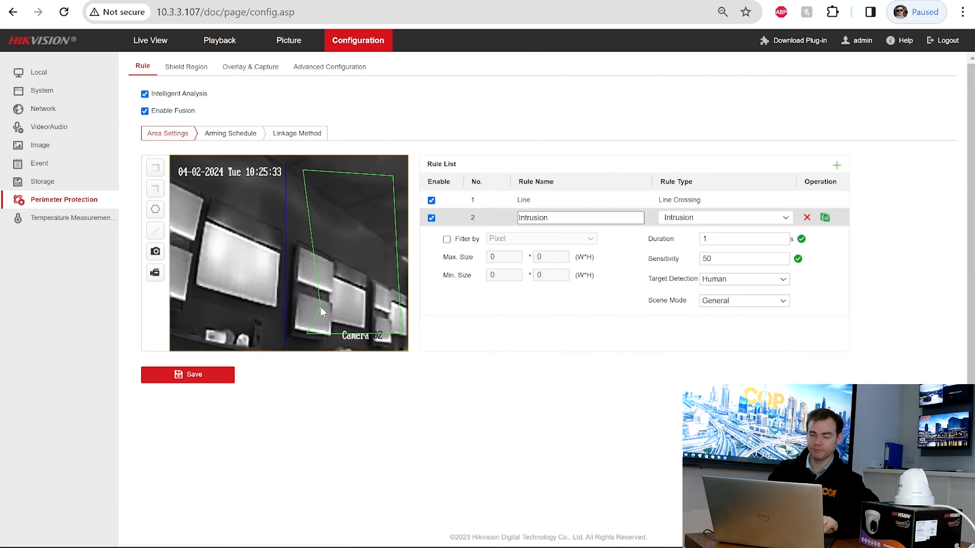
click(301, 259)
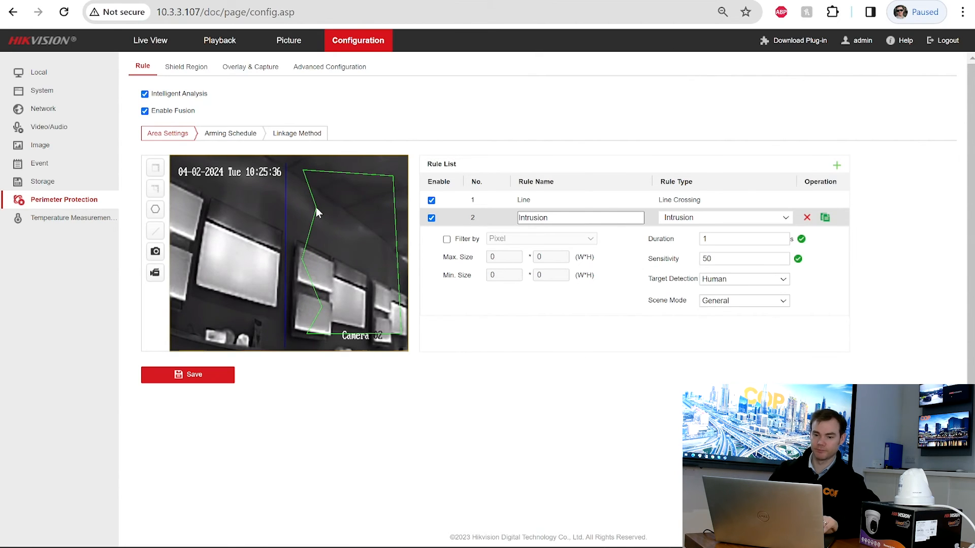
click(316, 209)
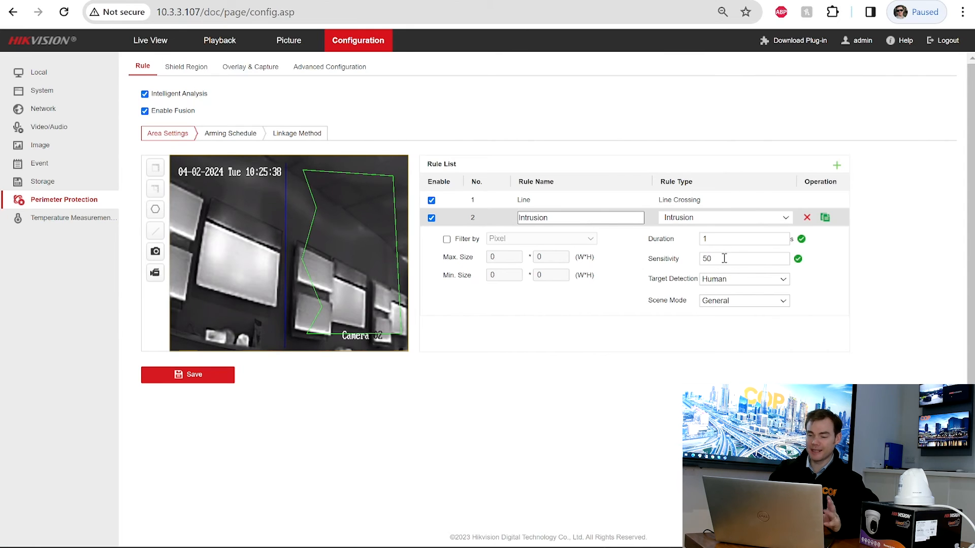
- Review the arming schedule for the Line and Intrusion rules, then enable Flashing Alarm and Audible Warning linkage
click(235, 136)
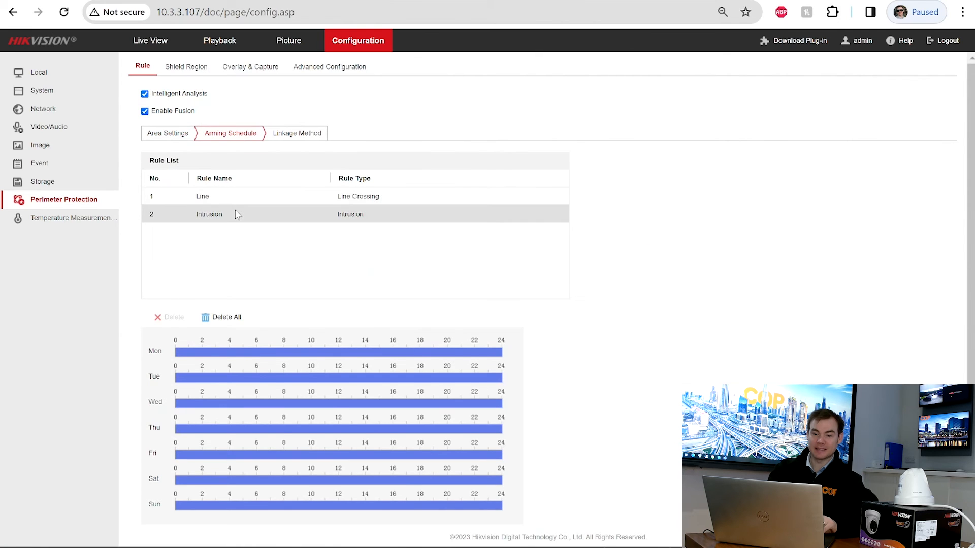
click(240, 197)
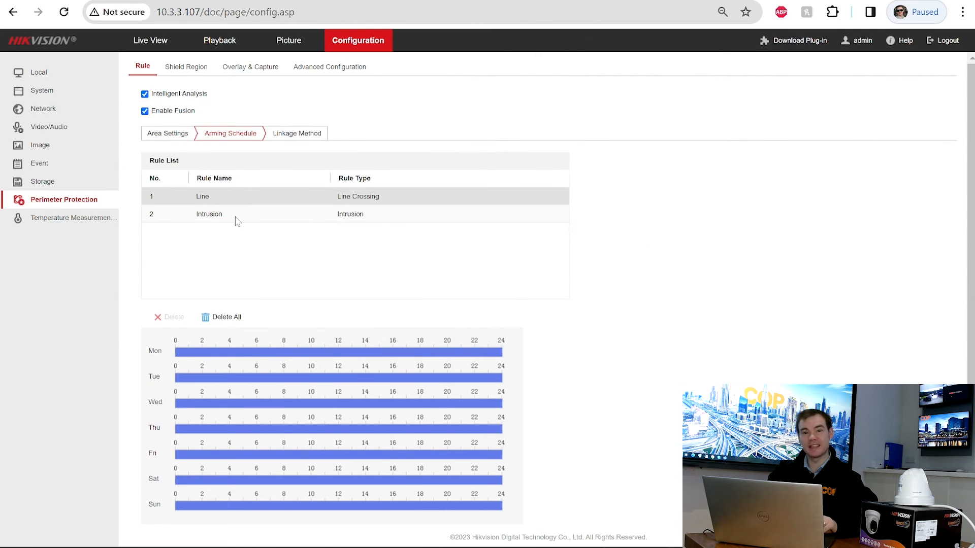
click(238, 221)
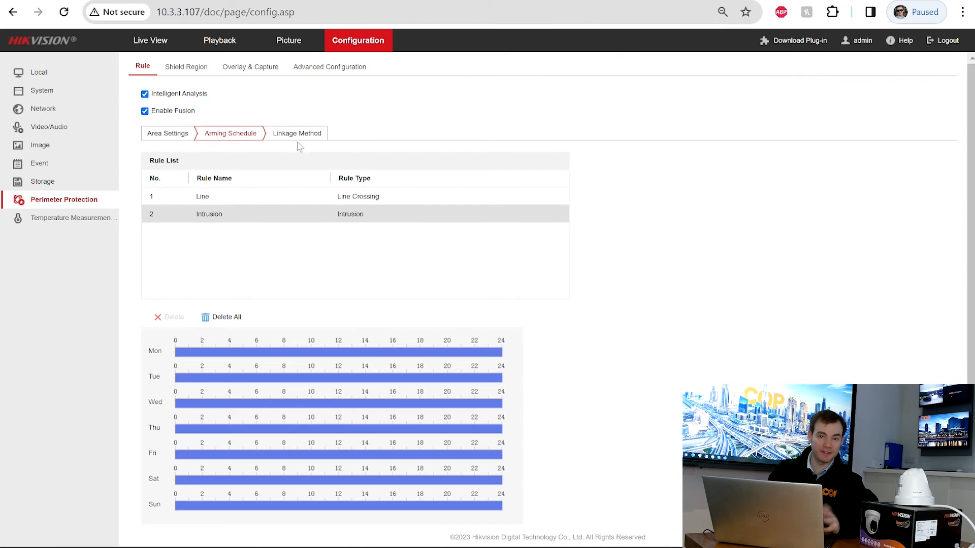
click(297, 134)
click(250, 218)
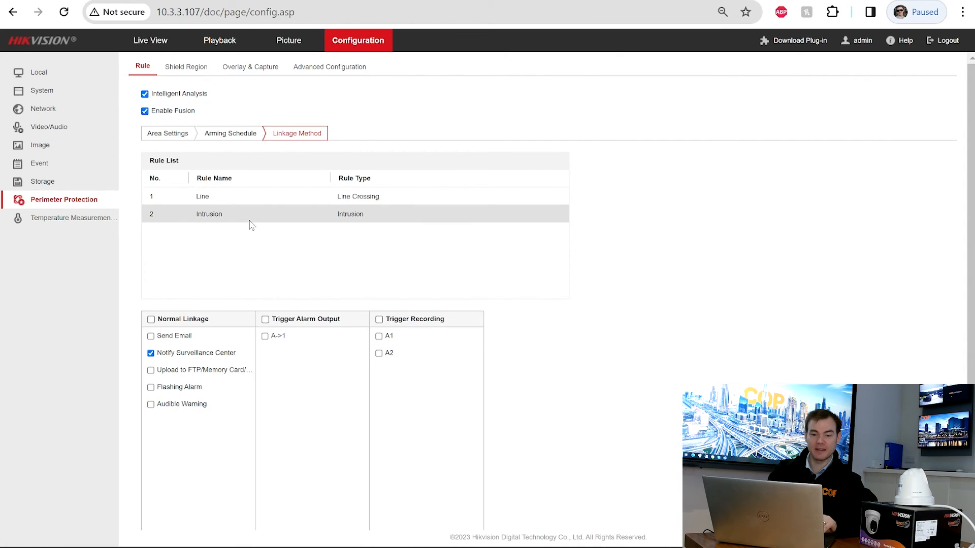
click(251, 199)
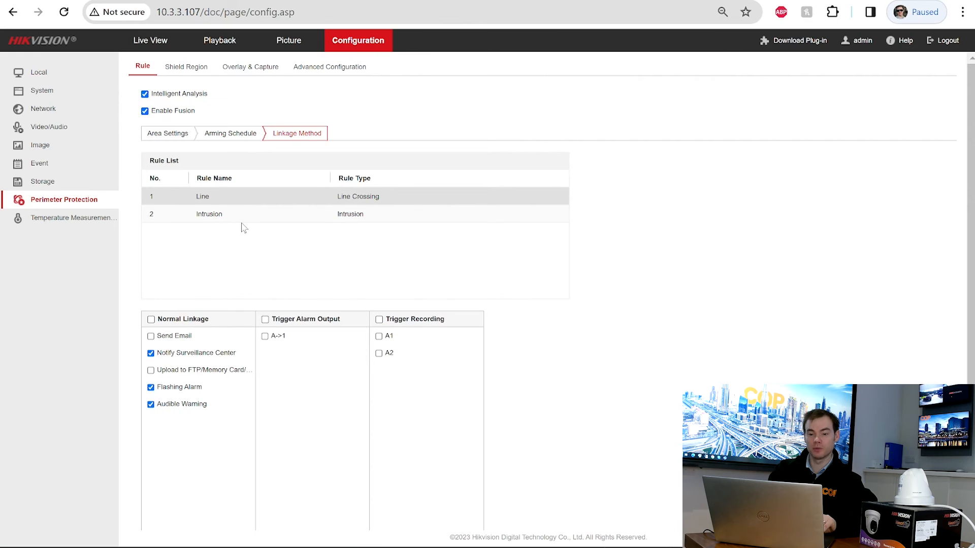
- Delete the Intrusion rule in Area Settings so only the Line rule remains
click(241, 212)
click(189, 141)
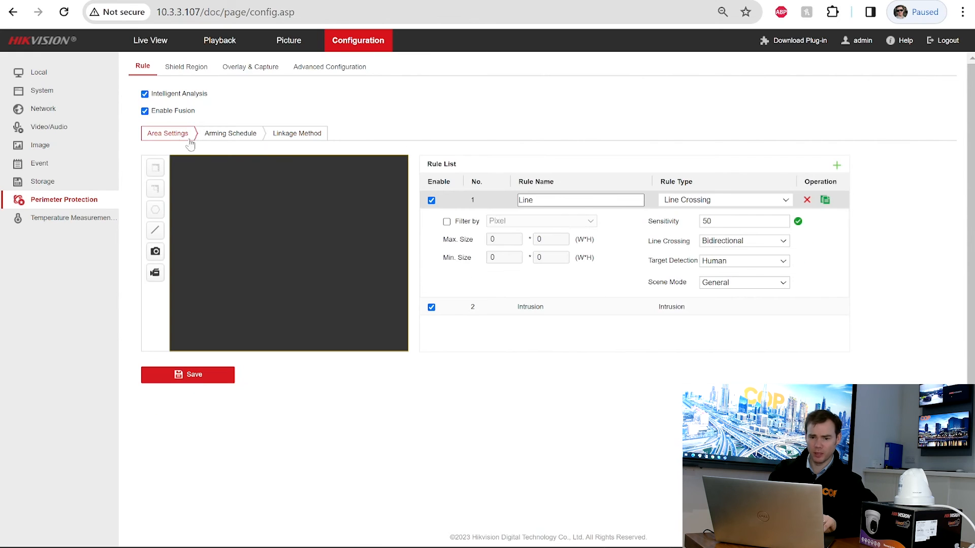
click(615, 313)
click(807, 218)
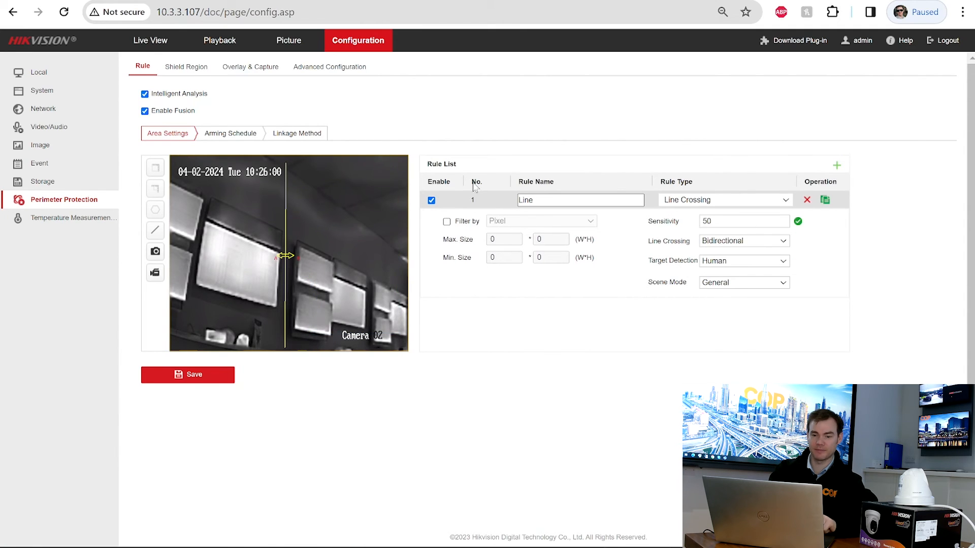
click(185, 63)
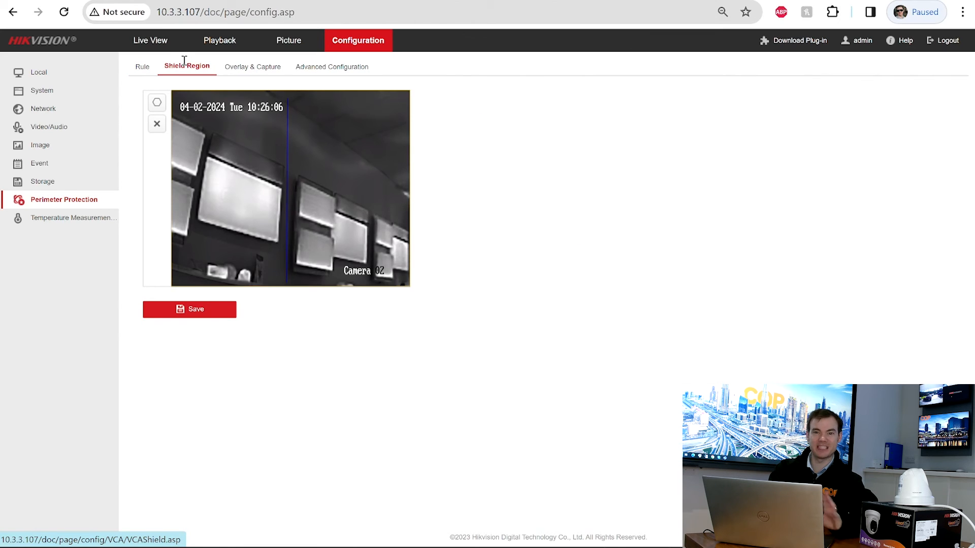
- On Overlay & Capture, tick Display Trajectory, leave its duration at 10s, then untick it again
click(249, 62)
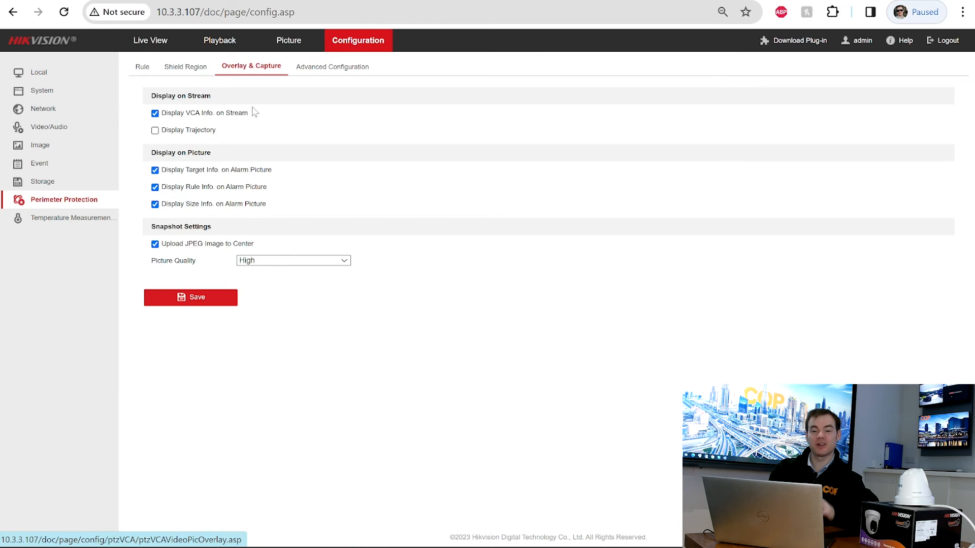
click(154, 131)
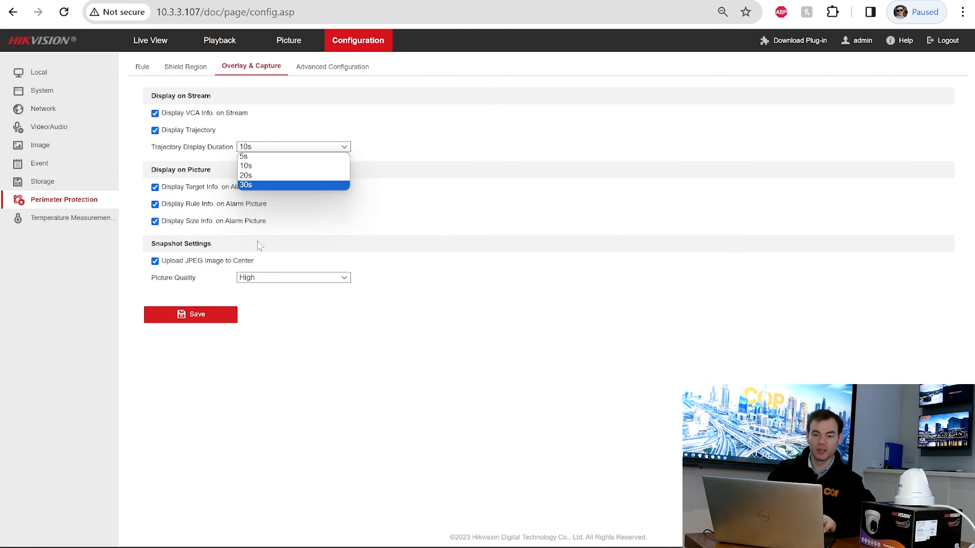
click(271, 333)
click(155, 131)
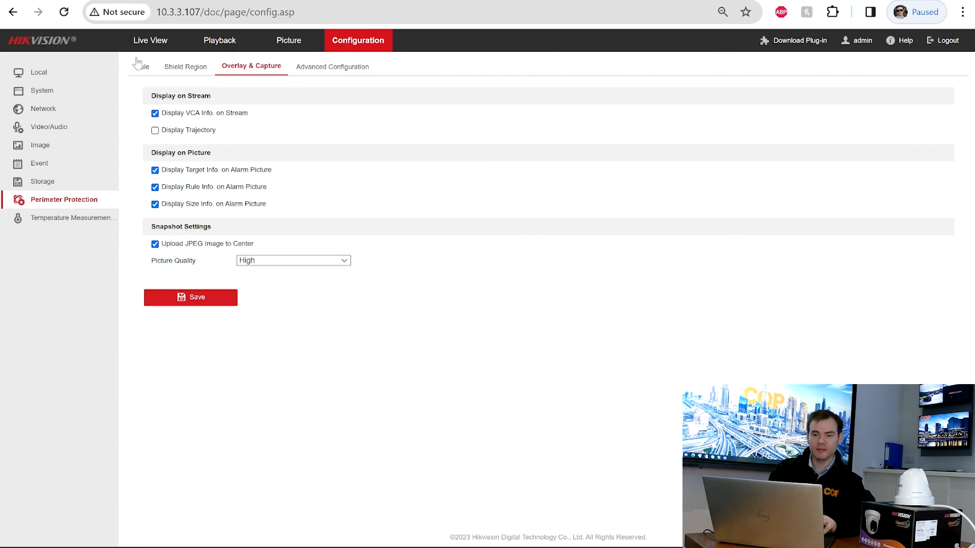
click(149, 41)
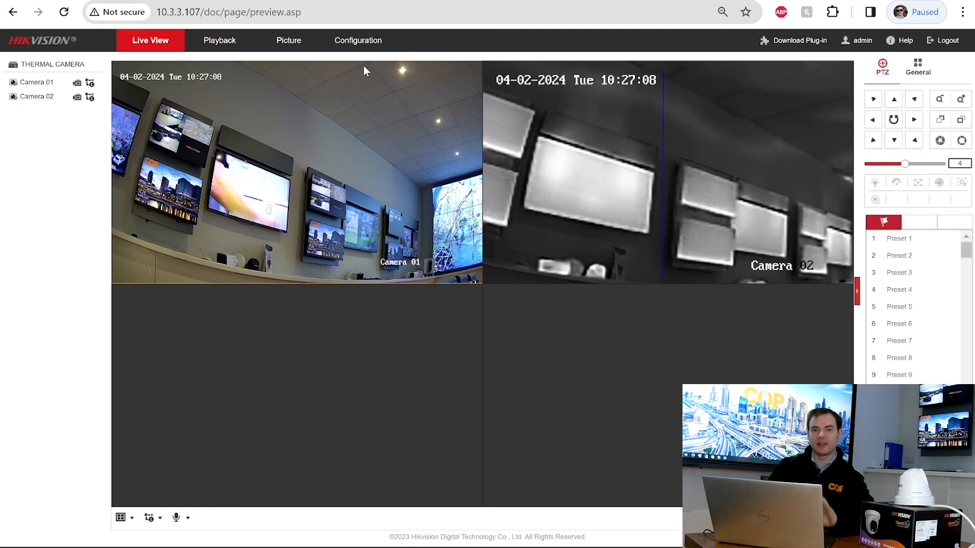
click(356, 41)
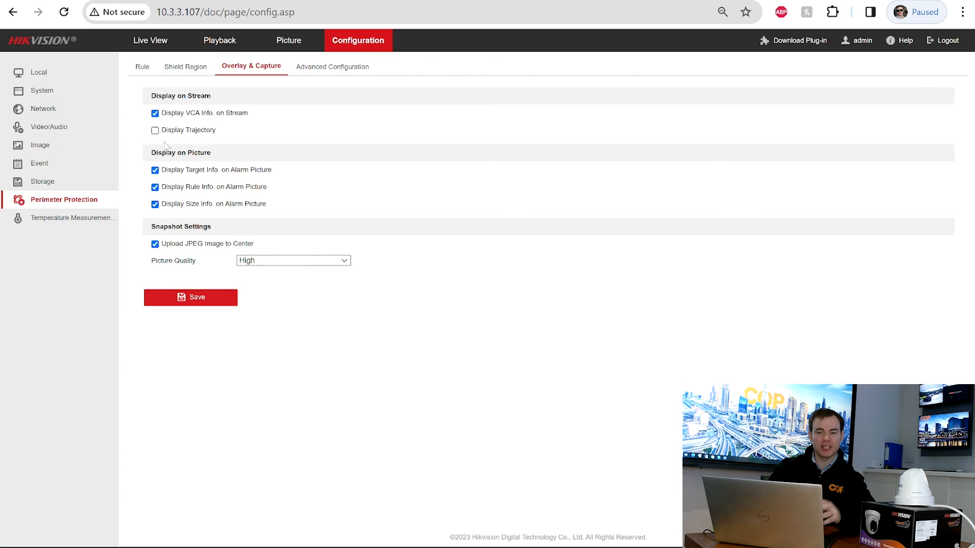
- Enable Display Trajectory with a 20s duration, save it, and switch to Live View
click(155, 132)
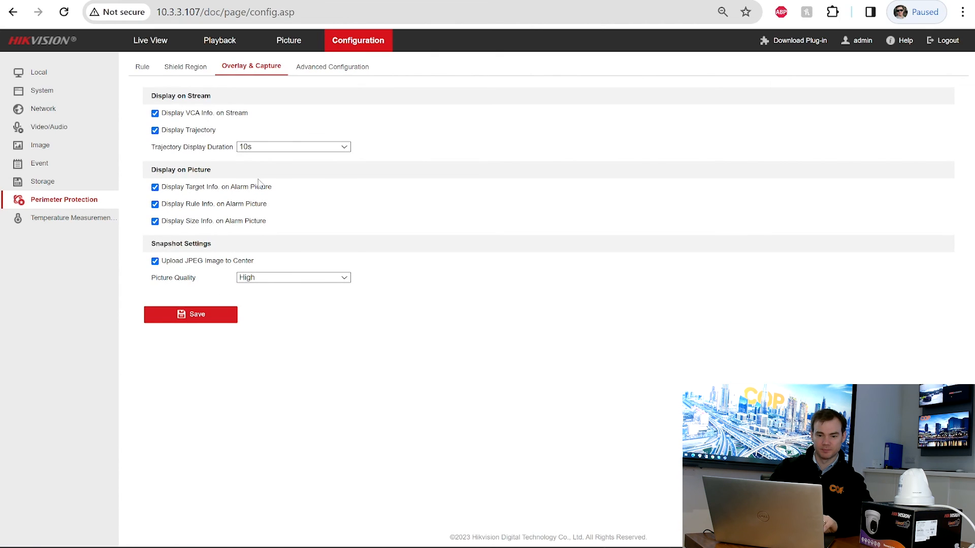
click(291, 147)
click(261, 177)
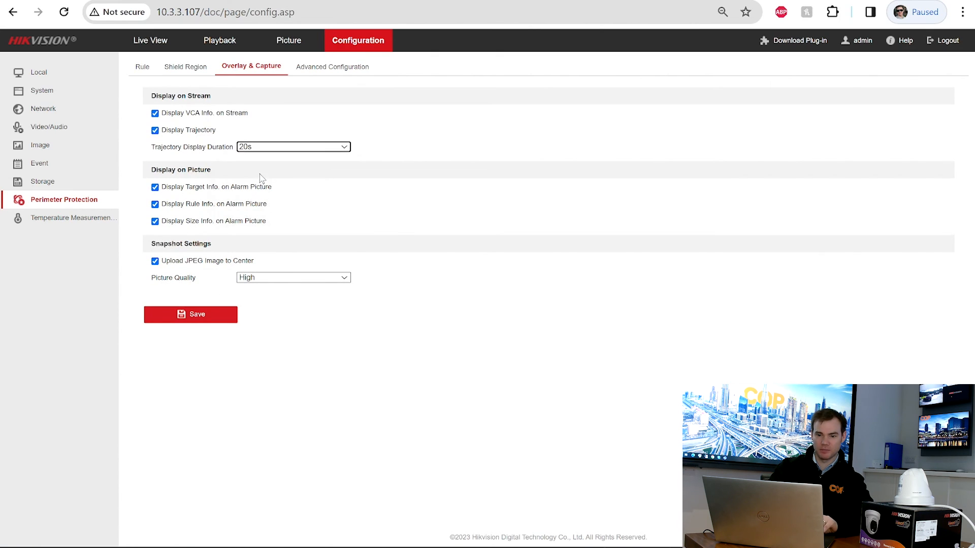
click(189, 316)
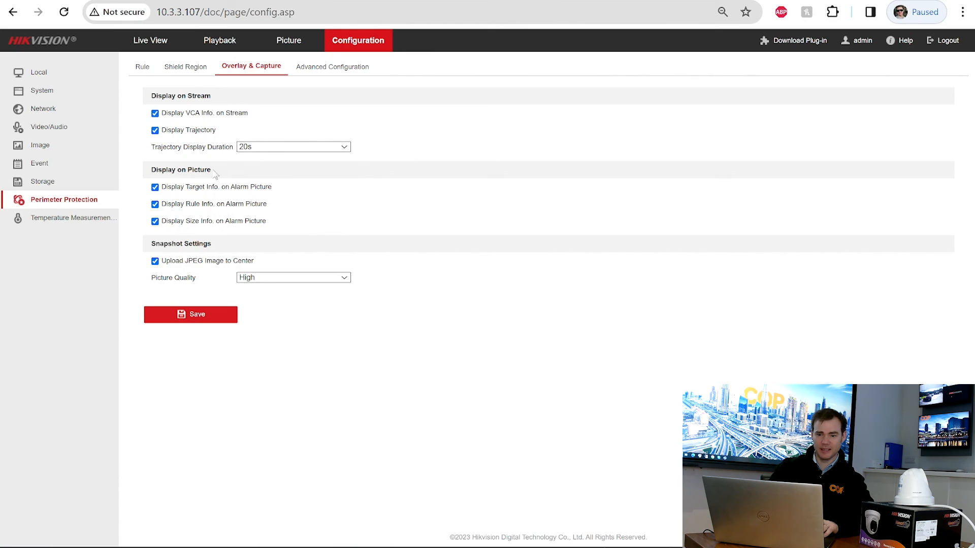
click(166, 45)
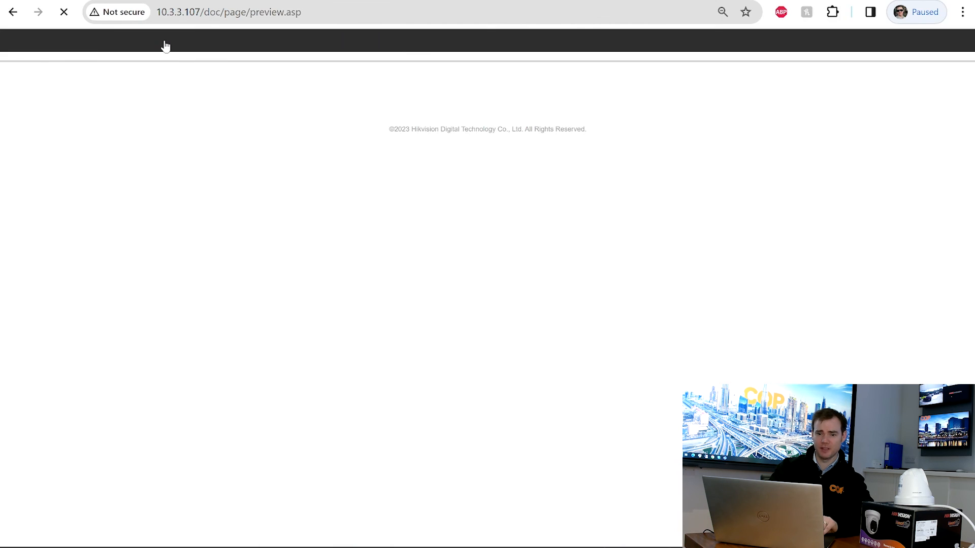